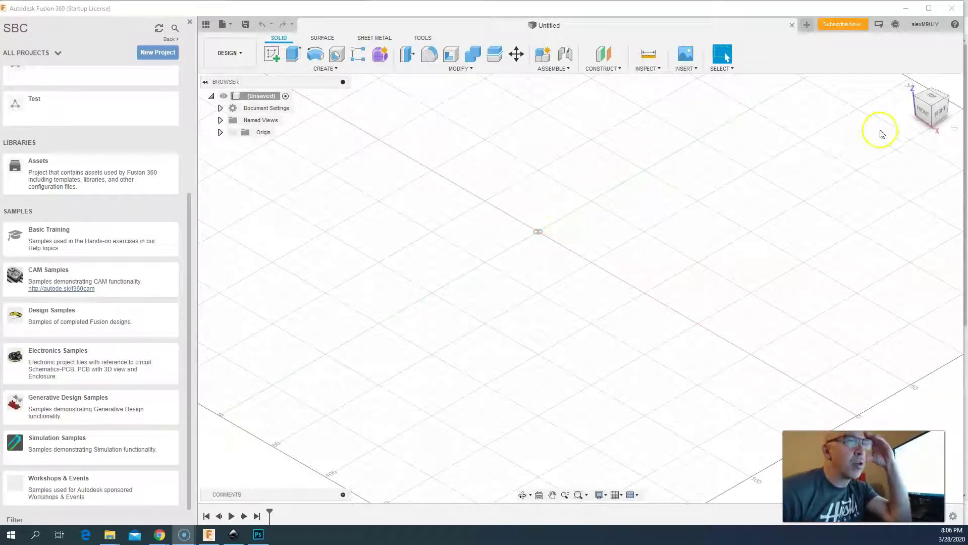
# Step: Use the ViewCube to turn the empty design onto its RIGHT face view
pyautogui.click(935, 95)
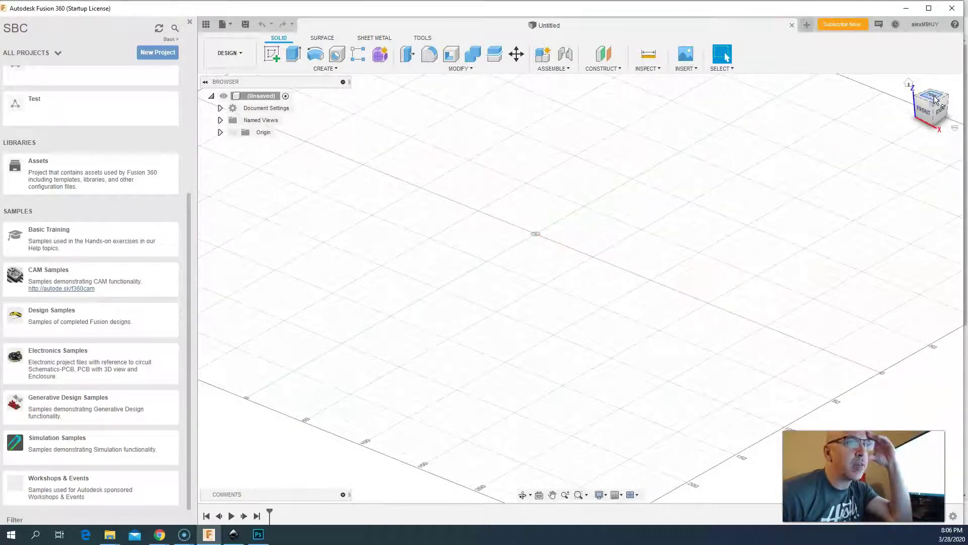
pyautogui.moveTo(934, 95); pyautogui.dragTo(870, 131)
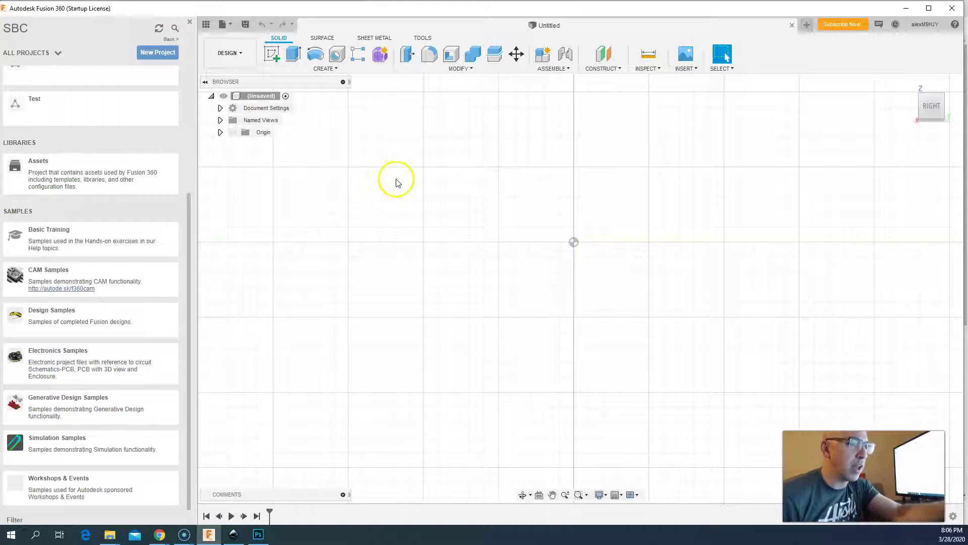
# Step: Start a sketch on the origin plane and draw a 35 mm horizontal line from the origin
pyautogui.press('l')
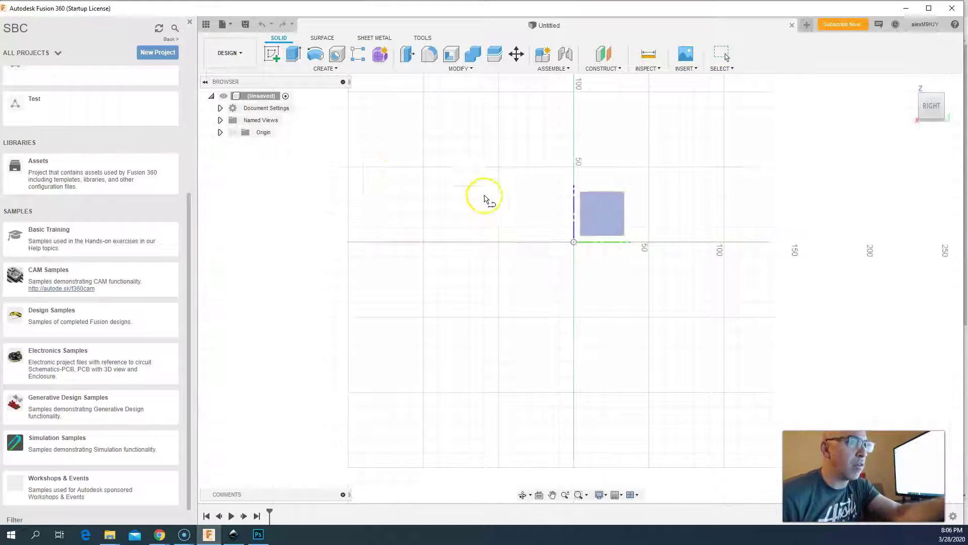
pyautogui.click(575, 243)
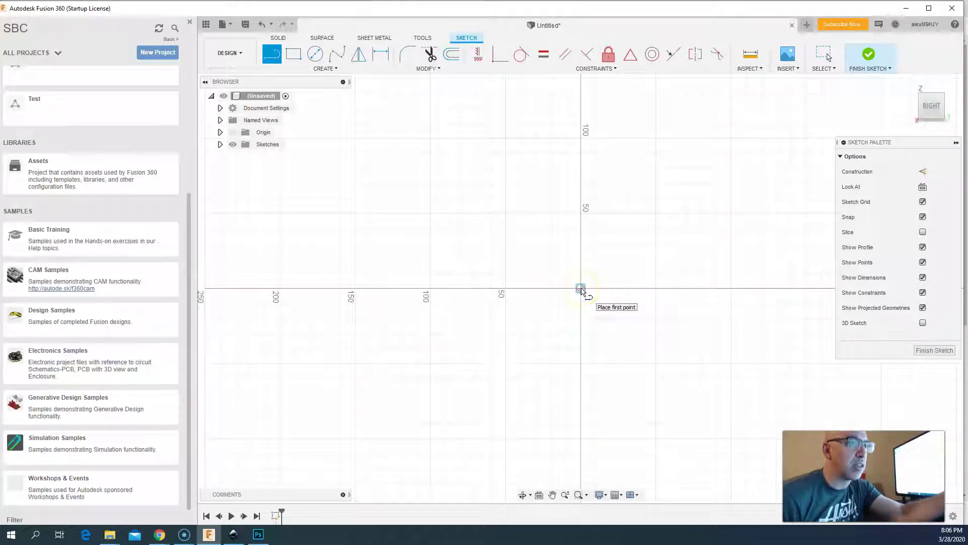
pyautogui.click(581, 291)
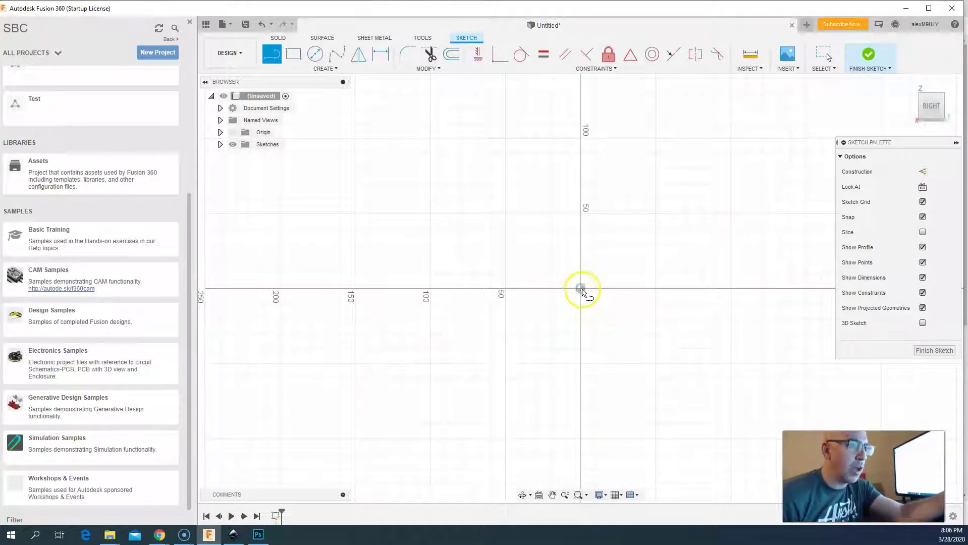
pyautogui.click(581, 289)
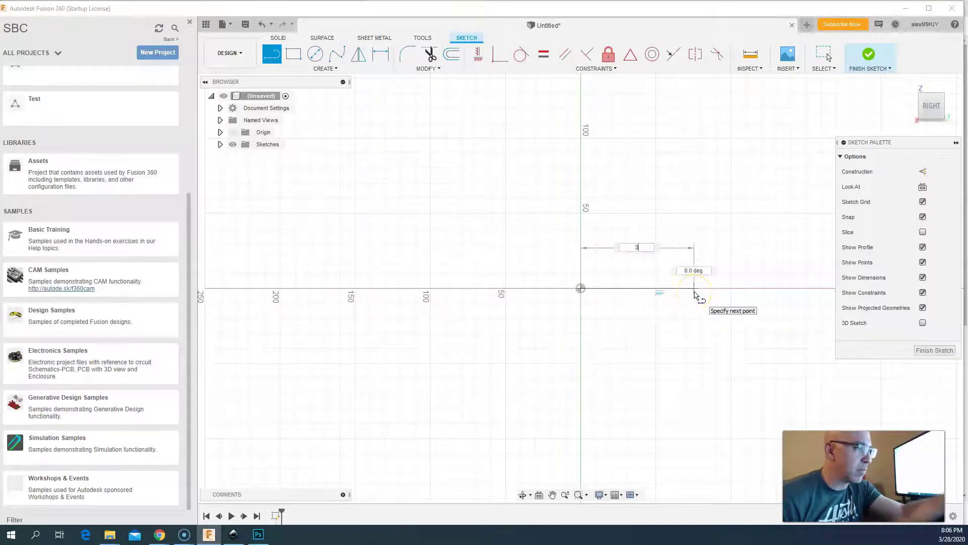
pyautogui.press('Tab')
pyautogui.write('3')
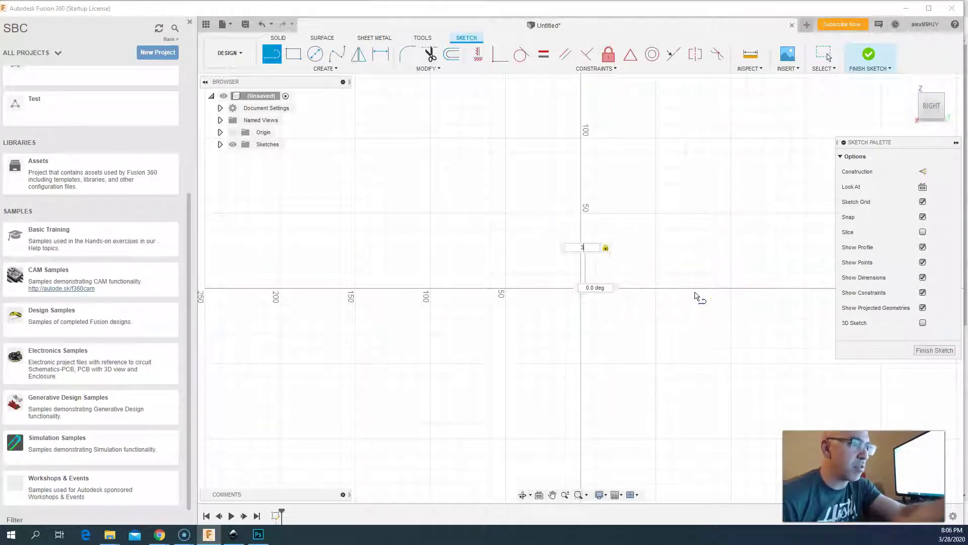
pyautogui.write('5')
pyautogui.press('Return')
pyautogui.press('Escape')
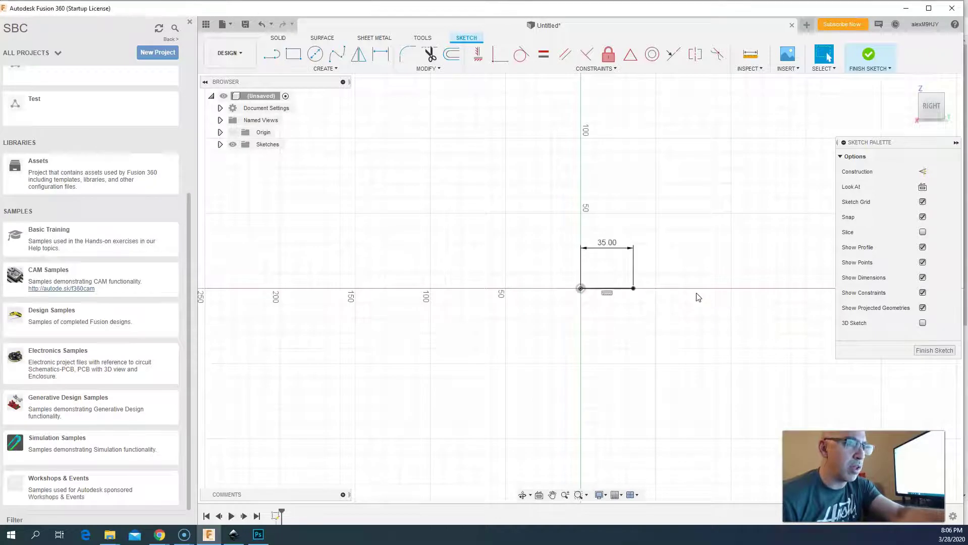
# Step: Zoom in and move the 35.00 dimension below the base line
pyautogui.scroll(3, 637, 281)
pyautogui.scroll(2, 602, 286)
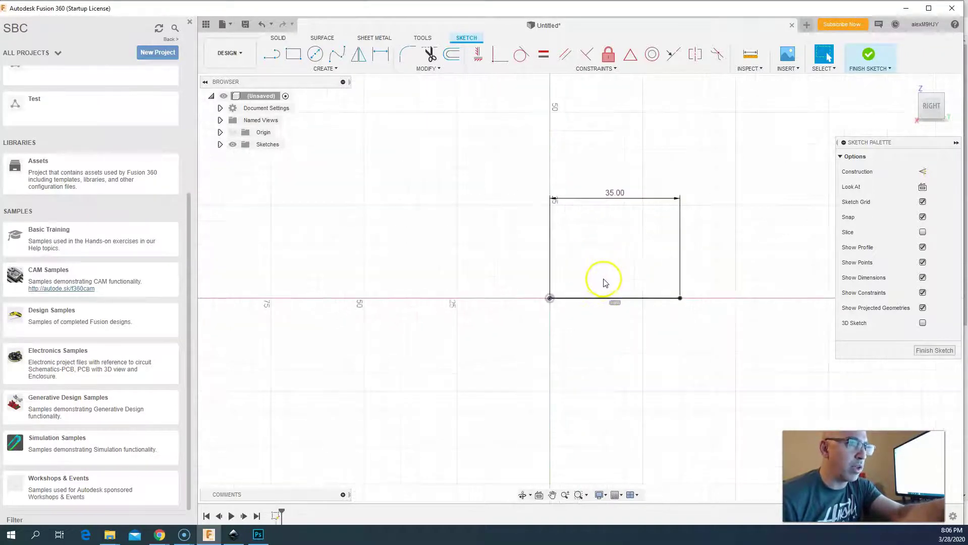
pyautogui.moveTo(616, 195); pyautogui.dragTo(620, 356)
pyautogui.click(678, 297)
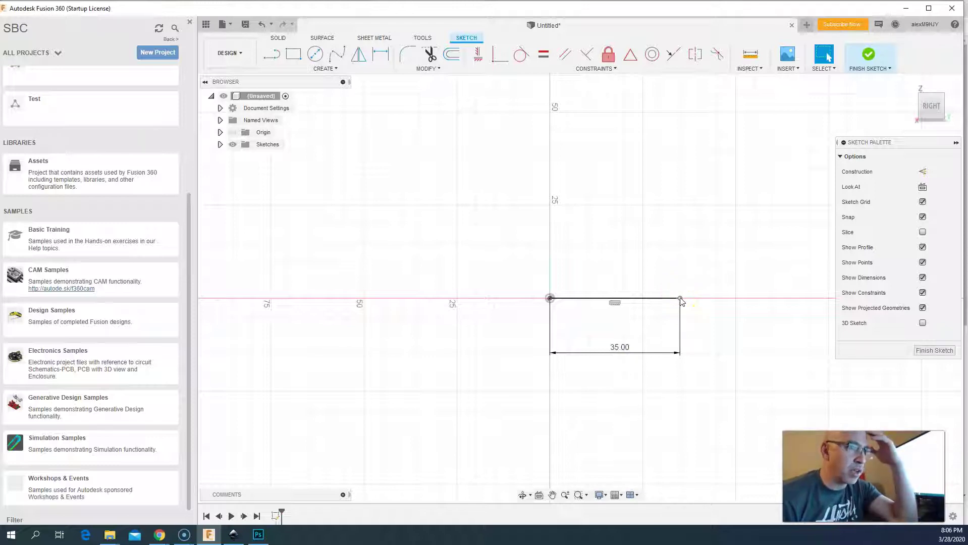
# Step: Draw a 5 mm line at 110° from the base line's right end
pyautogui.press('l')
pyautogui.moveTo(681, 300); pyautogui.dragTo(664, 261)
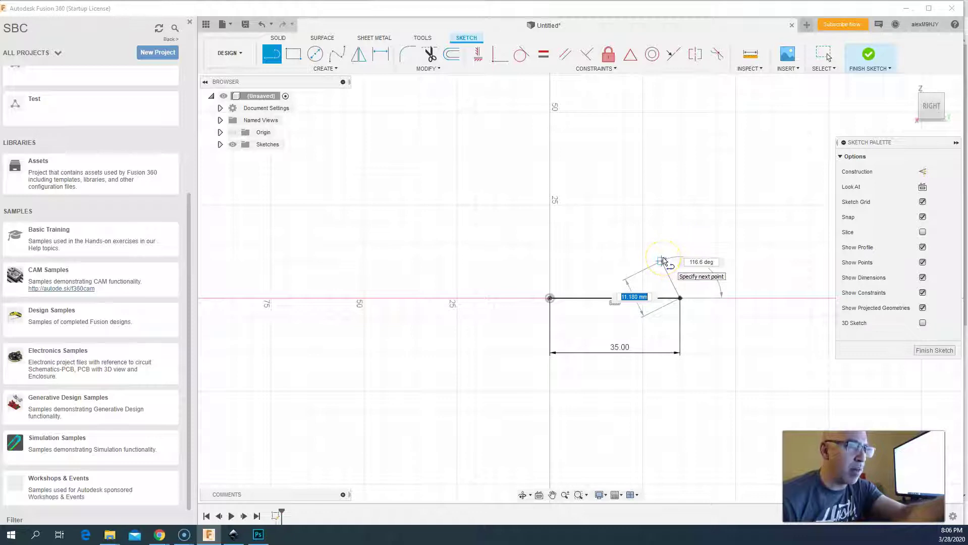
pyautogui.moveTo(659, 261); pyautogui.dragTo(665, 270)
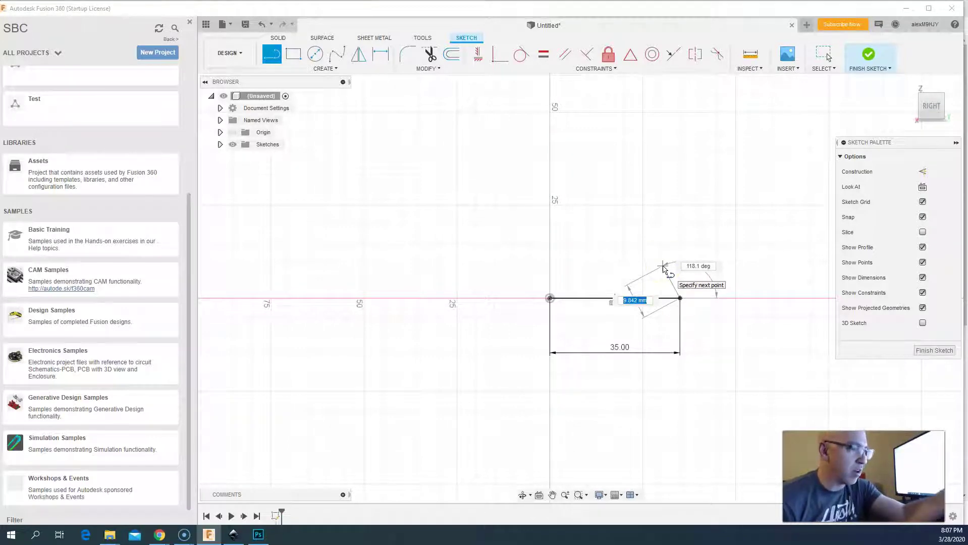
pyautogui.moveTo(665, 264)
pyautogui.mouseDown()
pyautogui.moveTo(640, 293)
pyautogui.moveTo(674, 262)
pyautogui.moveTo(660, 263)
pyautogui.mouseUp()
pyautogui.write('11')
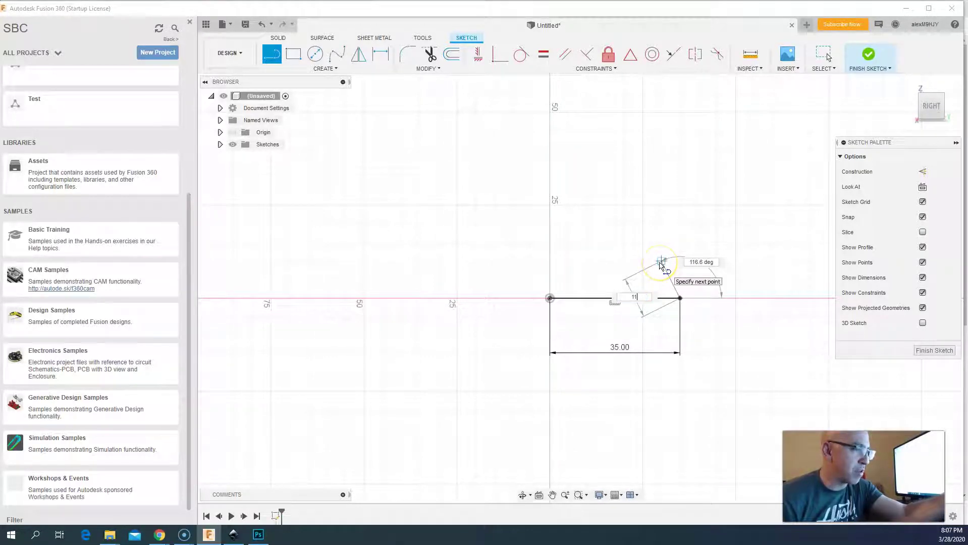
pyautogui.press('Tab')
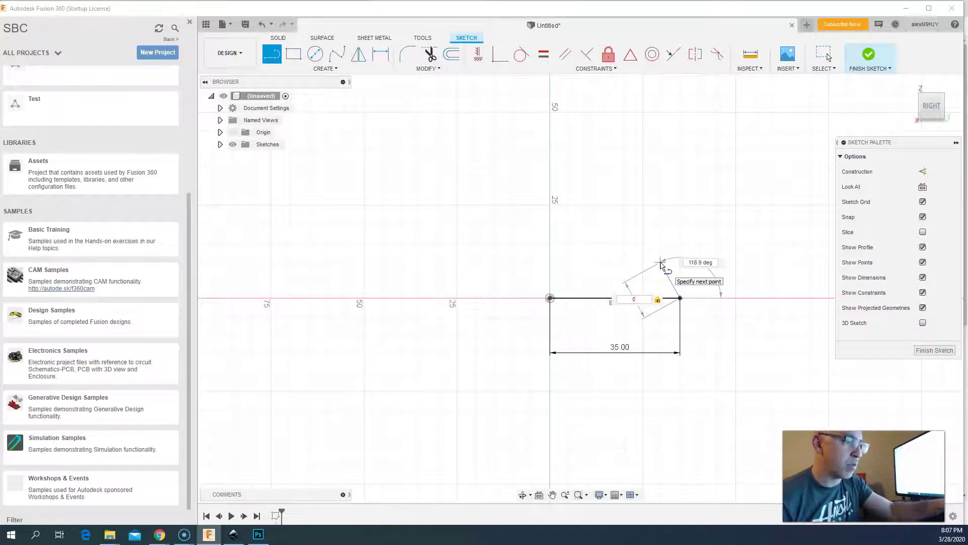
pyautogui.press('Tab')
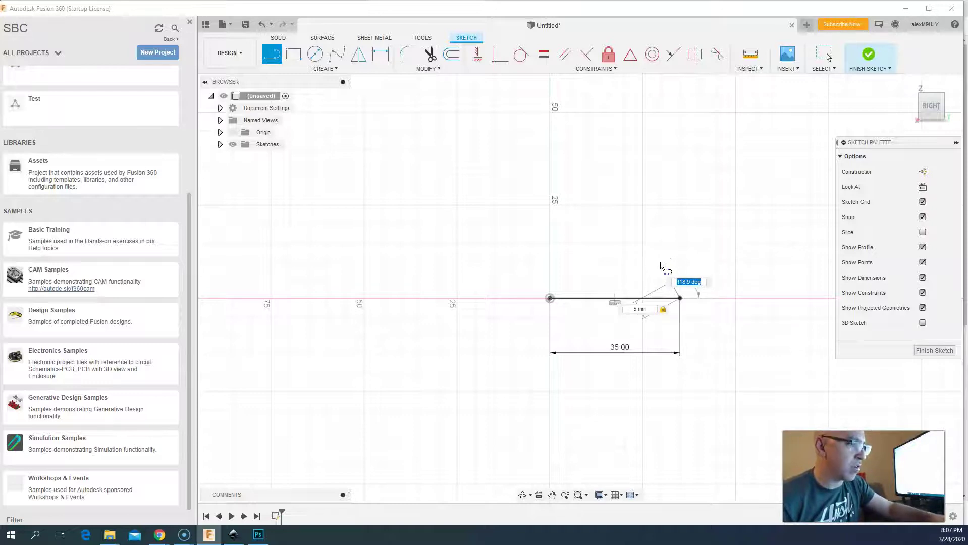
pyautogui.write('110')
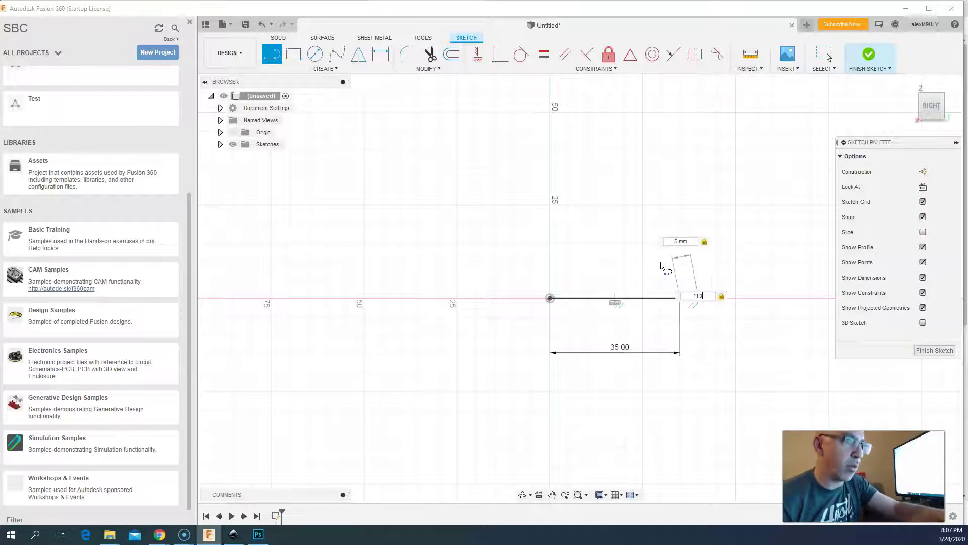
pyautogui.press('Tab')
pyautogui.press('Return')
pyautogui.press('Escape')
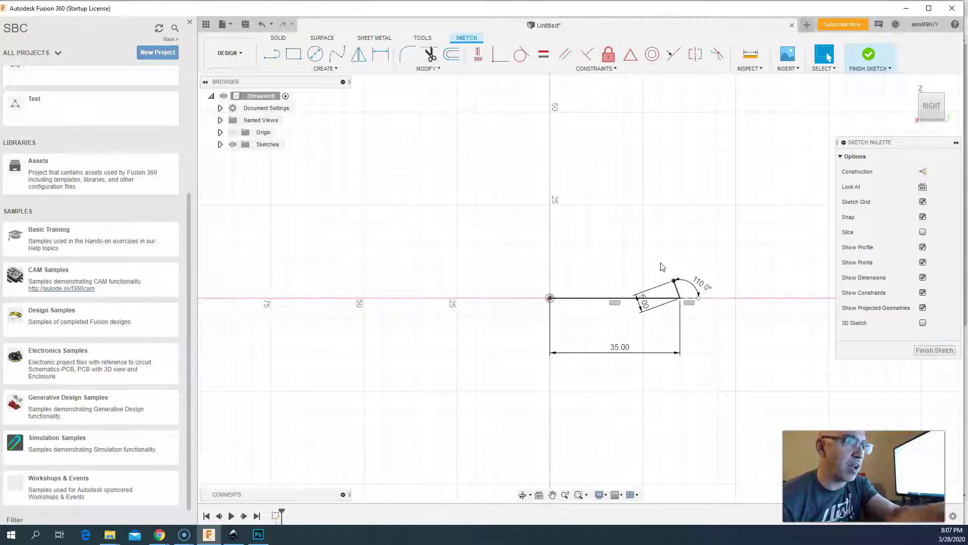
# Step: Draw a 5 mm line at 70° from the sketch origin
pyautogui.press('l')
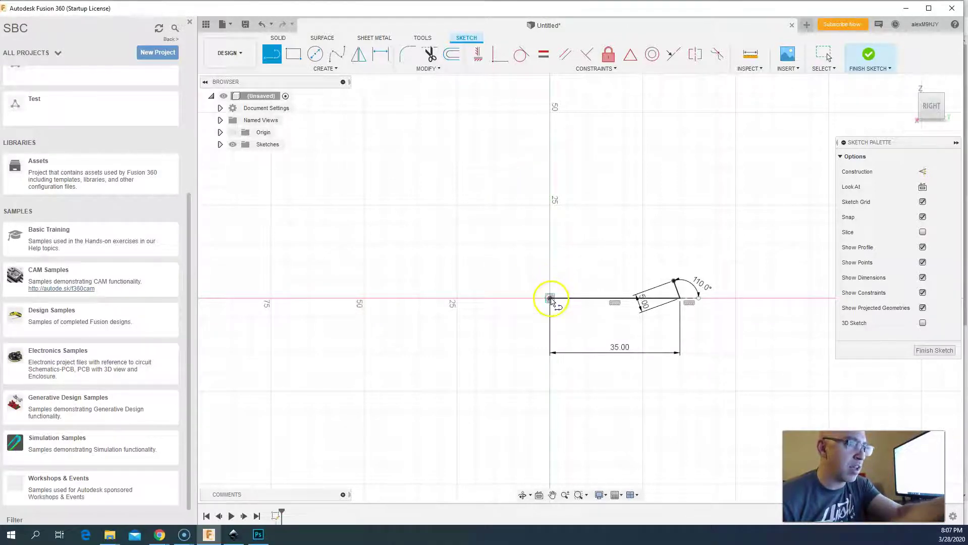
pyautogui.click(550, 299)
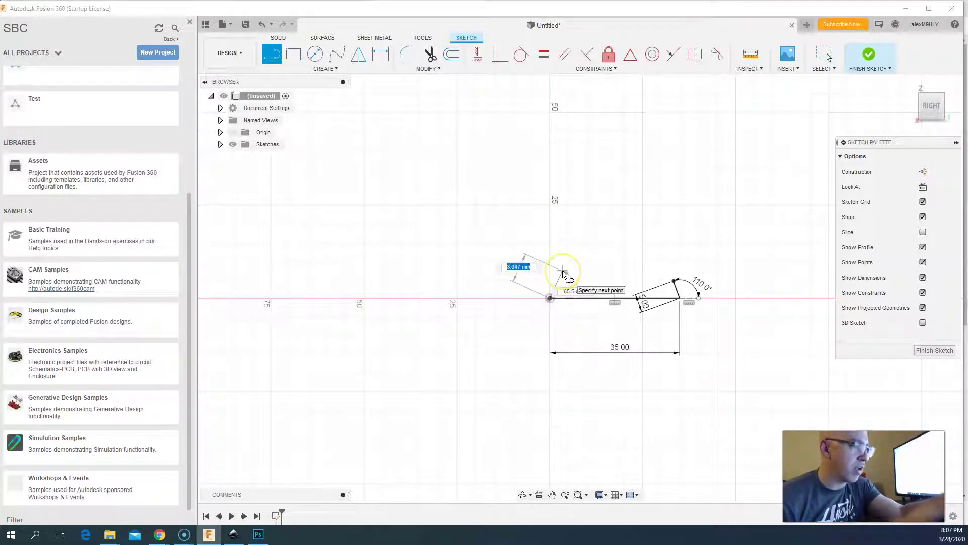
pyautogui.press('Tab')
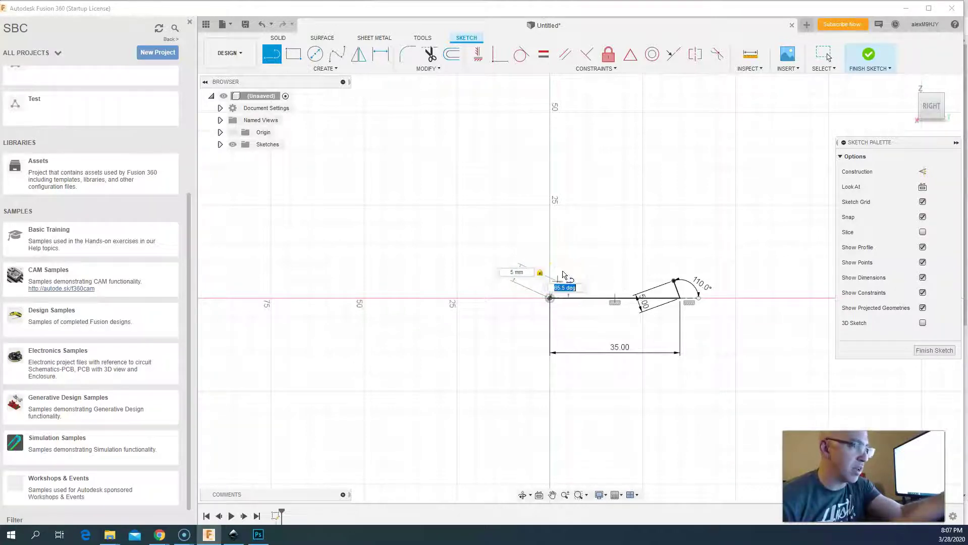
pyautogui.write('70')
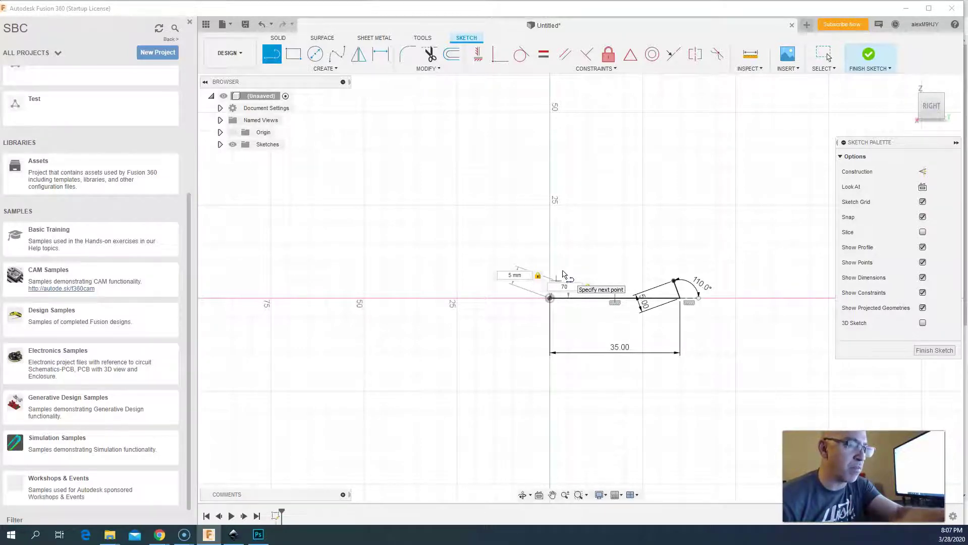
pyautogui.press('Return')
pyautogui.press('Escape')
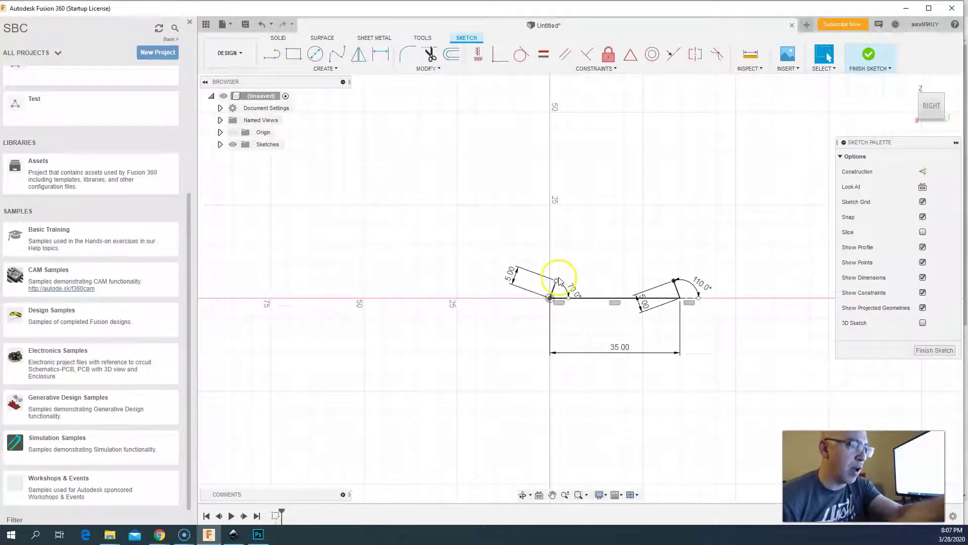
# Step: Join the two line tops, move the 5.00 dimension aside, and select the trapezoid profile
pyautogui.press('l')
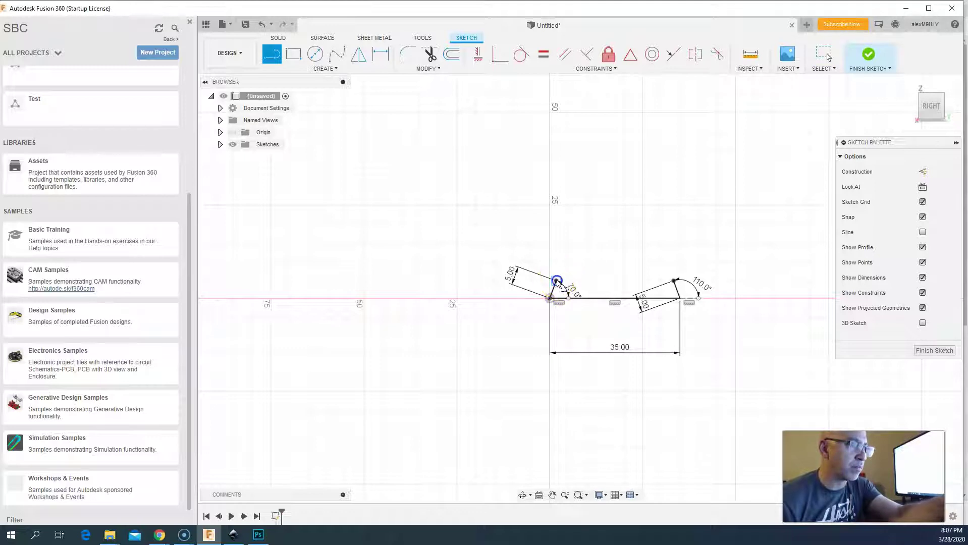
pyautogui.click(557, 281)
pyautogui.click(673, 279)
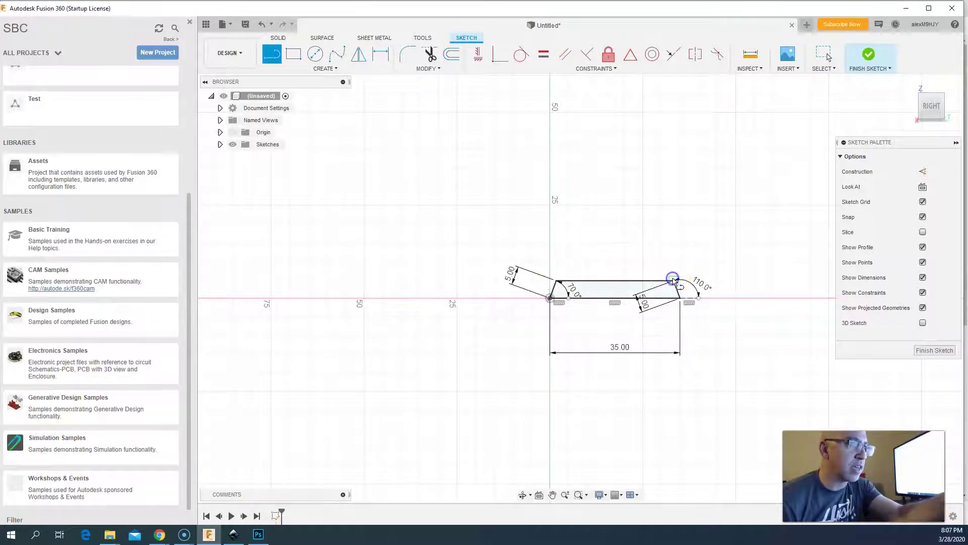
pyautogui.scroll(5, 662, 278)
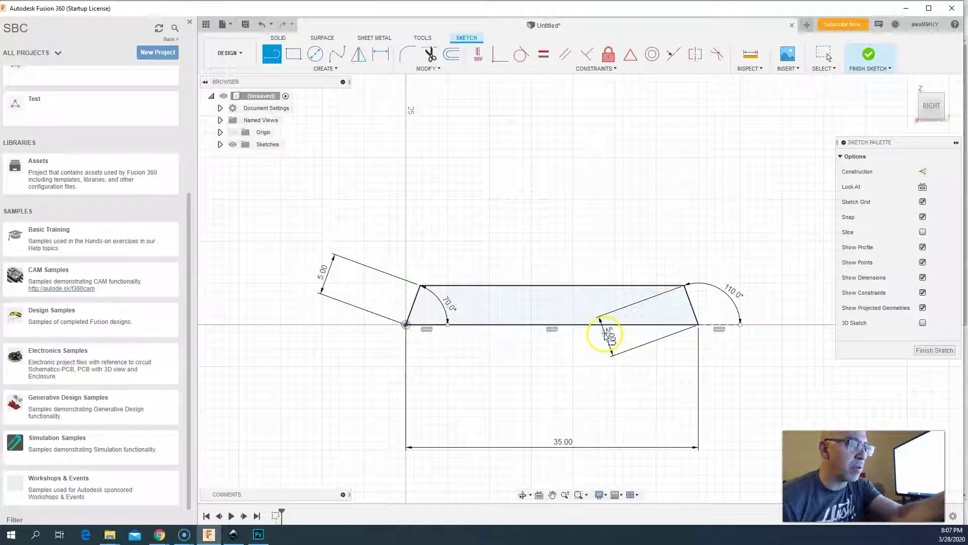
pyautogui.press('Escape')
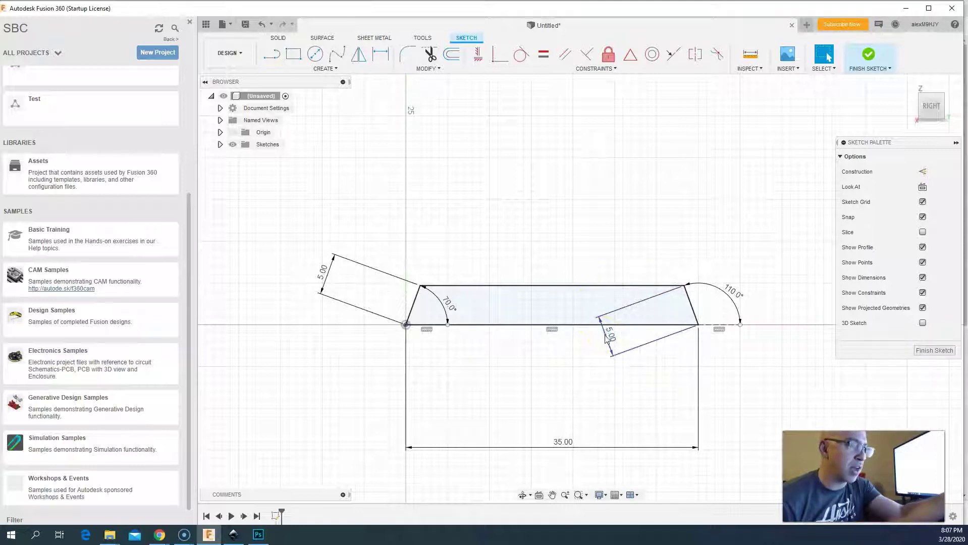
pyautogui.moveTo(606, 338); pyautogui.dragTo(756, 281)
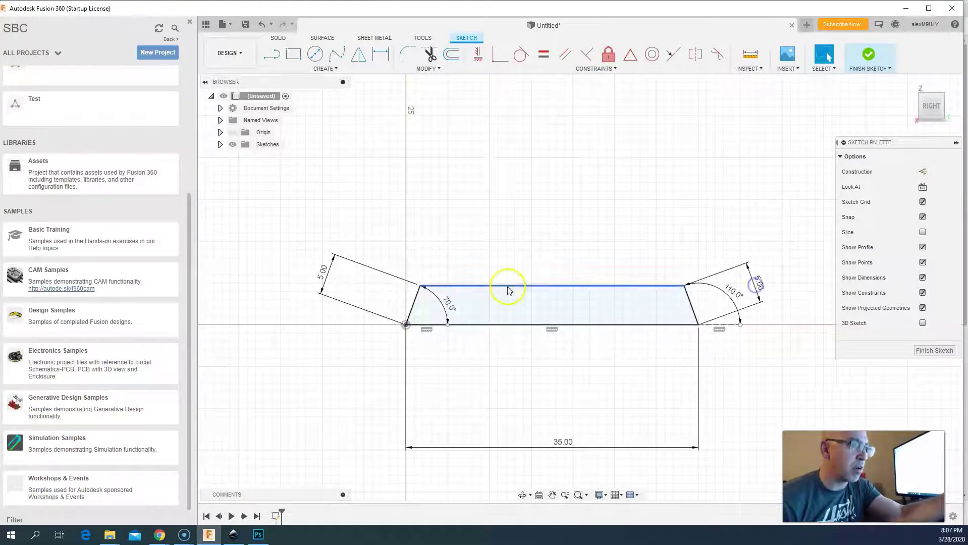
pyautogui.click(621, 301)
# Step: Extrude the trapezoid profile 10 mm into a solid body
pyautogui.press('e')
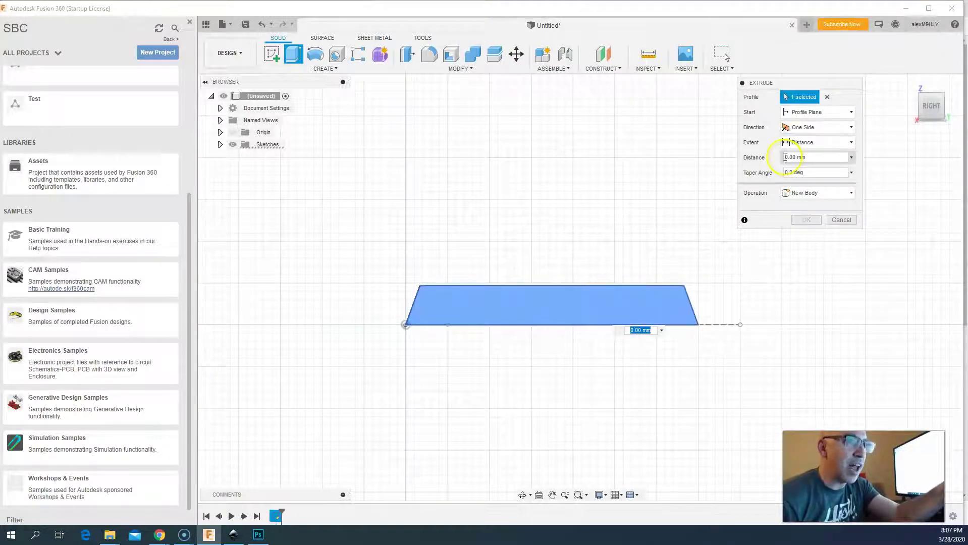
pyautogui.click(786, 157)
pyautogui.write('10')
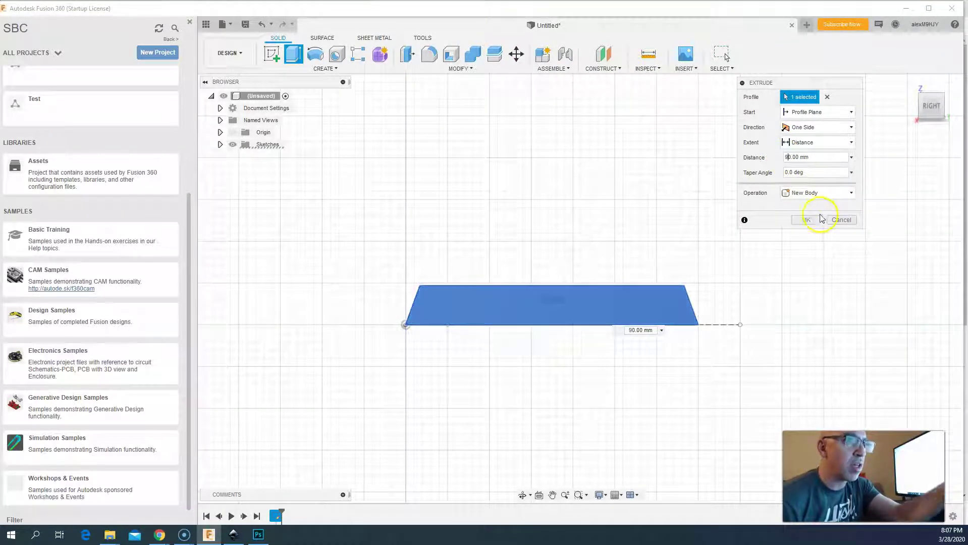
pyautogui.click(807, 220)
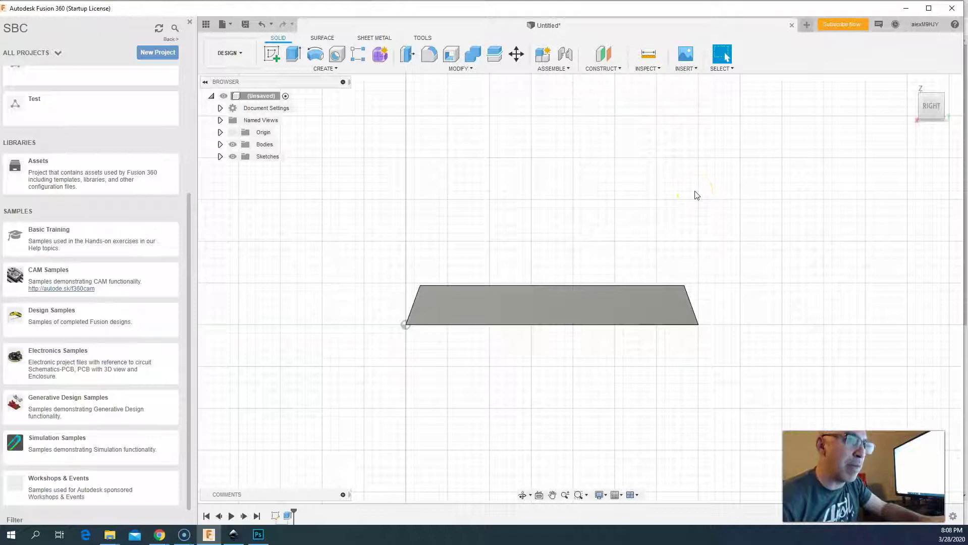
# Step: Orbit around the new slab, including an isometric view, to inspect it
pyautogui.keyDown('shift'); pyautogui.moveTo(695, 191); pyautogui.dragTo(609, 384, button='middle'); pyautogui.keyUp('shift')
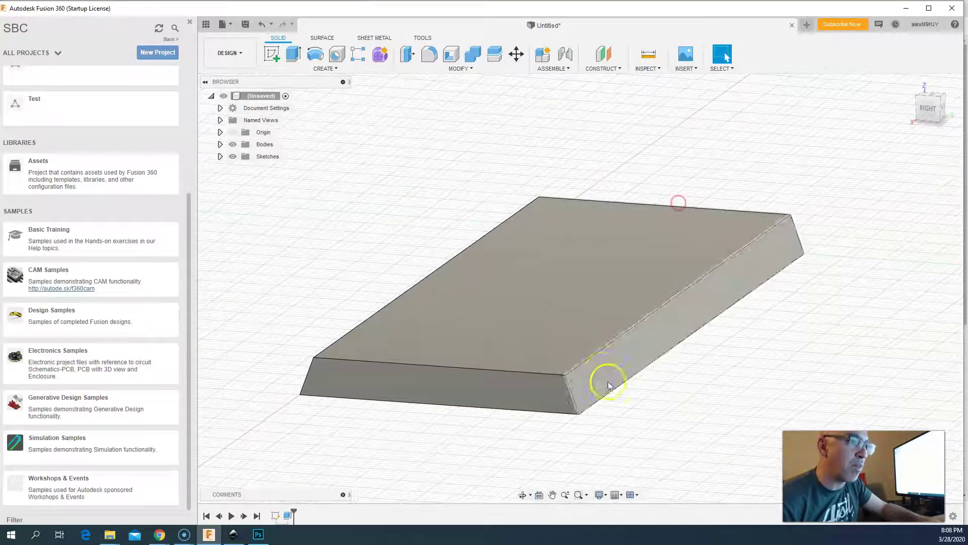
pyautogui.click(522, 495)
pyautogui.moveTo(665, 392); pyautogui.dragTo(683, 385)
pyautogui.click(937, 105)
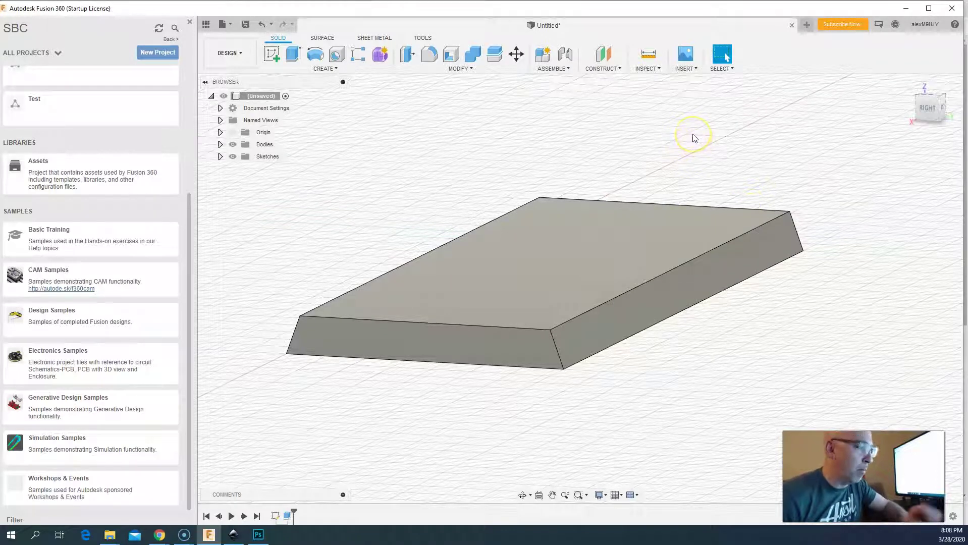
pyautogui.keyDown('shift'); pyautogui.moveTo(694, 136); pyautogui.dragTo(656, 151, button='middle'); pyautogui.keyUp('shift')
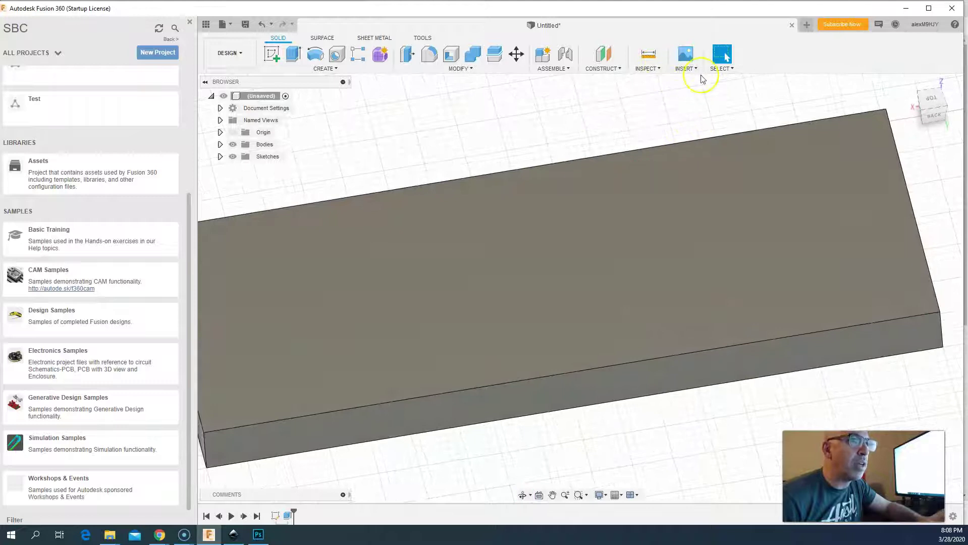
# Step: Return to the TOP view and rotate it twice with the ViewCube arrow so the plate lies horizontally
pyautogui.click(934, 101)
pyautogui.keyDown('shift'); pyautogui.moveTo(579, 283); pyautogui.dragTo(632, 251, button='middle'); pyautogui.keyUp('shift')
pyautogui.scroll(-1, 632, 251)
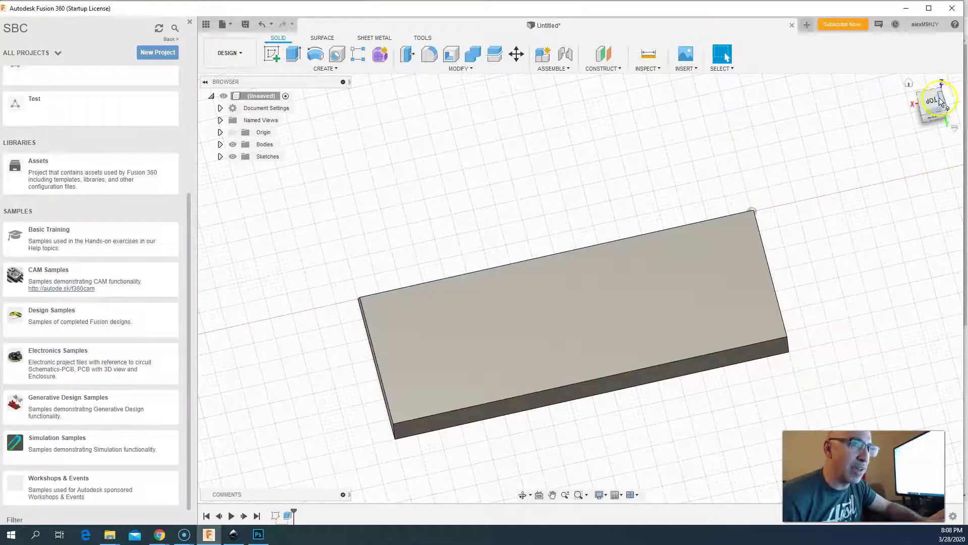
pyautogui.keyDown('shift'); pyautogui.moveTo(942, 104); pyautogui.dragTo(932, 103, button='middle'); pyautogui.keyUp('shift')
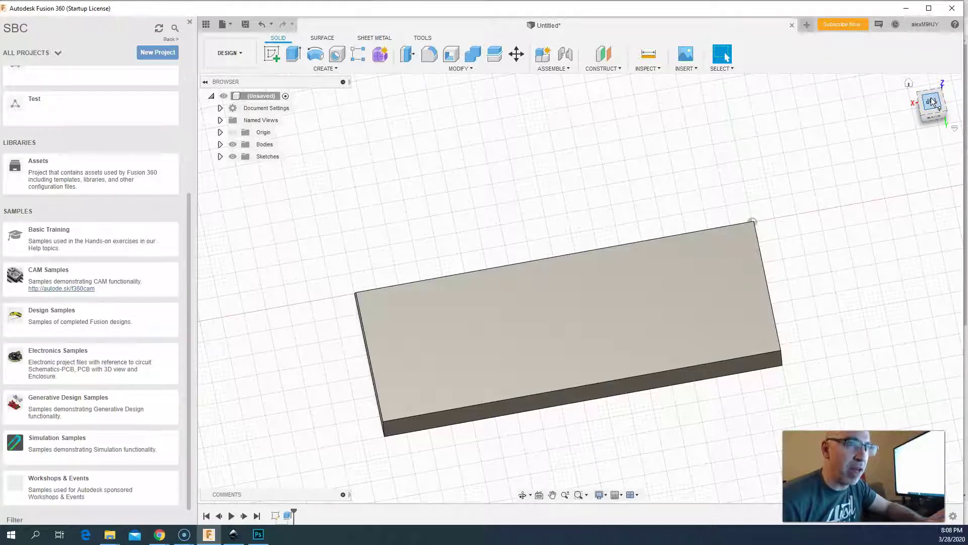
pyautogui.click(932, 101)
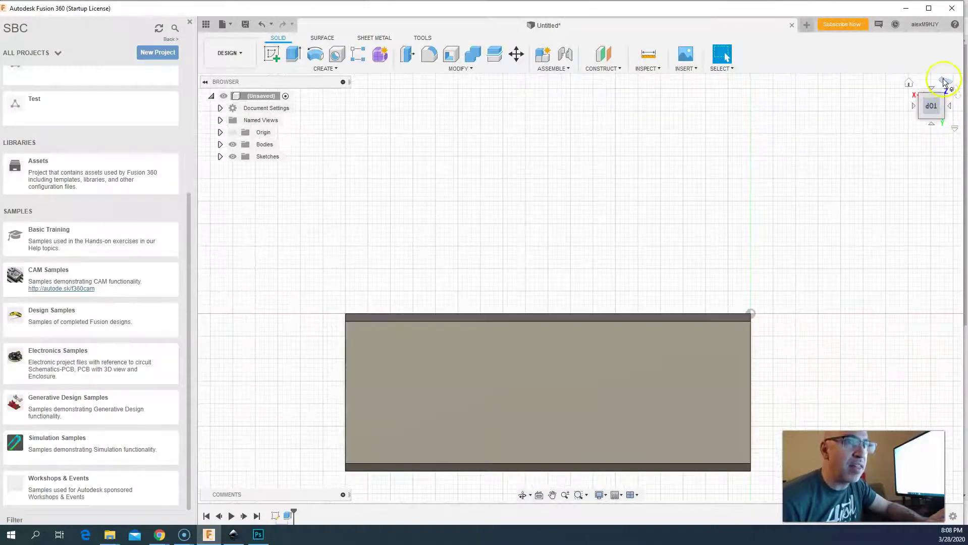
pyautogui.click(947, 84)
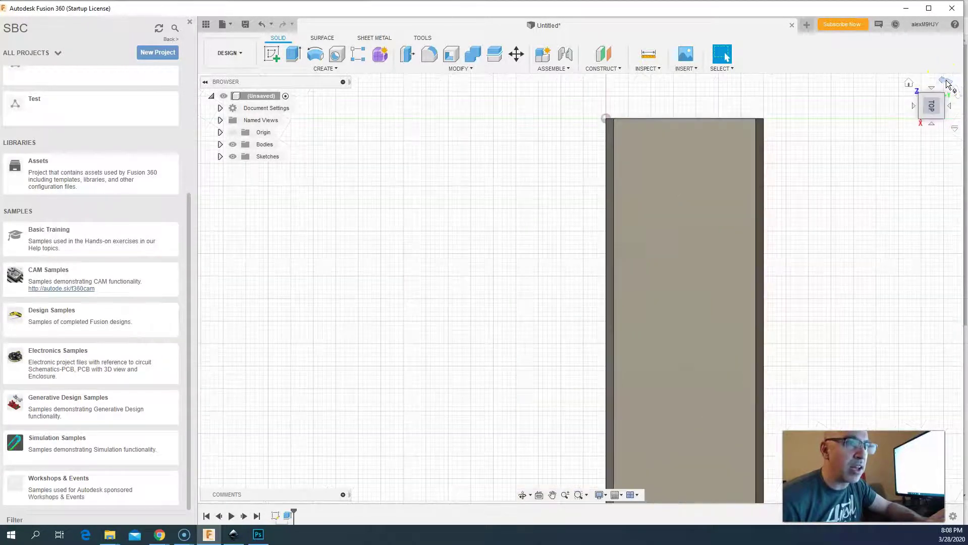
pyautogui.click(947, 84)
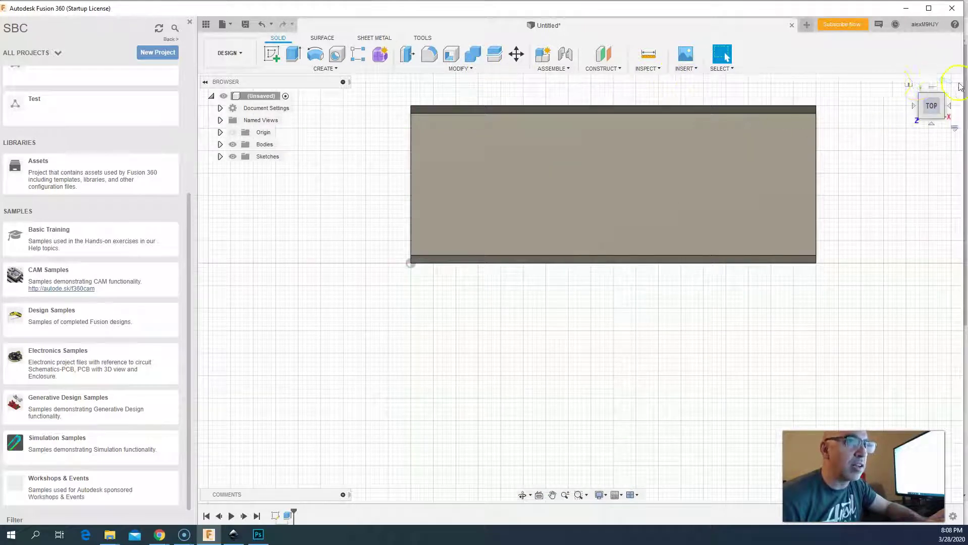
pyautogui.click(692, 70)
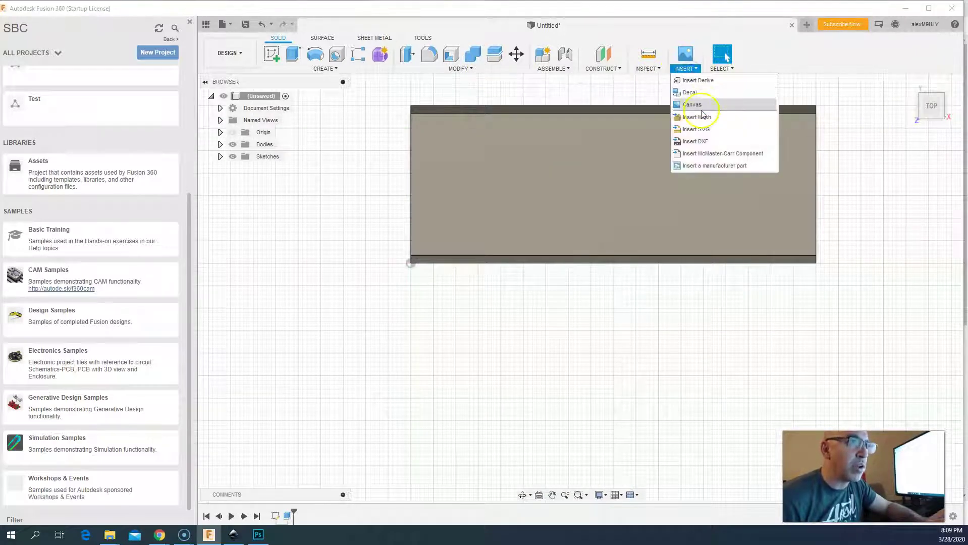
pyautogui.click(701, 130)
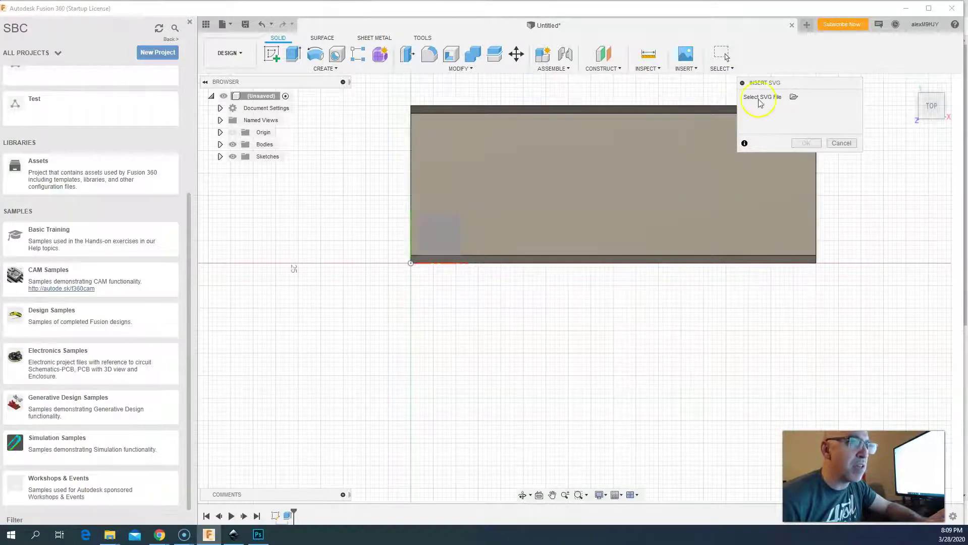
pyautogui.click(793, 97)
pyautogui.click(795, 100)
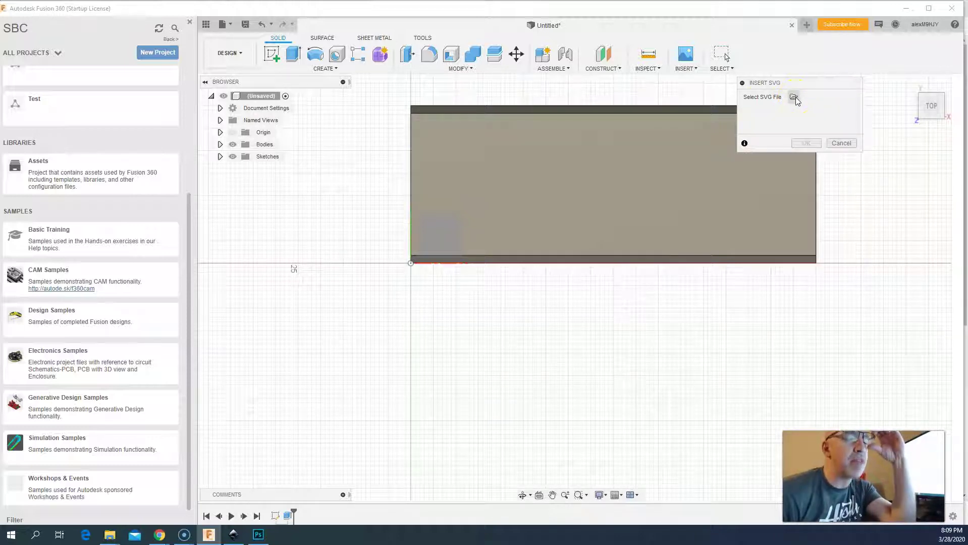
pyautogui.click(835, 177)
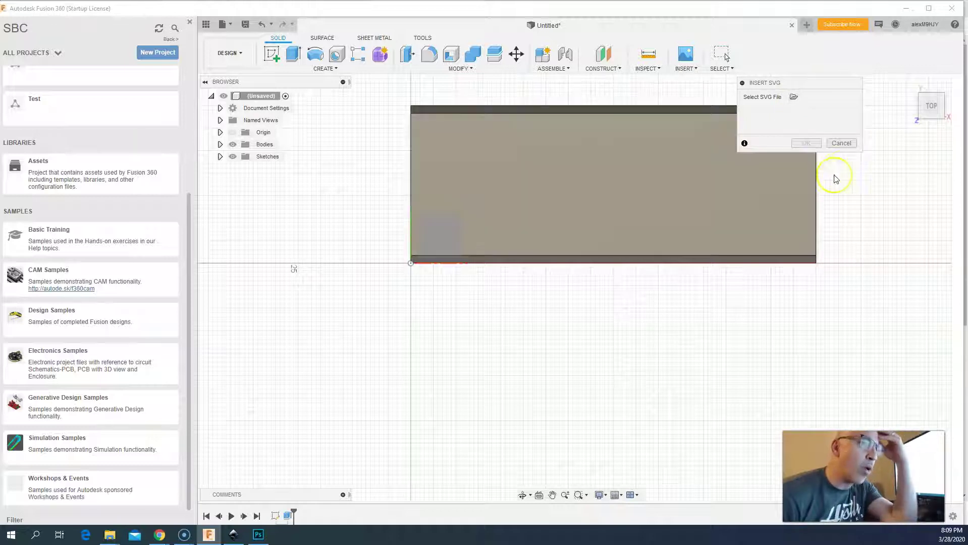
pyautogui.click(857, 143)
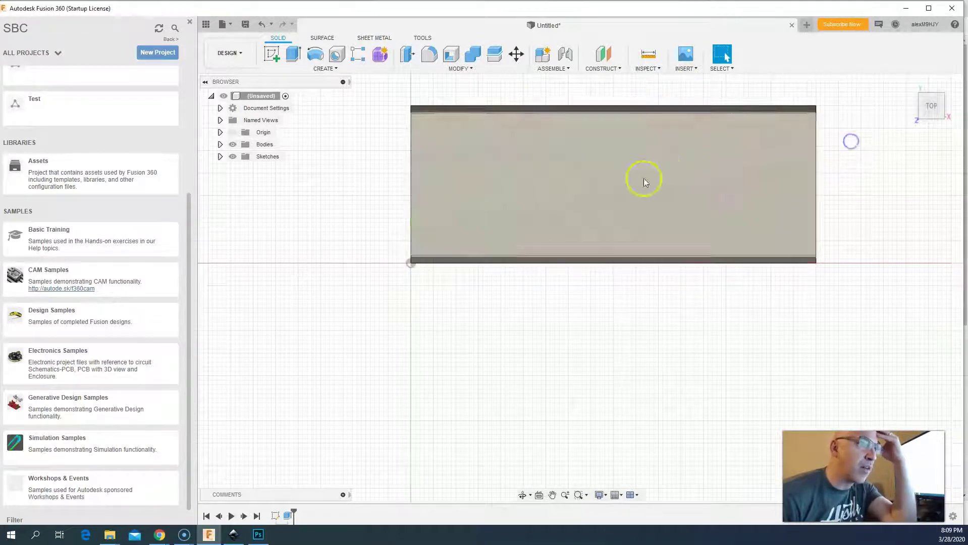
# Step: Draw a text frame near the top of the page and type '16 Tech Makerspace'
pyautogui.moveTo(235, 534)
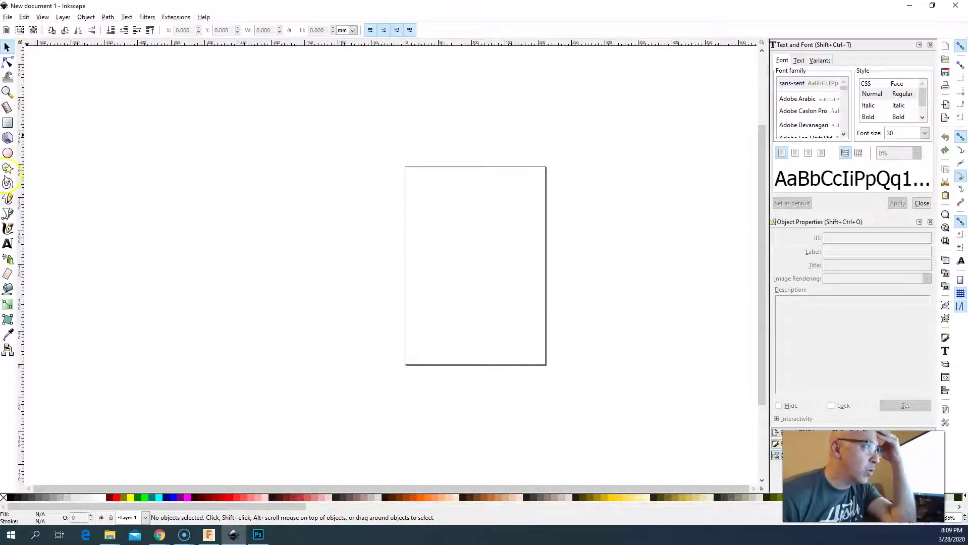
pyautogui.click(8, 244)
pyautogui.moveTo(419, 193); pyautogui.dragTo(527, 237)
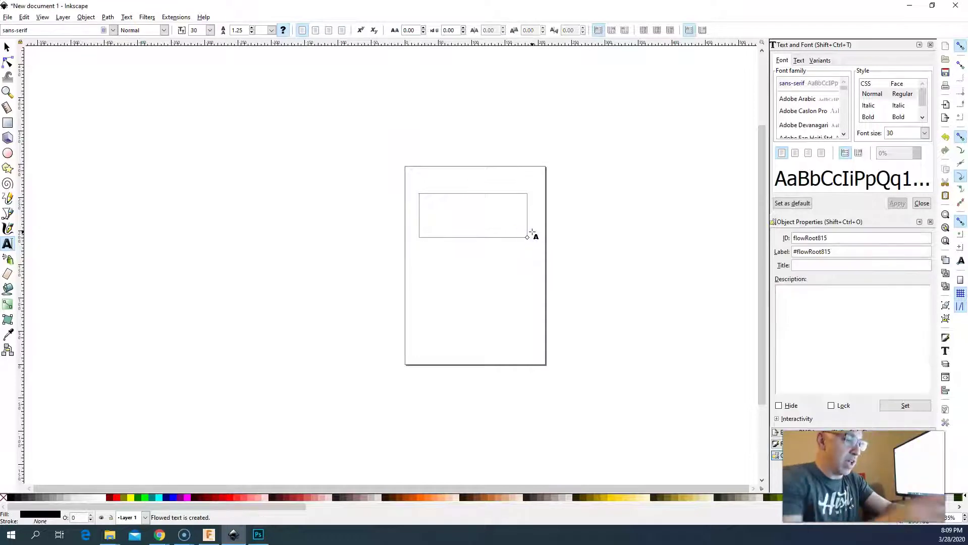
pyautogui.write('16 Tech ')
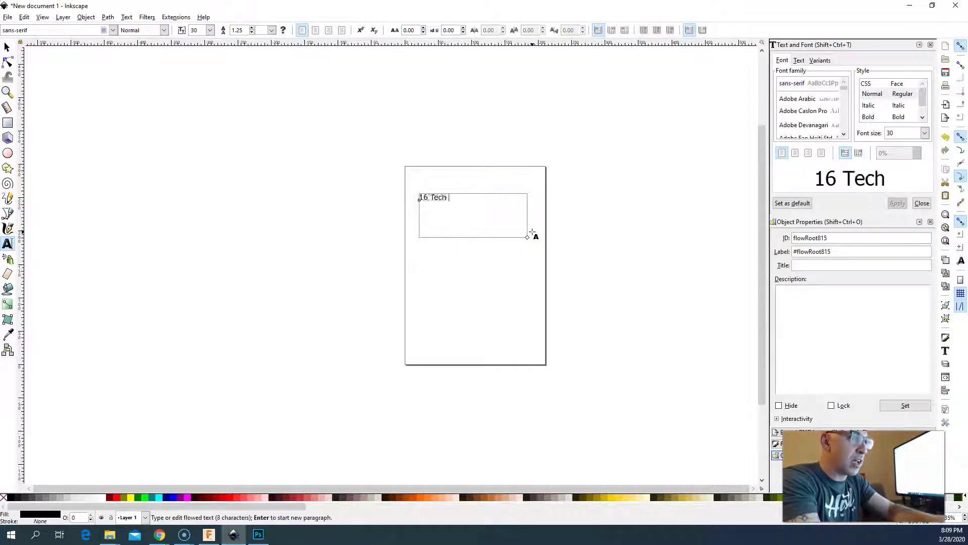
pyautogui.write('Makerspace')
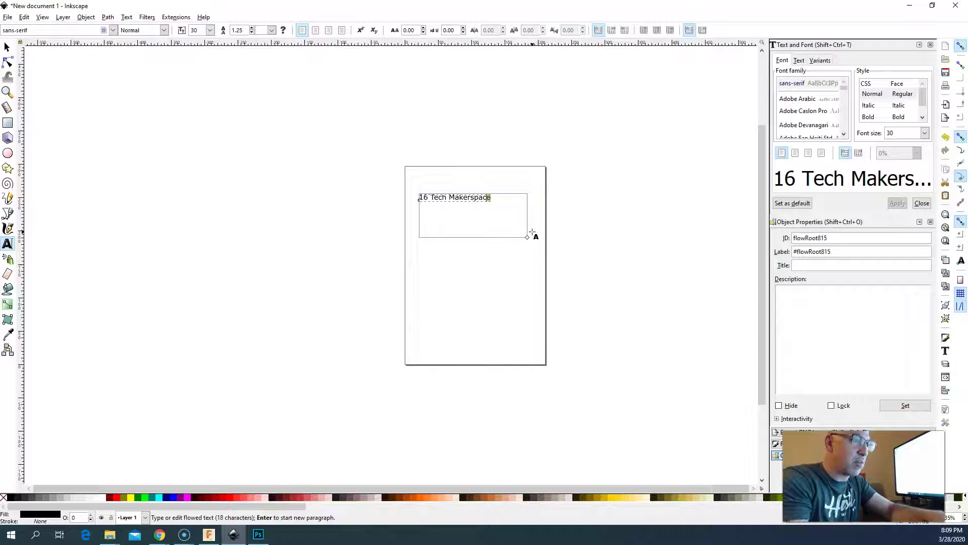
# Step: Set the selected text to the Algerian font and select the text object
pyautogui.hotkey('shift', 'Left')
pyautogui.hotkey('shift', 'Left')
pyautogui.hotkey('shift', 'Left')
pyautogui.hotkey('shift', 'Left')
pyautogui.hotkey('shift', 'Left')
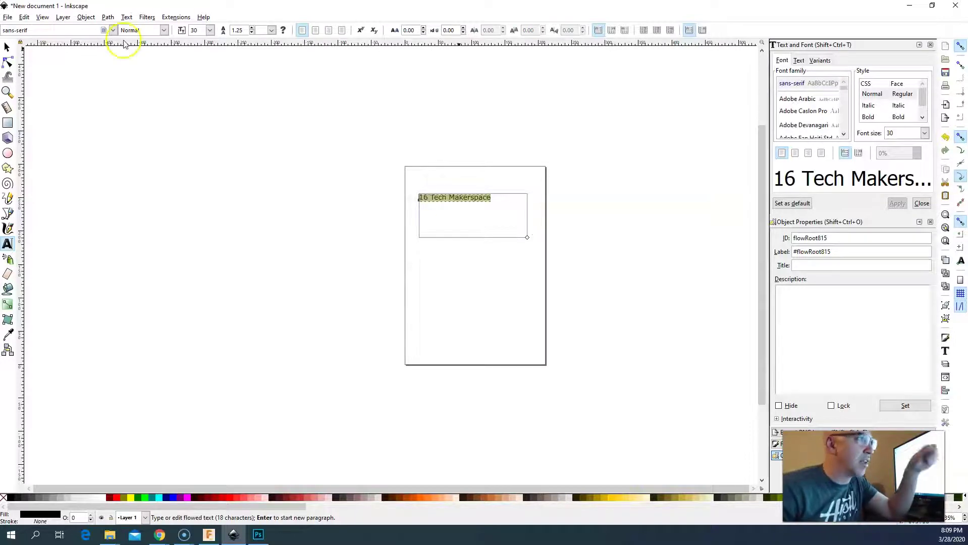
pyautogui.click(109, 31)
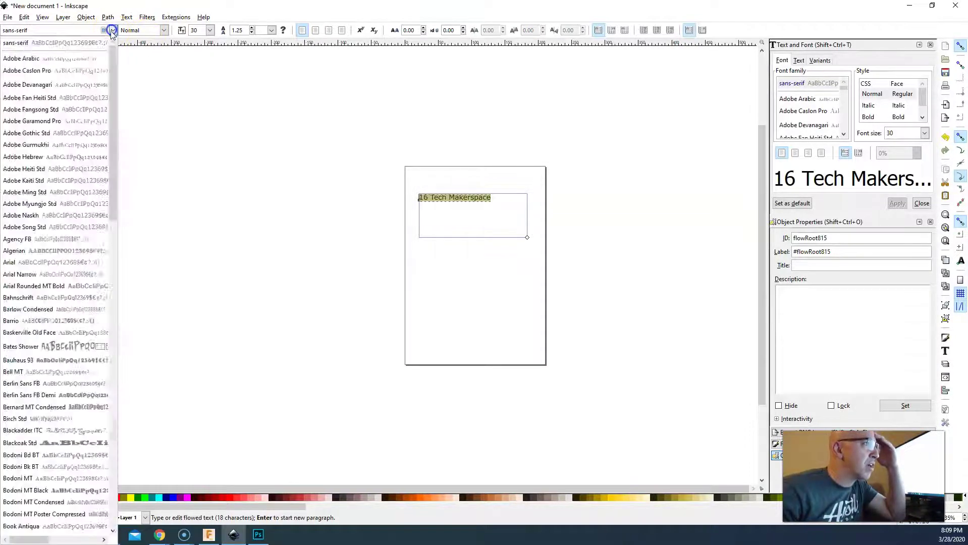
pyautogui.scroll(-15, 93, 71)
pyautogui.scroll(20, 88, 81)
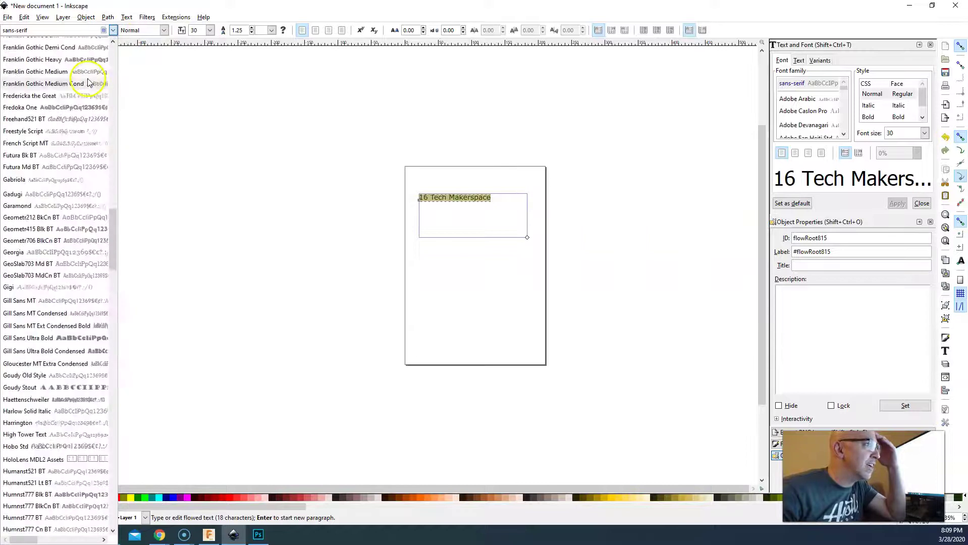
pyautogui.scroll(5, 86, 81)
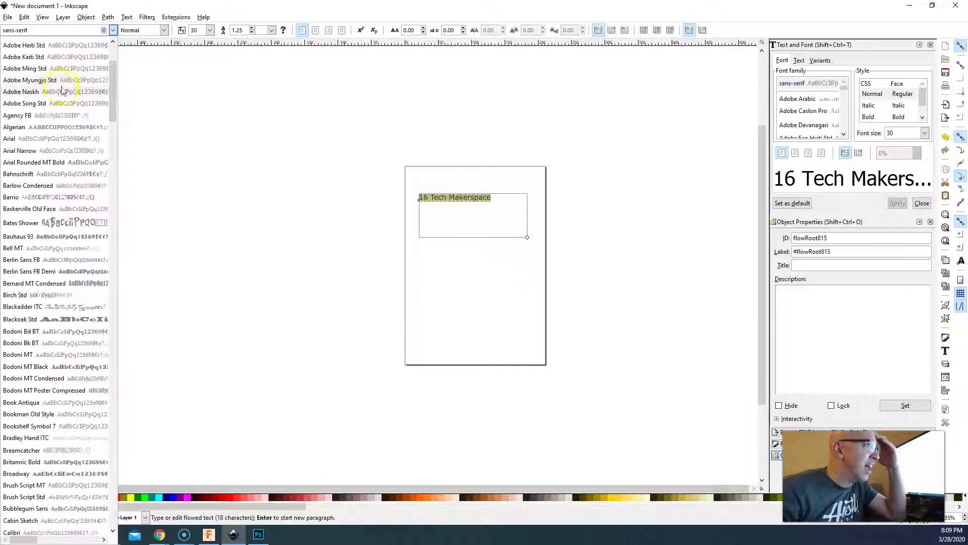
pyautogui.click(54, 128)
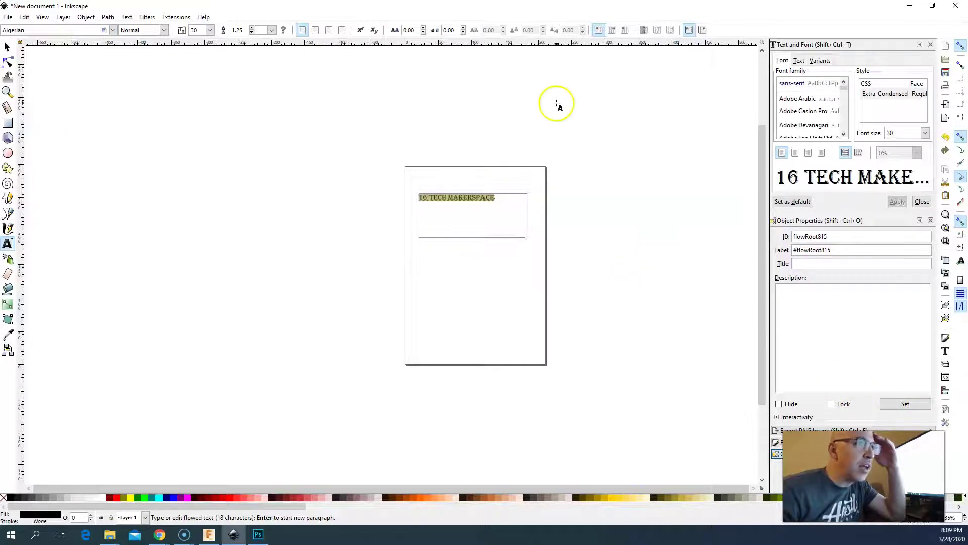
pyautogui.click(11, 47)
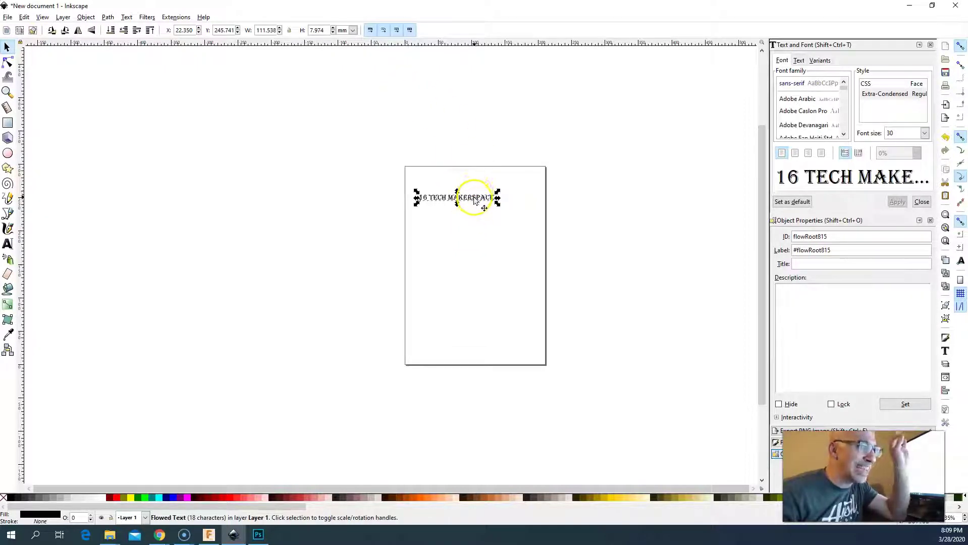
# Step: Convert the text to paths and save it as inkscape-algerian in the live demo folder
pyautogui.click(116, 20)
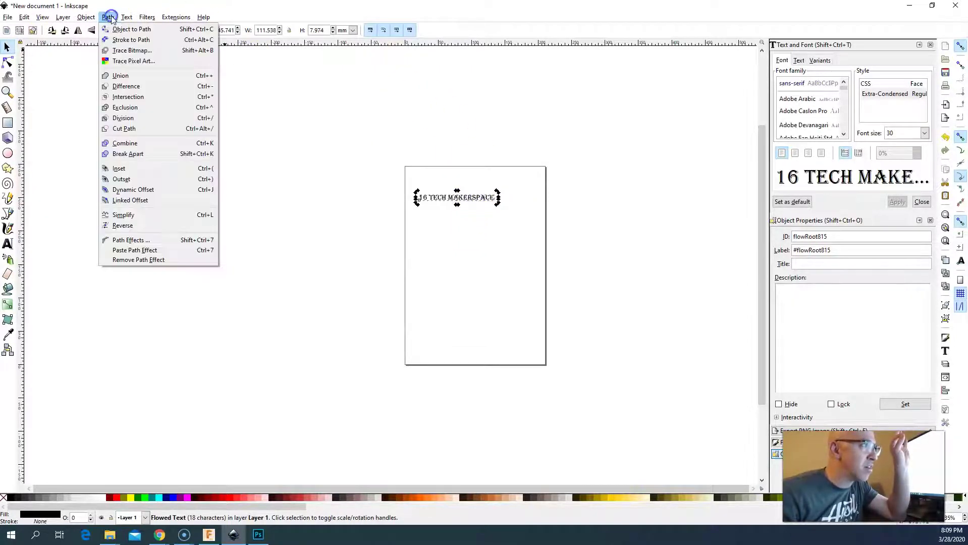
pyautogui.click(116, 29)
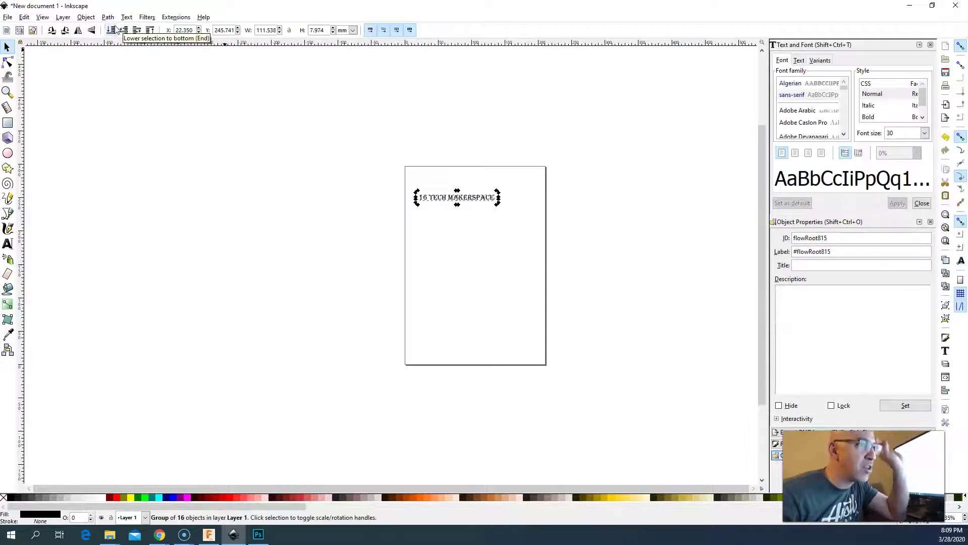
pyautogui.click(7, 17)
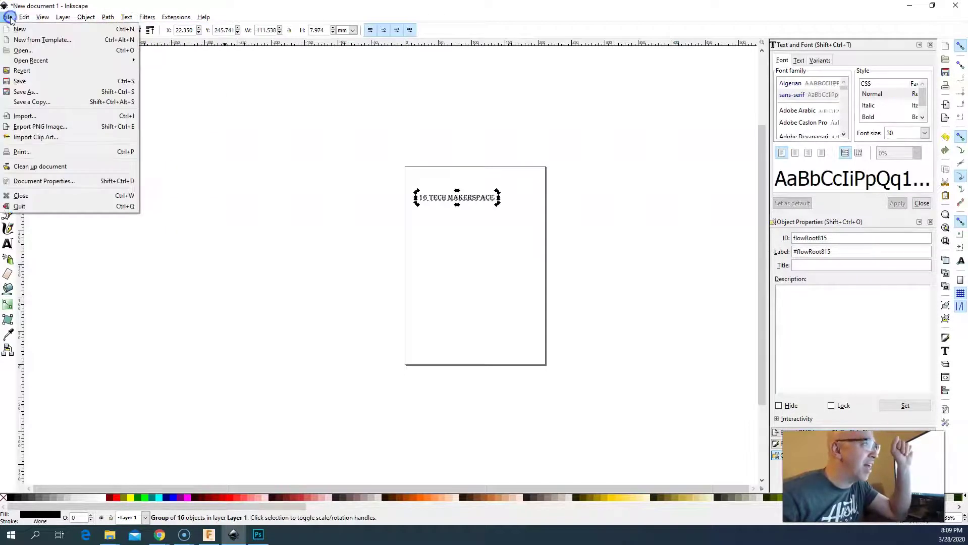
pyautogui.click(36, 93)
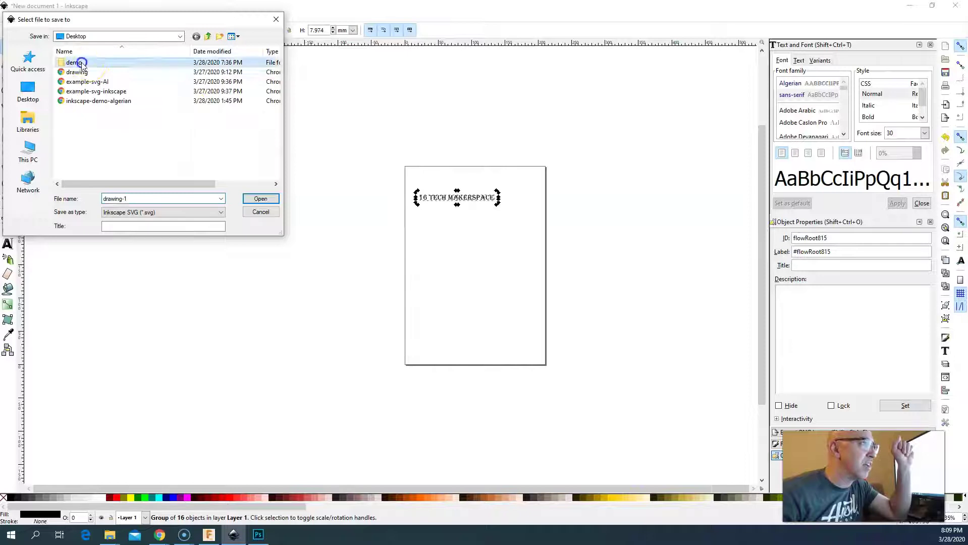
pyautogui.doubleClick(75, 62)
pyautogui.doubleClick(81, 70)
pyautogui.click(160, 197)
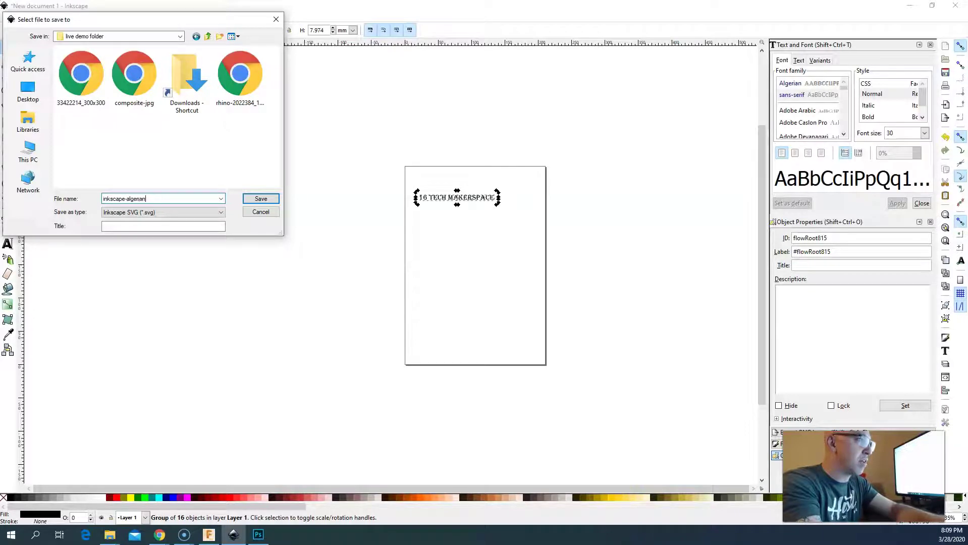
pyautogui.write('inkscape-algerian')
pyautogui.press('Return')
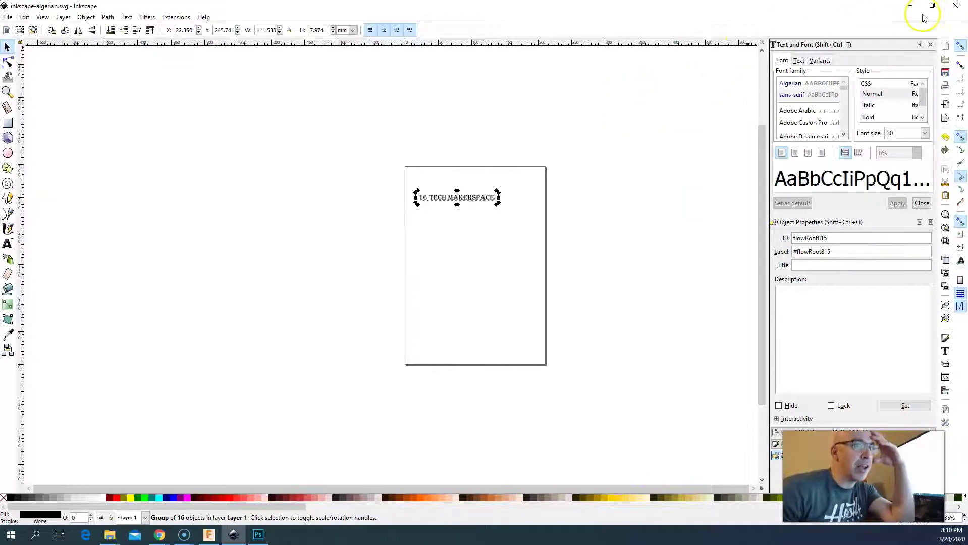
# Step: Close Inkscape, select the plate, and start an Insert SVG that gets cancelled
pyautogui.click(953, 6)
pyautogui.click(597, 159)
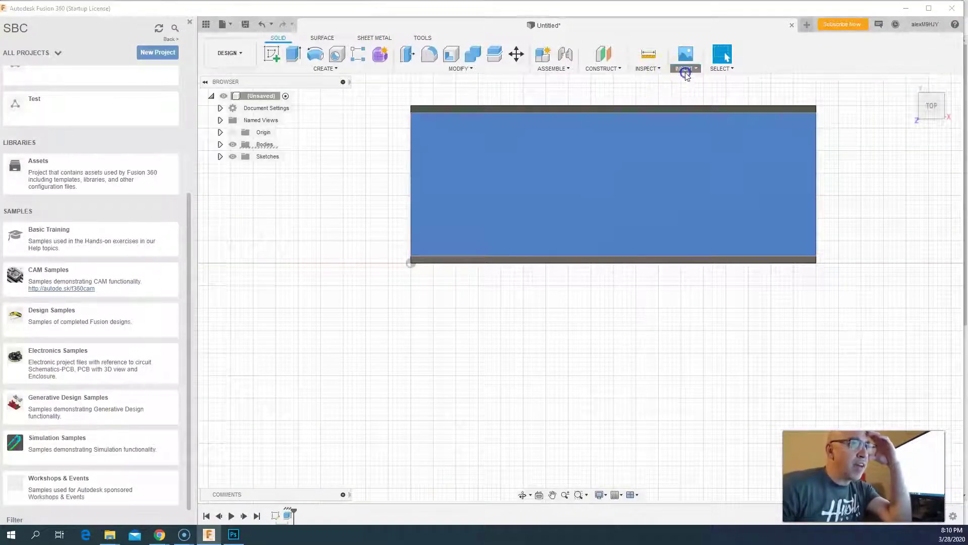
pyautogui.click(685, 70)
pyautogui.click(695, 123)
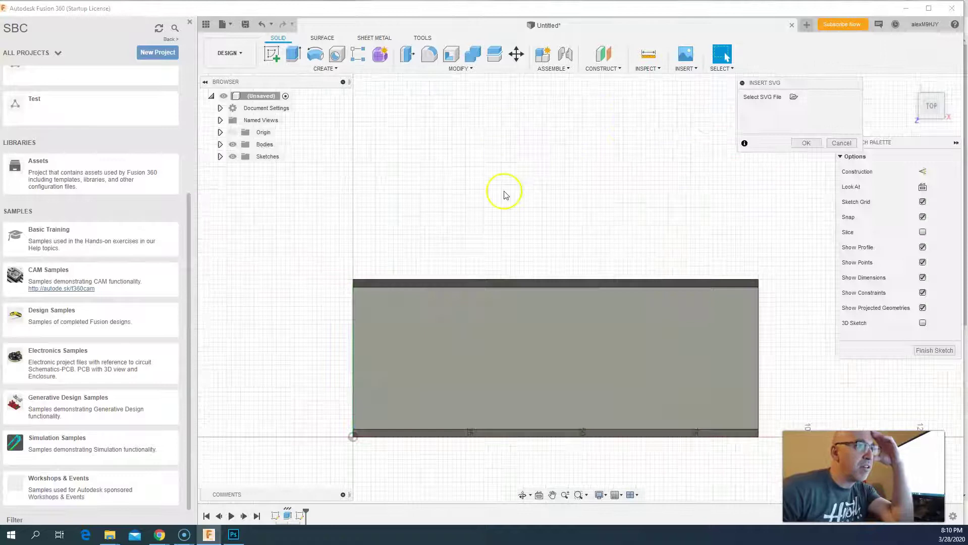
pyautogui.click(795, 99)
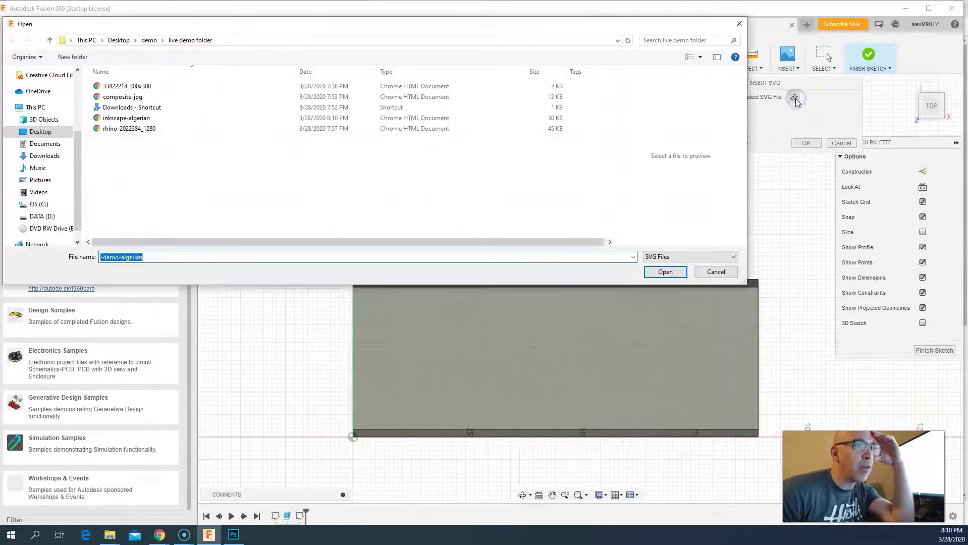
pyautogui.click(711, 271)
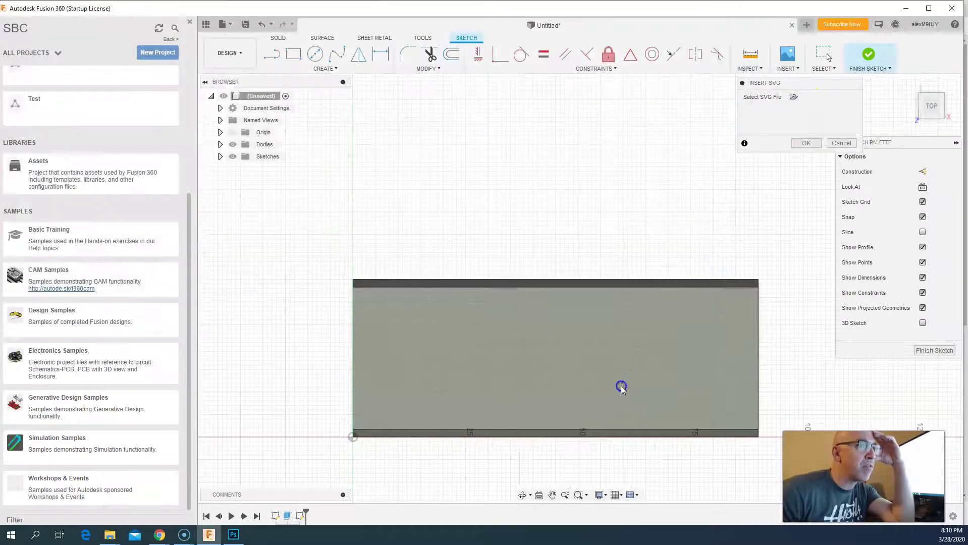
pyautogui.click(849, 143)
# Step: Insert the inkscape-algerian SVG file into the plate's sketch
pyautogui.click(642, 313)
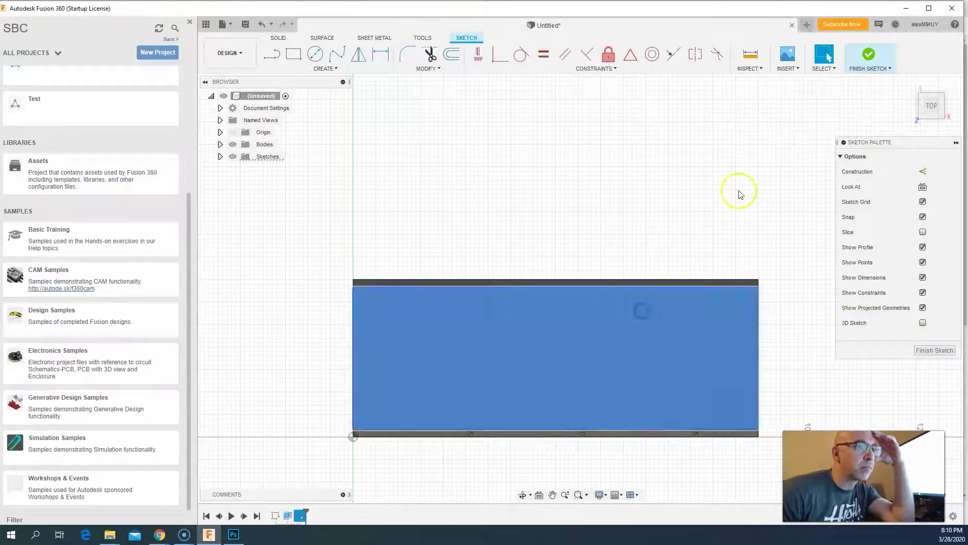
pyautogui.click(788, 67)
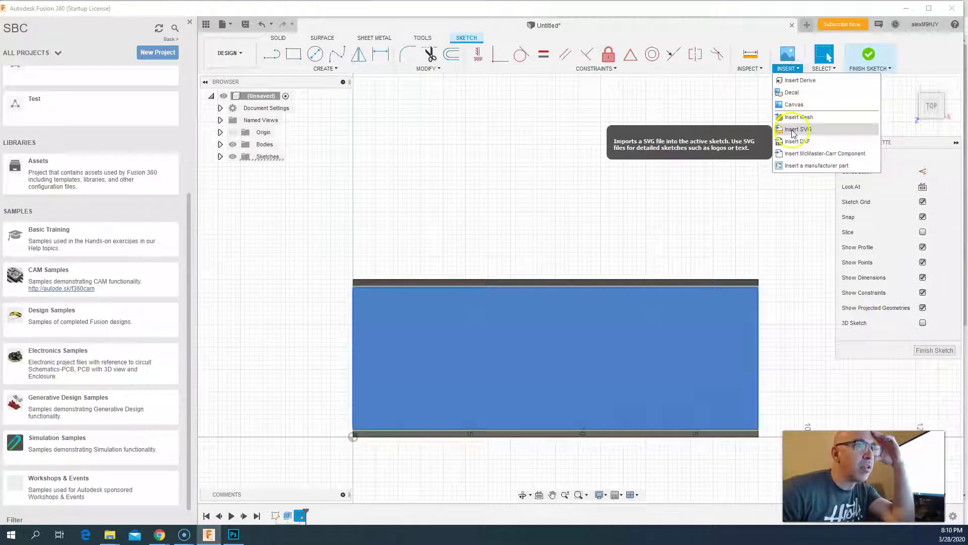
pyautogui.click(797, 129)
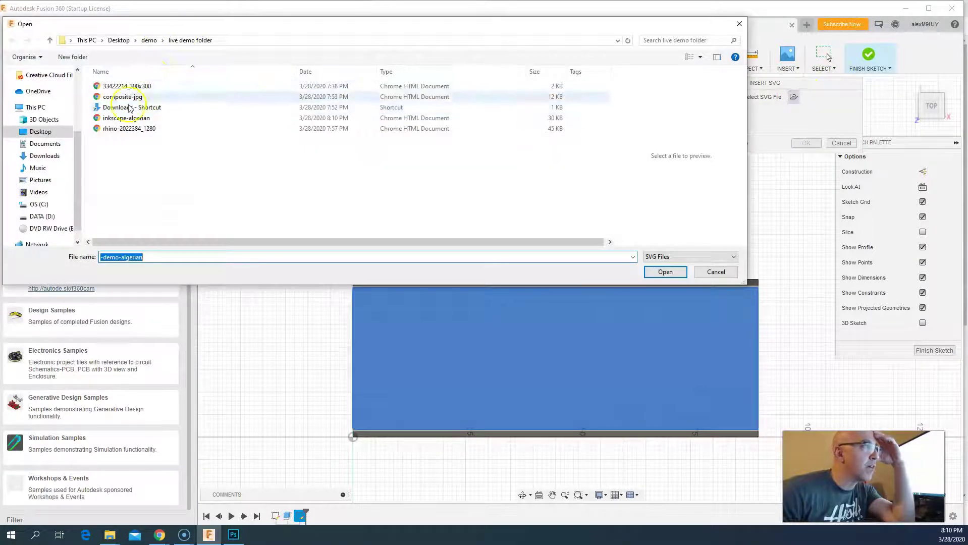
pyautogui.click(128, 118)
pyautogui.click(665, 272)
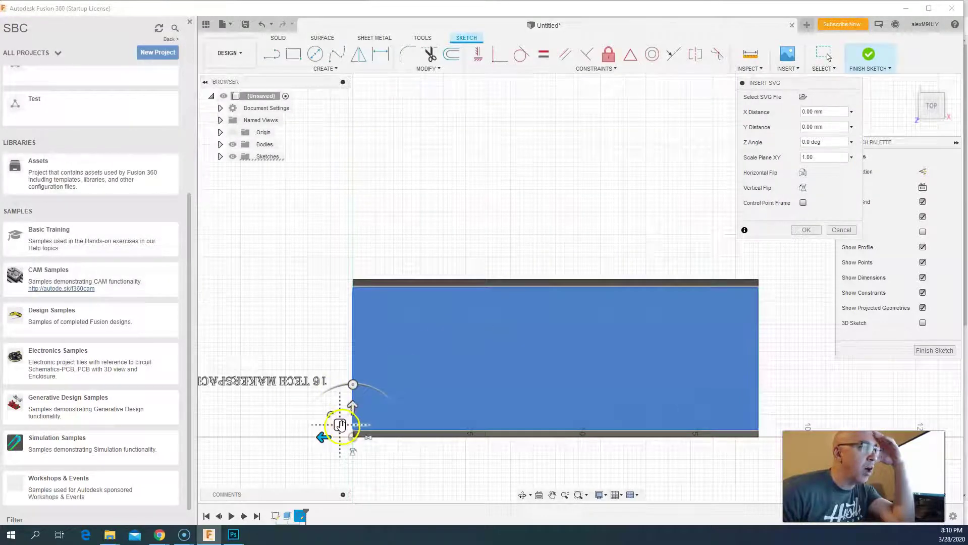
# Step: Scale the lettering to about 2.5×, move it inside the plate rectangle, and flip it horizontally
pyautogui.moveTo(339, 424); pyautogui.dragTo(615, 343)
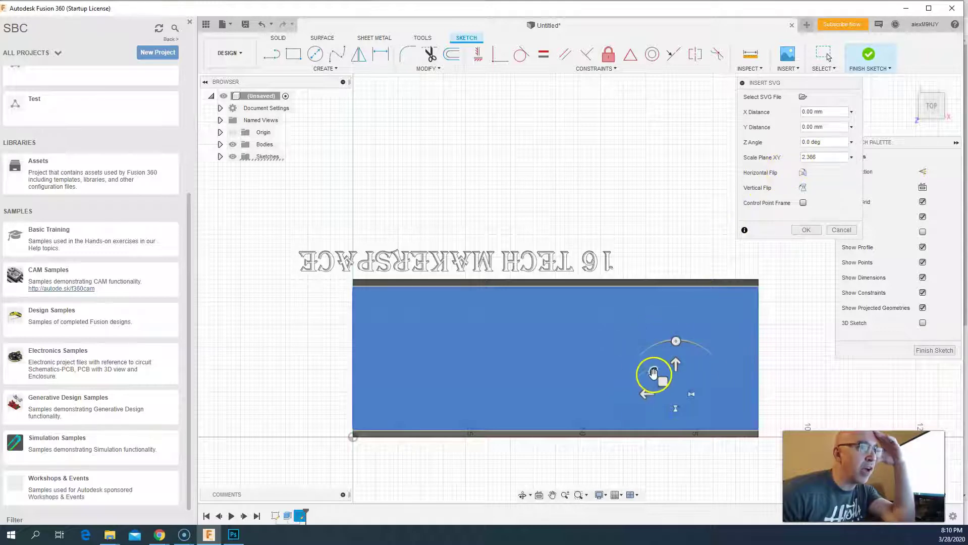
pyautogui.moveTo(653, 374); pyautogui.dragTo(650, 373)
pyautogui.click(828, 158)
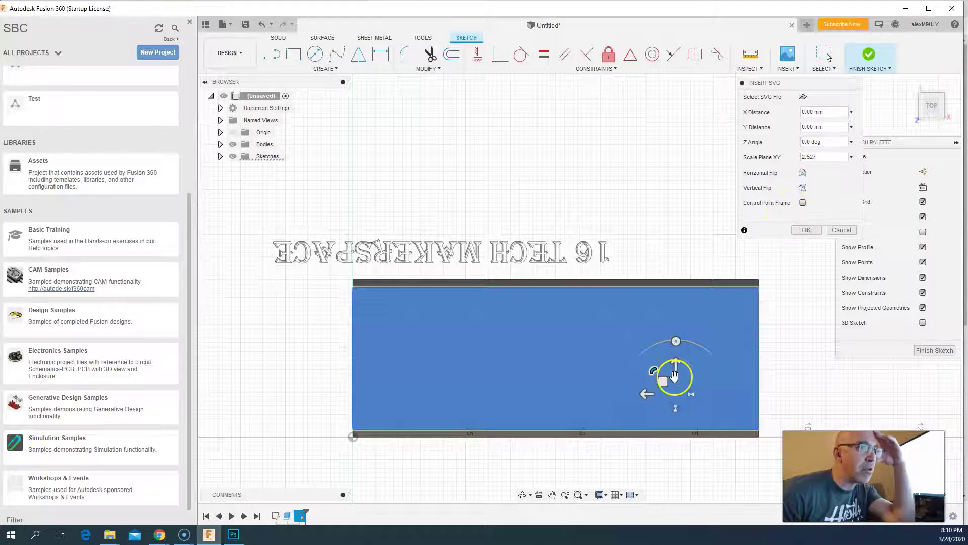
pyautogui.moveTo(664, 381); pyautogui.dragTo(784, 485)
pyautogui.click(804, 174)
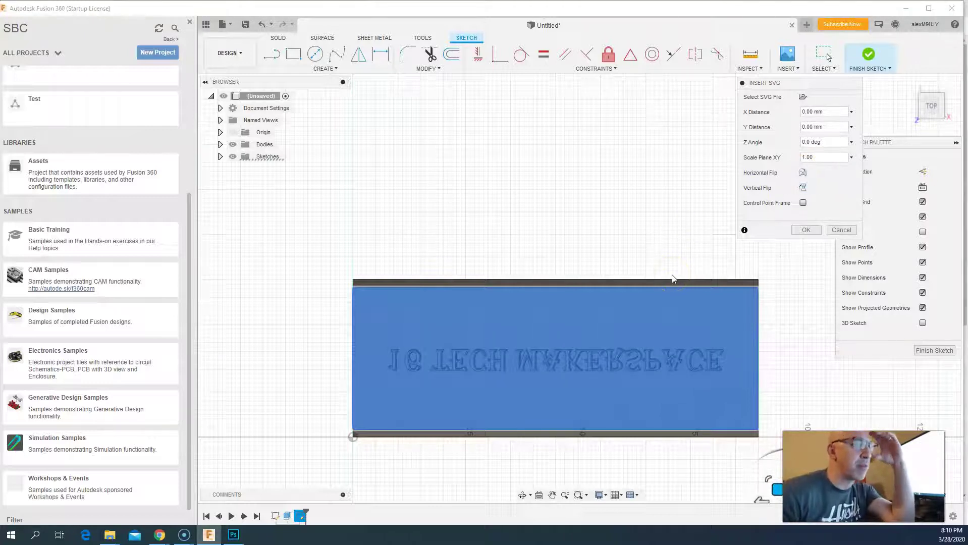
# Step: Commit the mirrored SVG lettering and rotate the view two quarter turns
pyautogui.click(807, 230)
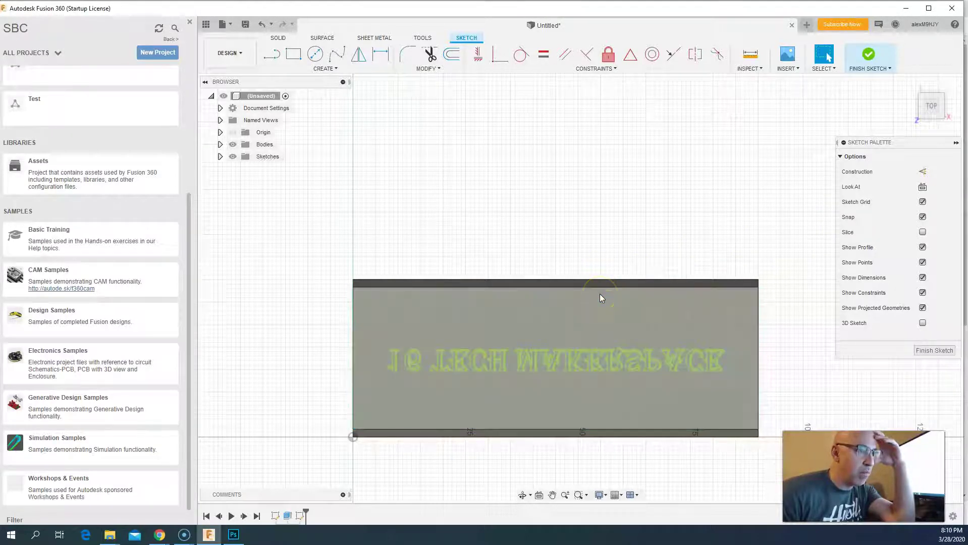
pyautogui.scroll(-3, 603, 303)
pyautogui.scroll(5, 615, 318)
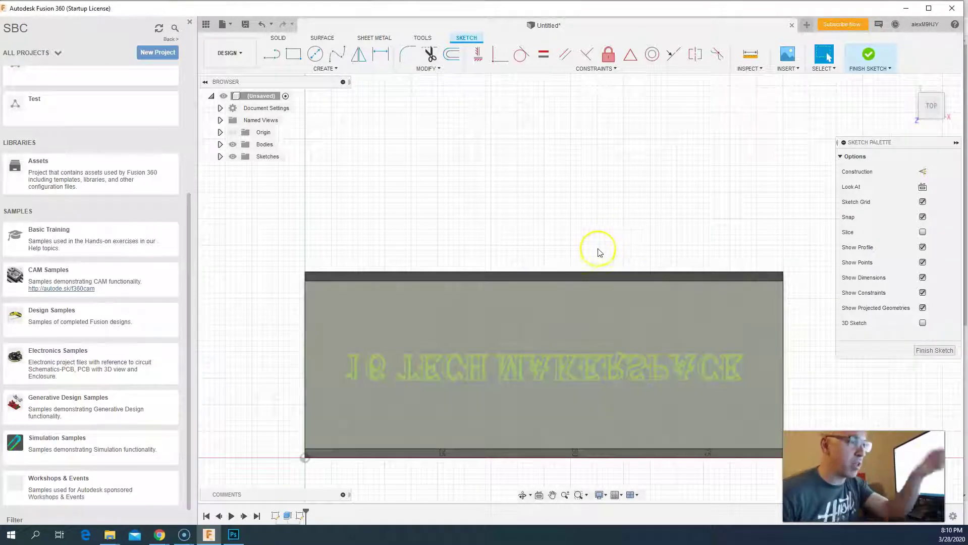
pyautogui.moveTo(933, 98)
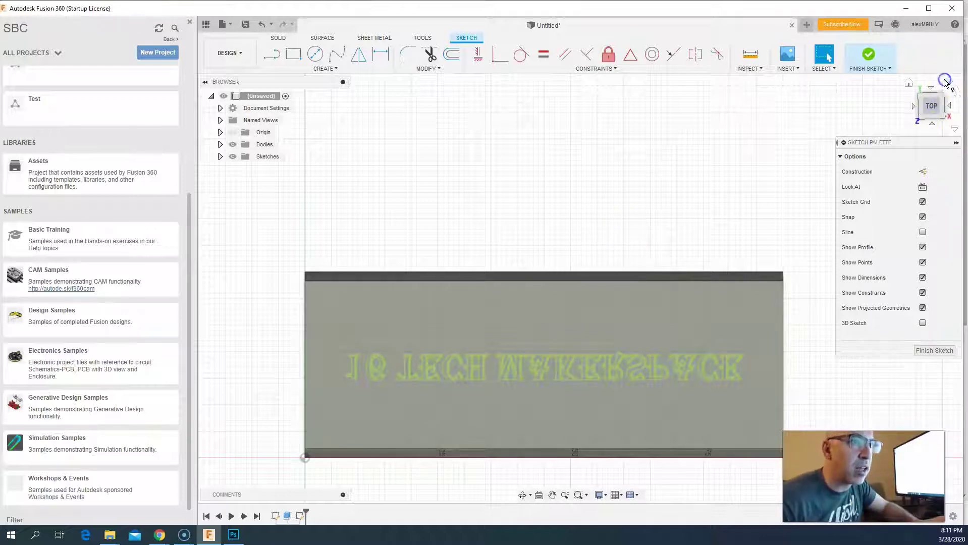
pyautogui.click(946, 81)
pyautogui.click(946, 82)
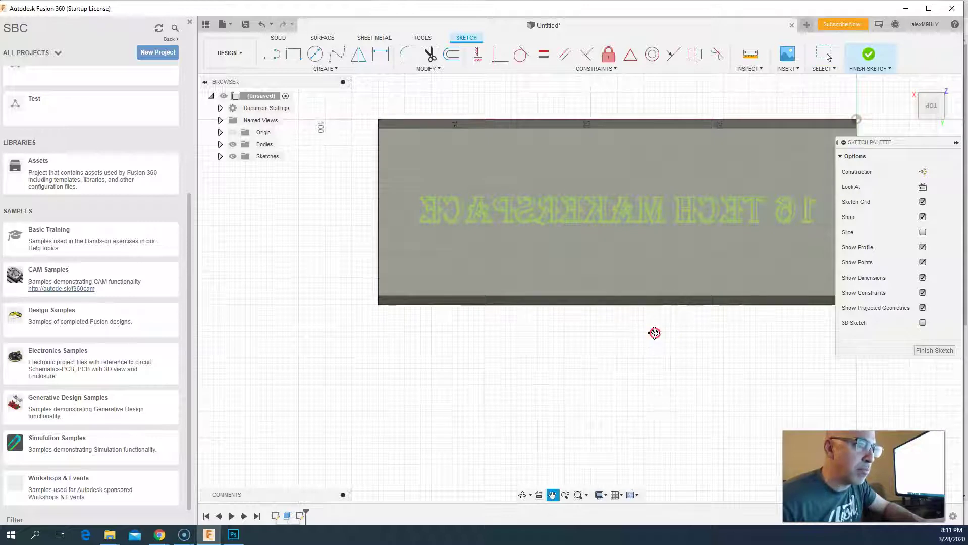
# Step: Recentre and orbit the plate, then look straight at the sketch plane again
pyautogui.moveTo(655, 331)
pyautogui.mouseDown(button='middle')
pyautogui.moveTo(592, 357)
pyautogui.moveTo(575, 379)
pyautogui.mouseUp(button='middle')
pyautogui.press('Escape')
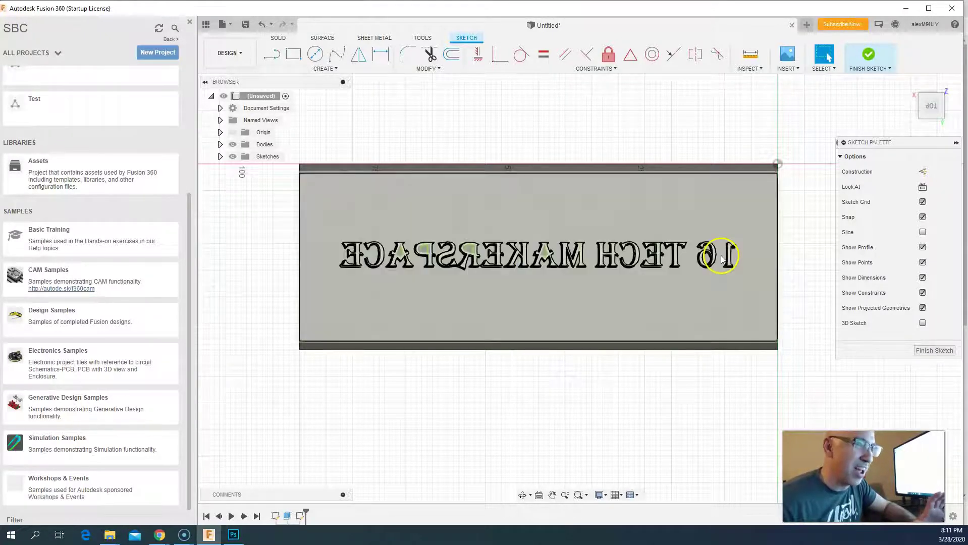
pyautogui.scroll(1, 722, 260)
pyautogui.moveTo(706, 247)
pyautogui.keyDown('shift'); pyautogui.mouseDown(button='middle')
pyautogui.moveTo(624, 346)
pyautogui.moveTo(616, 388)
pyautogui.moveTo(621, 322)
pyautogui.moveTo(607, 352)
pyautogui.moveTo(612, 381)
pyautogui.mouseUp(button='middle'); pyautogui.keyUp('shift')
pyautogui.click(923, 187)
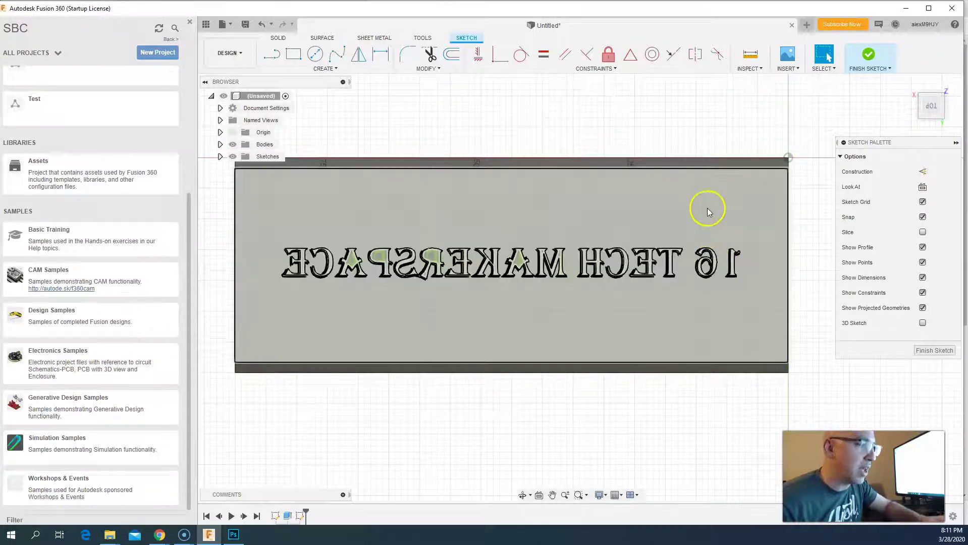
# Step: Start an extrude and pick the 1, 6, T, E, C, H and M letter profiles
pyautogui.press('e')
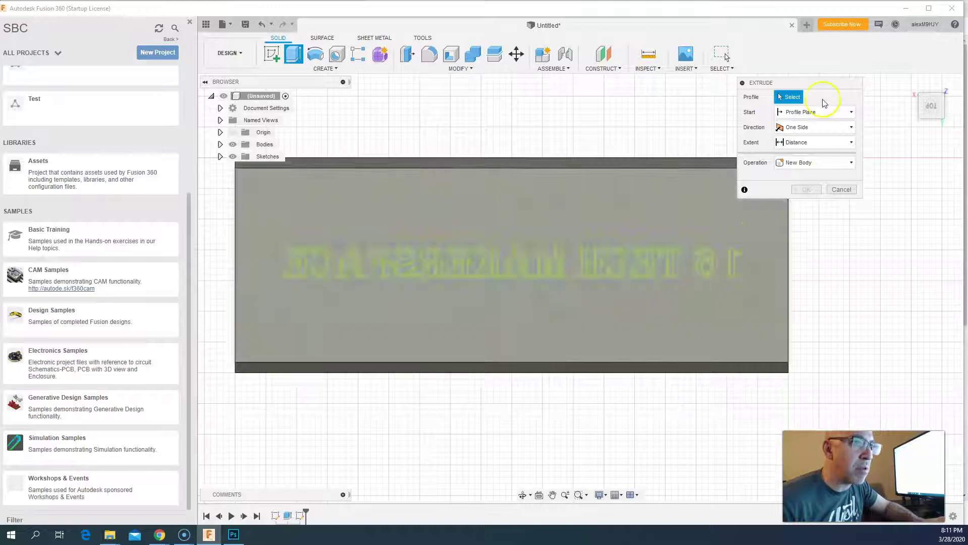
pyautogui.scroll(2, 732, 264)
pyautogui.scroll(1, 733, 267)
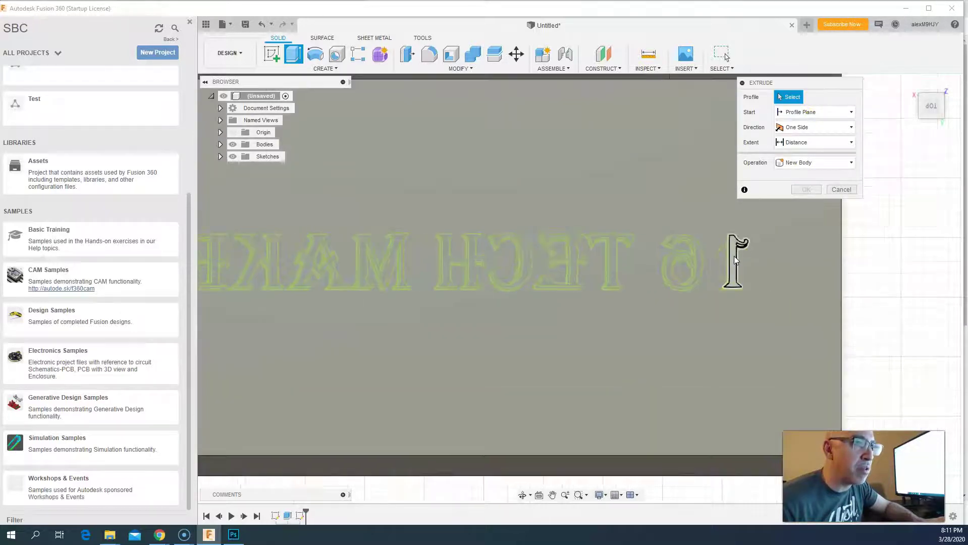
pyautogui.click(733, 256)
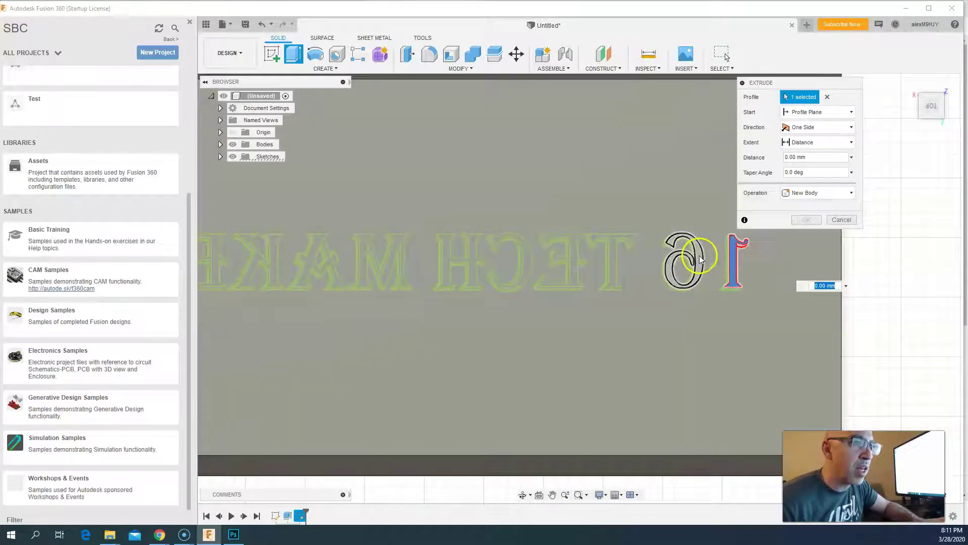
pyautogui.click(699, 255)
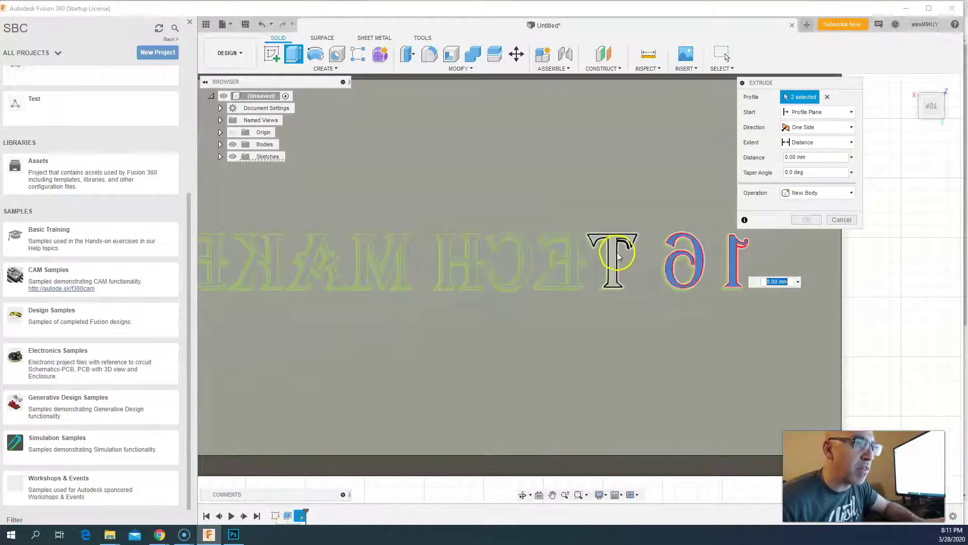
pyautogui.click(614, 253)
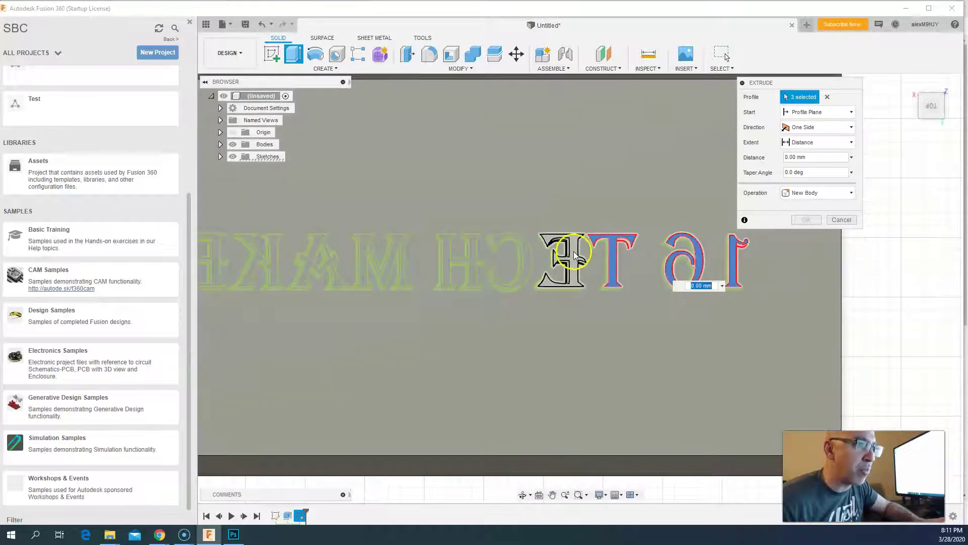
pyautogui.click(573, 251)
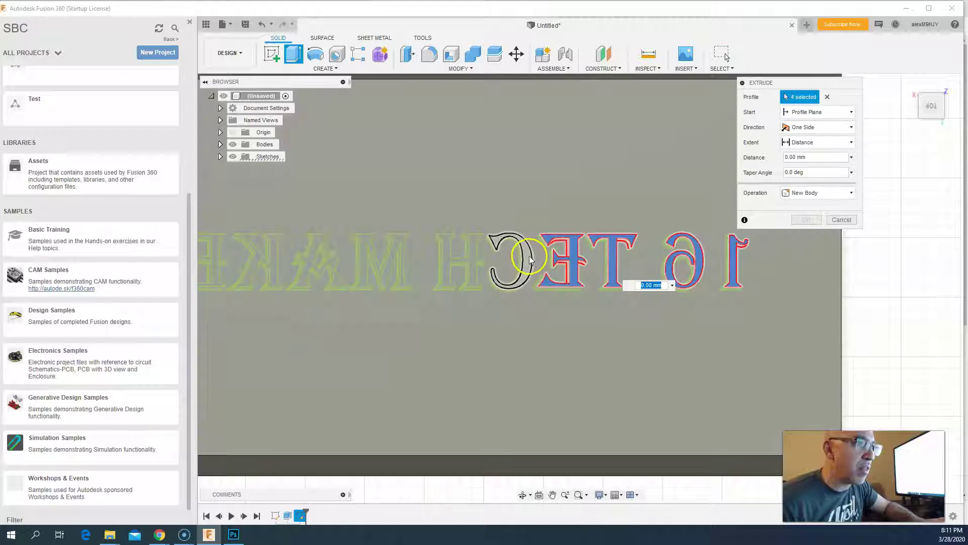
pyautogui.click(527, 260)
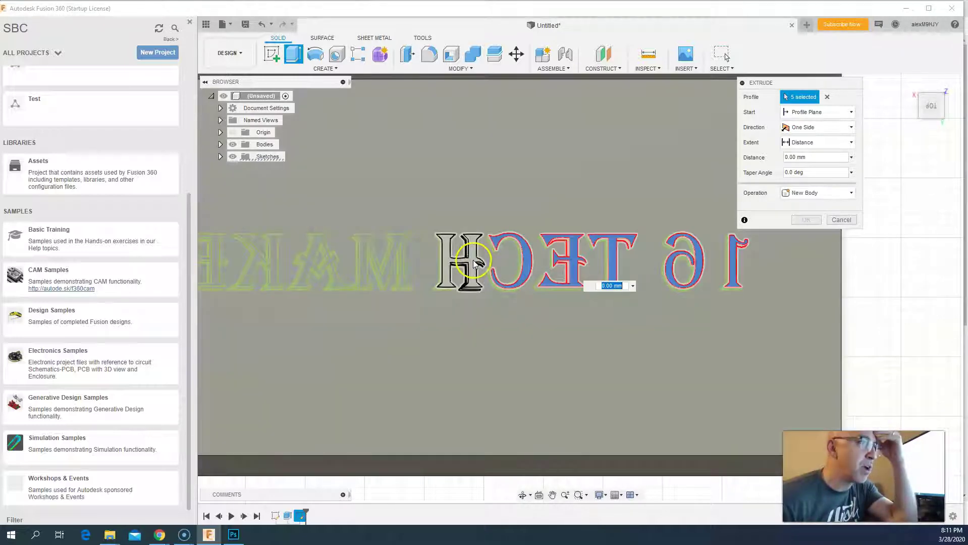
pyautogui.click(477, 262)
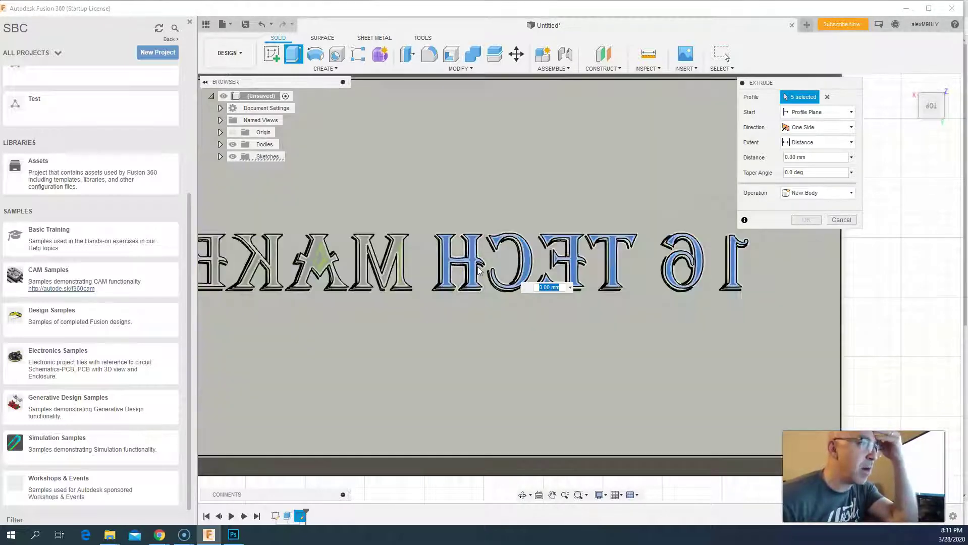
pyautogui.click(479, 267)
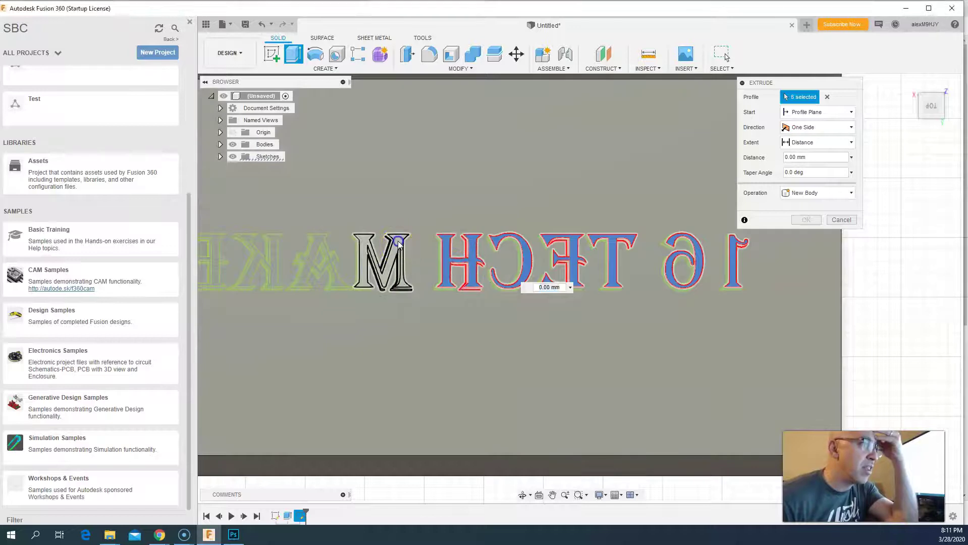
pyautogui.click(399, 249)
# Step: Zoom in and refine the selection so every stroke piece of the M is included
pyautogui.scroll(3, 391, 252)
pyautogui.scroll(3, 388, 255)
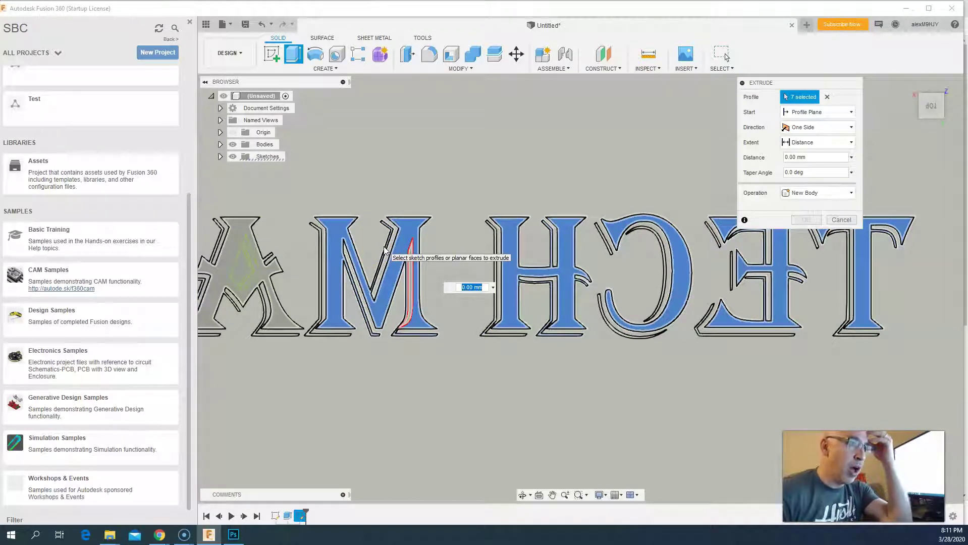
pyautogui.click(552, 243)
pyautogui.click(408, 227)
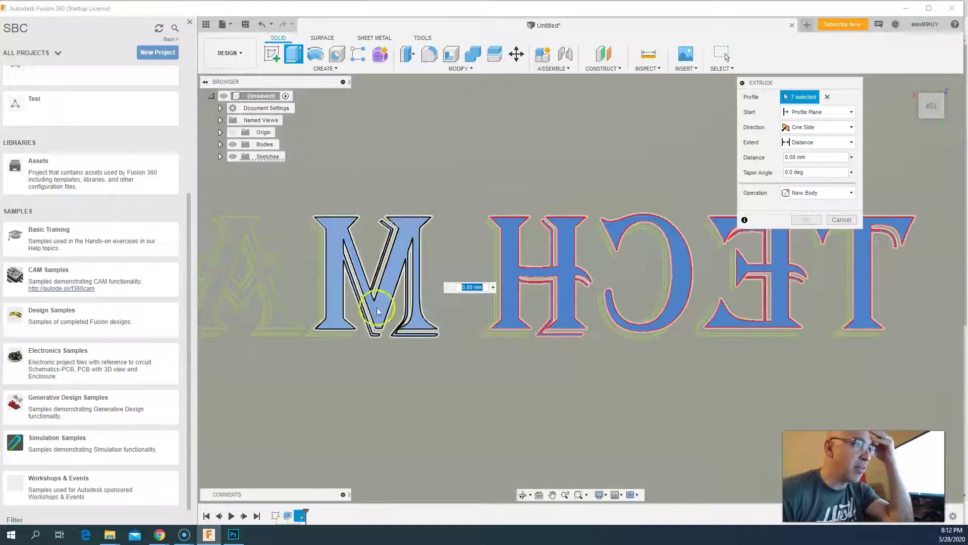
pyautogui.click(335, 318)
pyautogui.click(330, 223)
pyautogui.click(574, 237)
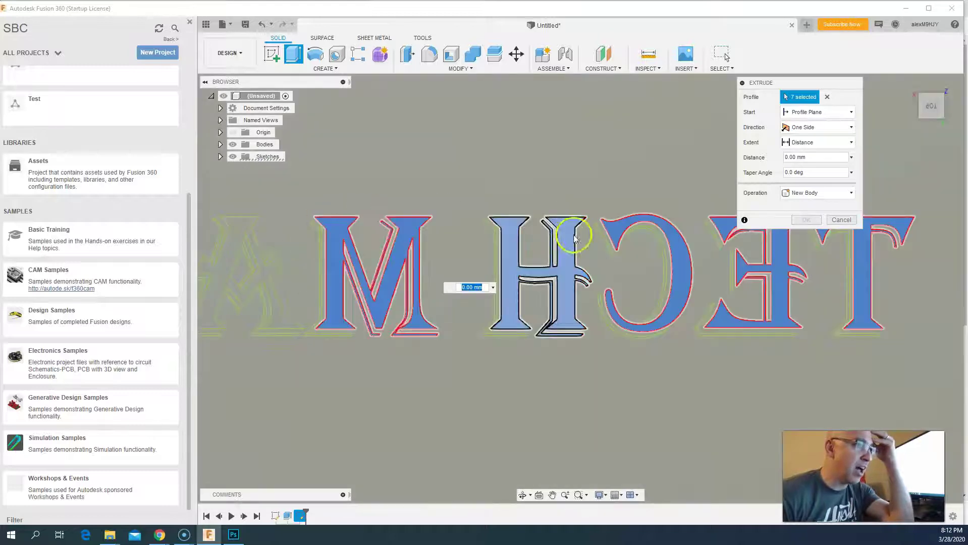
pyautogui.click(372, 313)
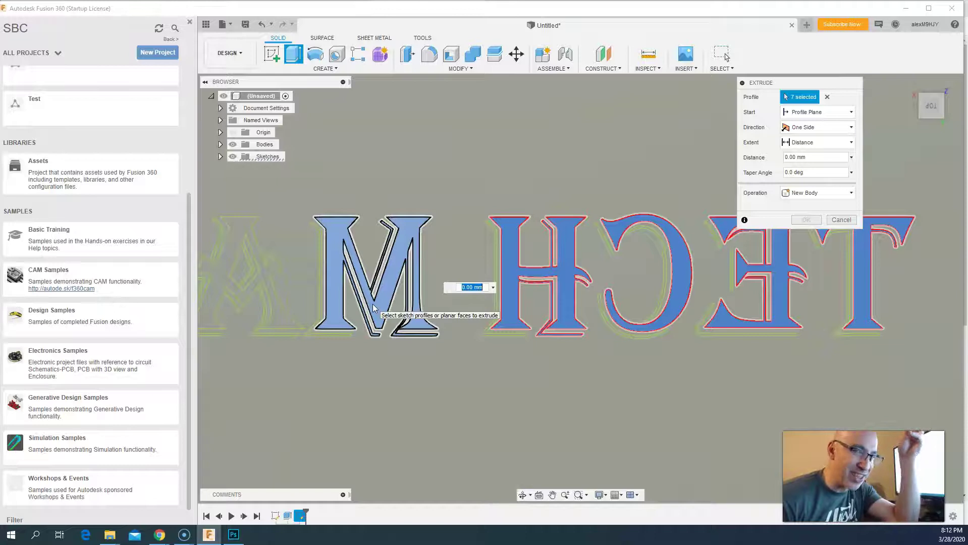
pyautogui.click(377, 358)
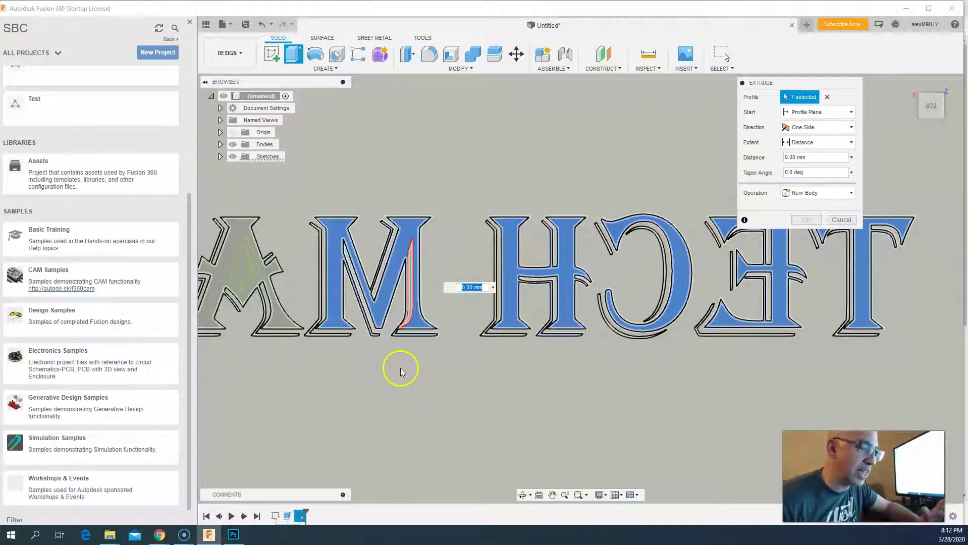
# Step: Pan along the text and add the A, K, E, R, S and P letter profiles
pyautogui.moveTo(400, 368); pyautogui.dragTo(814, 393, button='middle')
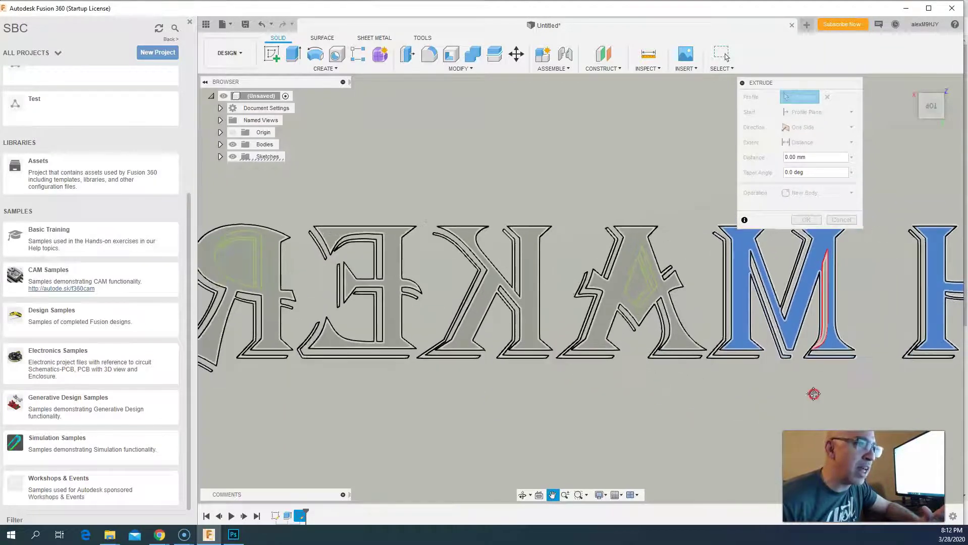
pyautogui.click(632, 243)
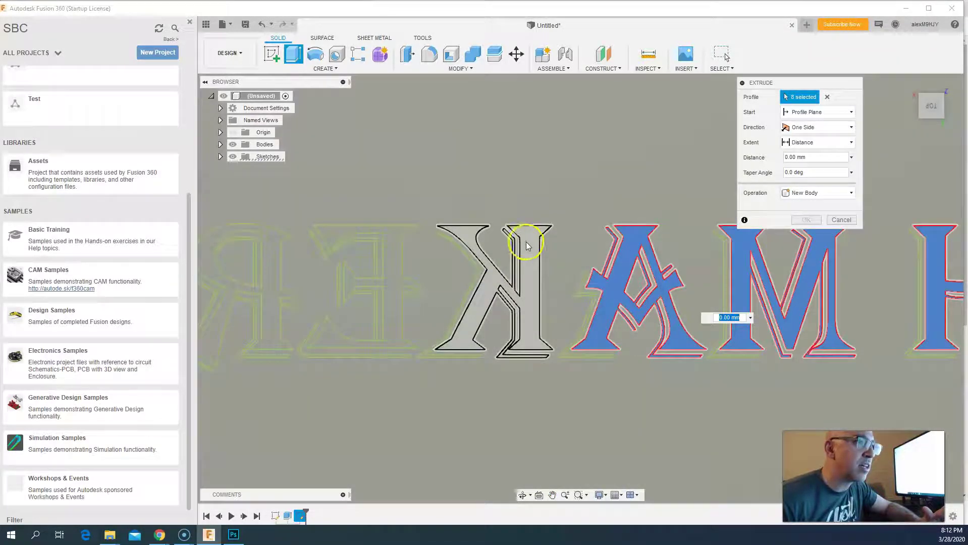
pyautogui.click(525, 241)
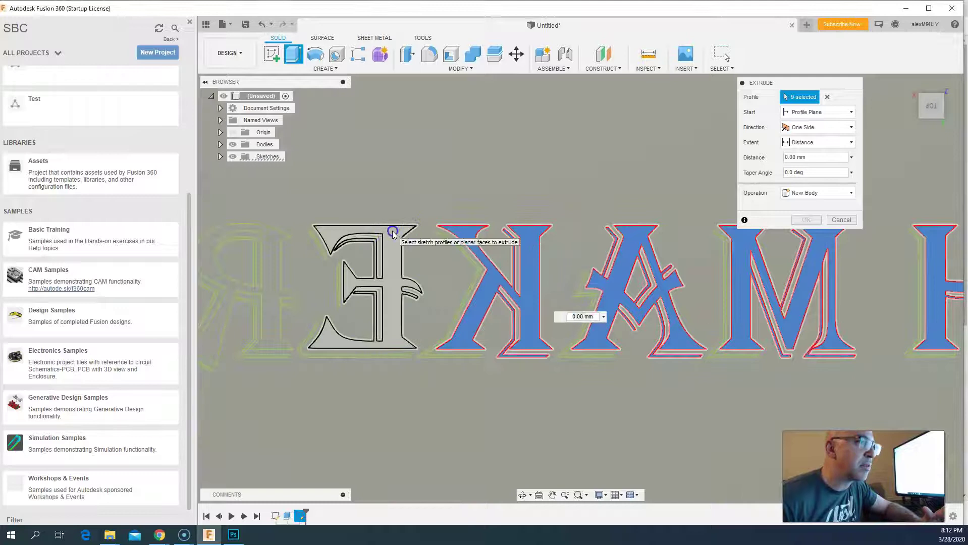
pyautogui.click(393, 235)
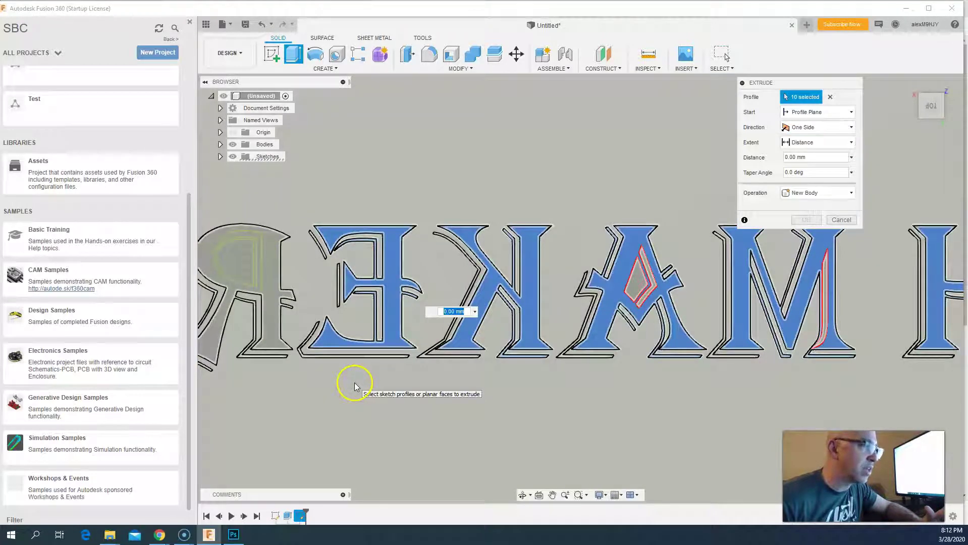
pyautogui.moveTo(354, 383); pyautogui.dragTo(661, 400, button='middle')
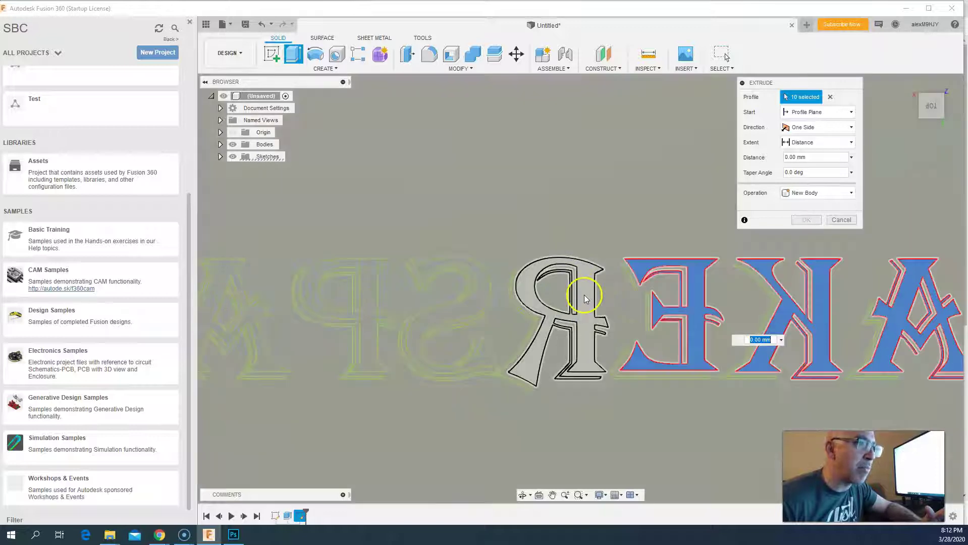
pyautogui.click(586, 298)
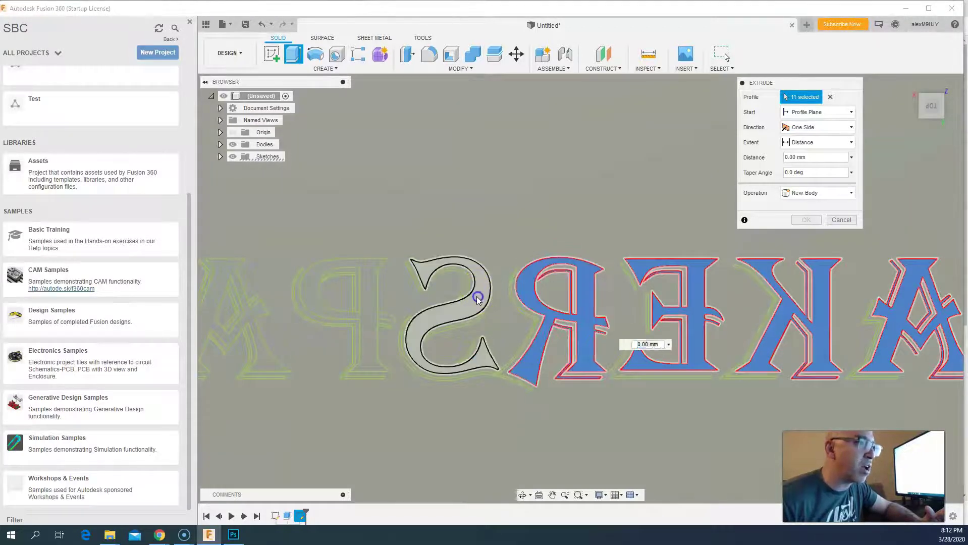
pyautogui.click(478, 300)
pyautogui.click(384, 279)
# Step: Add the A, C, final E and one last region, bringing Profile to 16 selected
pyautogui.moveTo(325, 218); pyautogui.dragTo(609, 218, button='middle')
pyautogui.click(533, 277)
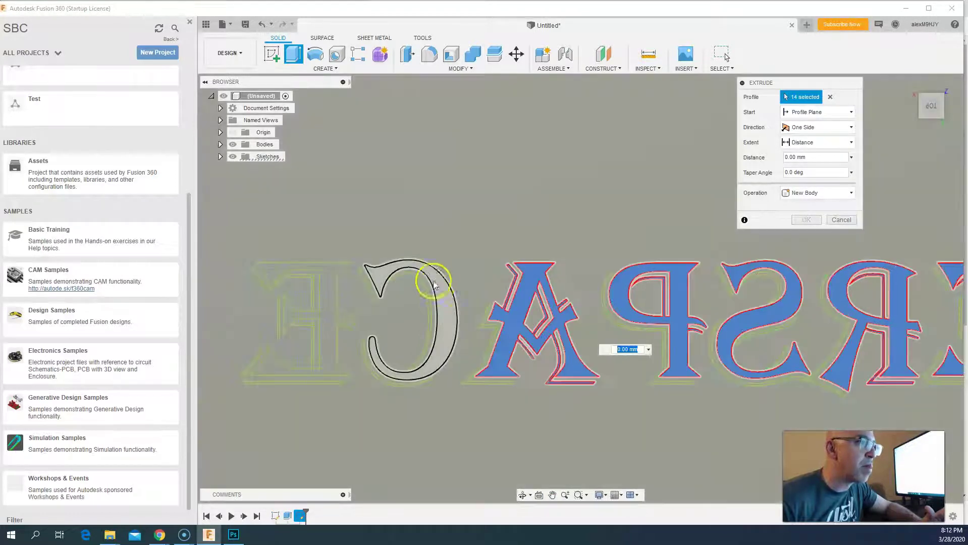
pyautogui.click(433, 277)
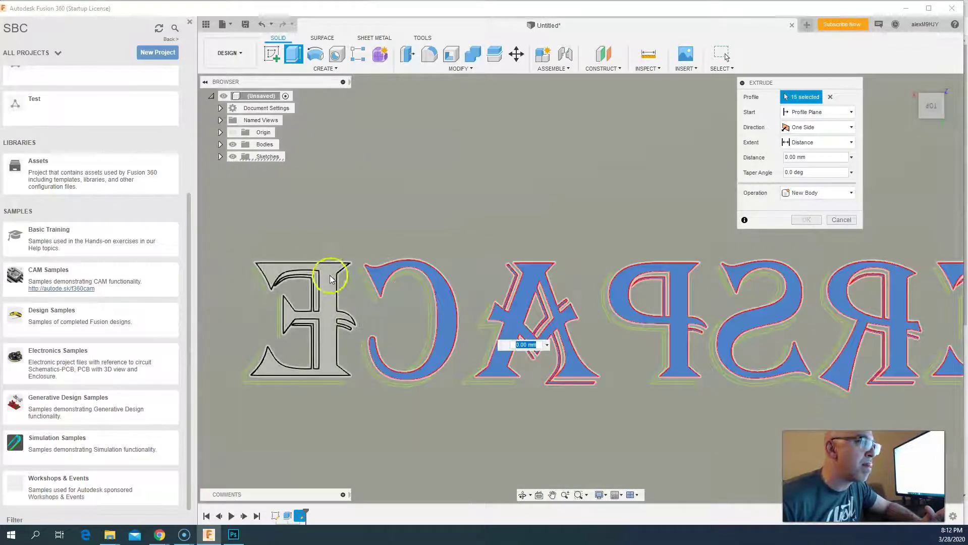
pyautogui.click(331, 280)
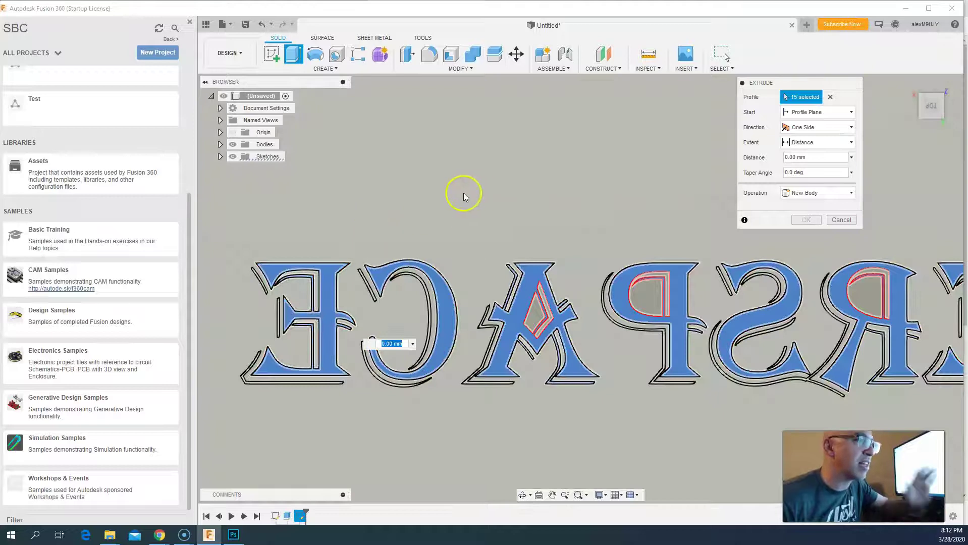
pyautogui.click(467, 194)
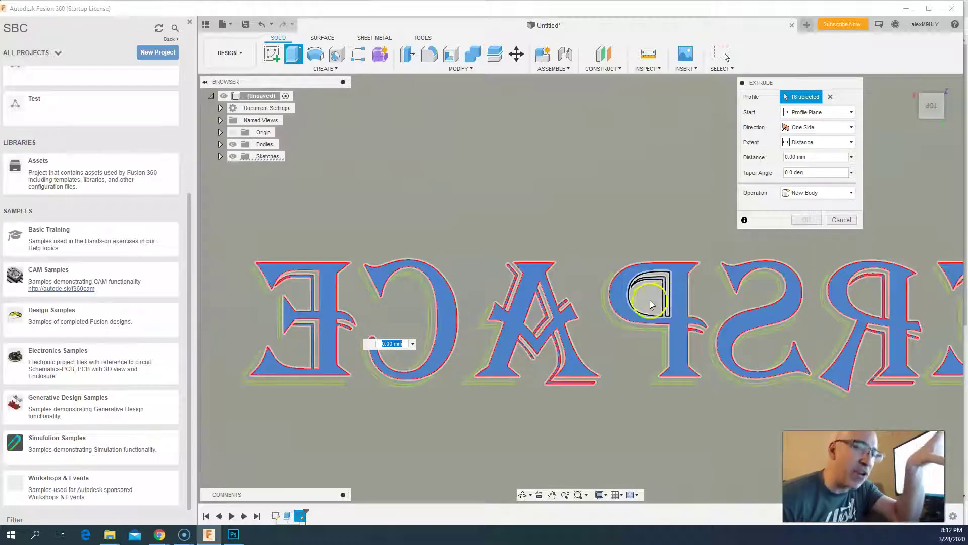
pyautogui.scroll(-6, 650, 305)
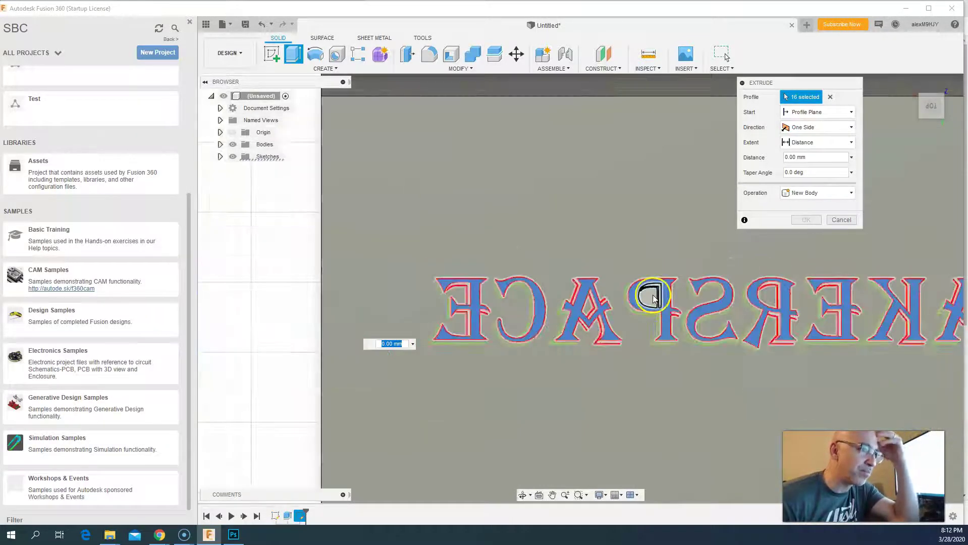
pyautogui.scroll(-1, 680, 304)
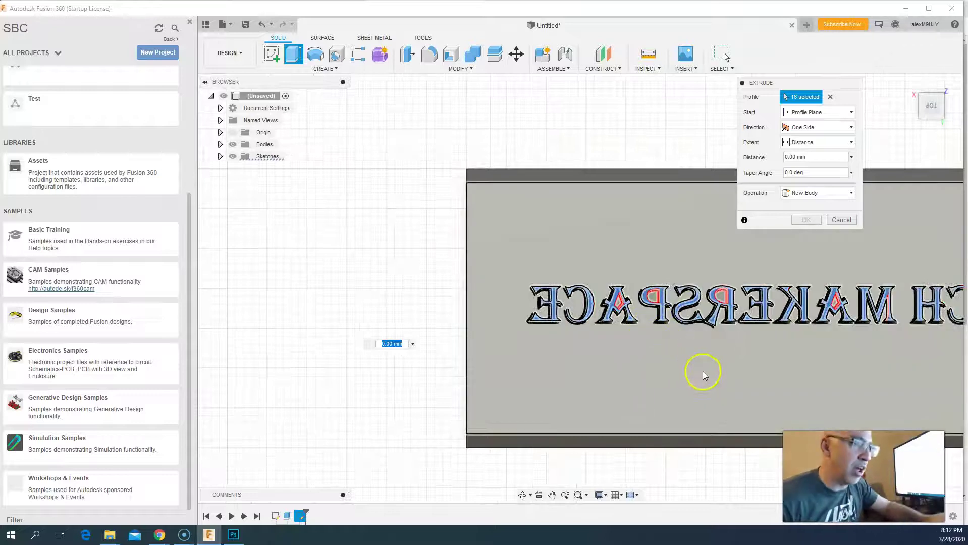
# Step: Extrude the 16 letter profiles 2 mm, check them from the side, and sketch on the plate face
pyautogui.keyDown('shift'); pyautogui.moveTo(710, 362); pyautogui.dragTo(742, 339, button='middle'); pyautogui.keyUp('shift')
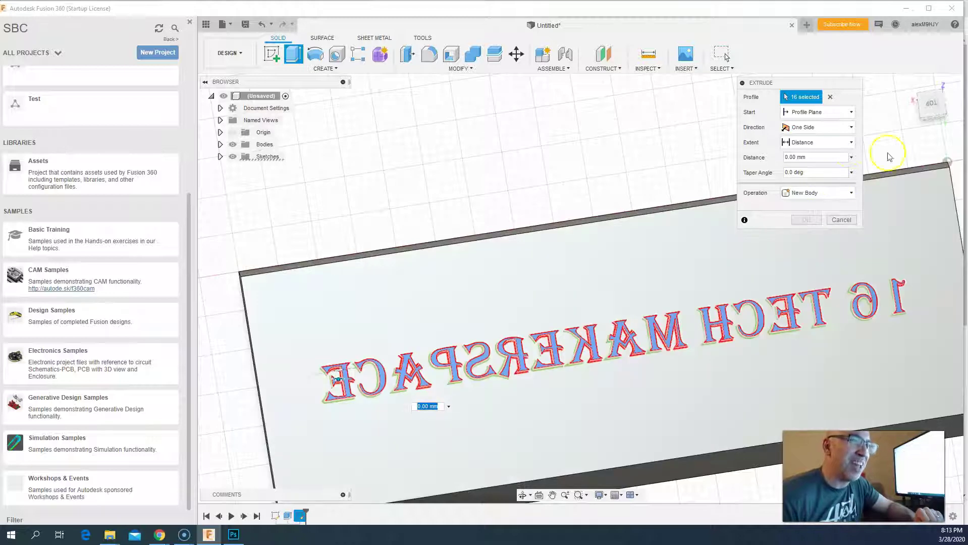
pyautogui.click(790, 158)
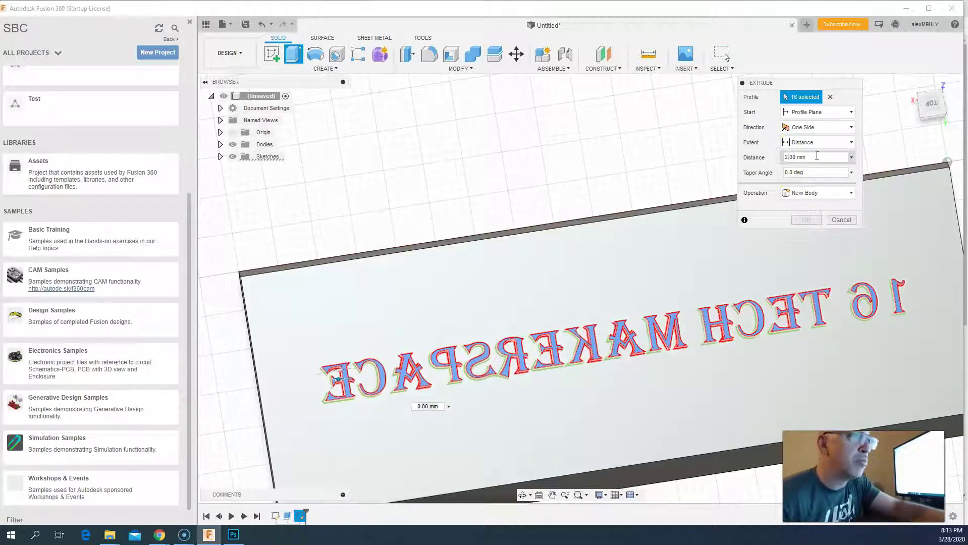
pyautogui.click(838, 175)
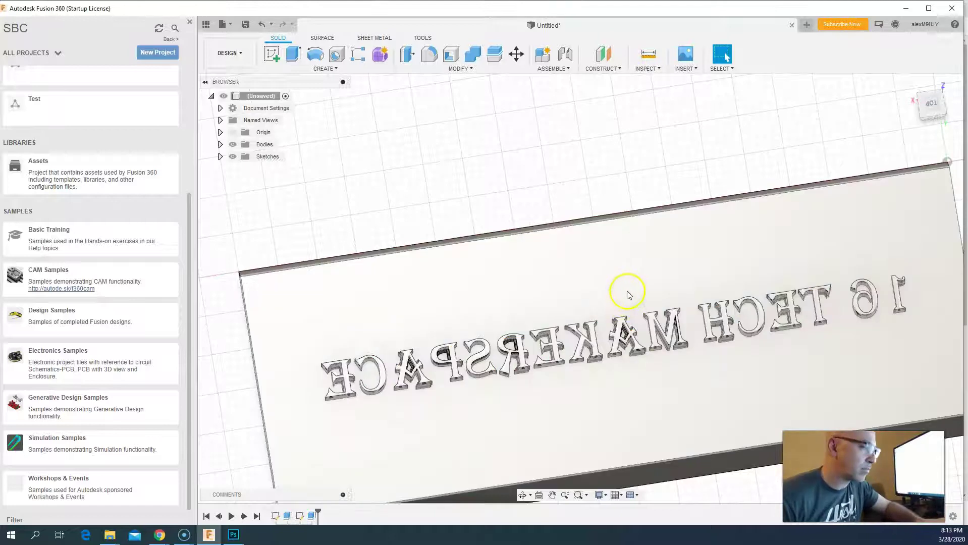
pyautogui.moveTo(628, 295)
pyautogui.keyDown('shift'); pyautogui.mouseDown(button='middle')
pyautogui.moveTo(635, 229)
pyautogui.moveTo(657, 222)
pyautogui.moveTo(625, 249)
pyautogui.moveTo(624, 298)
pyautogui.mouseUp(button='middle'); pyautogui.keyUp('shift')
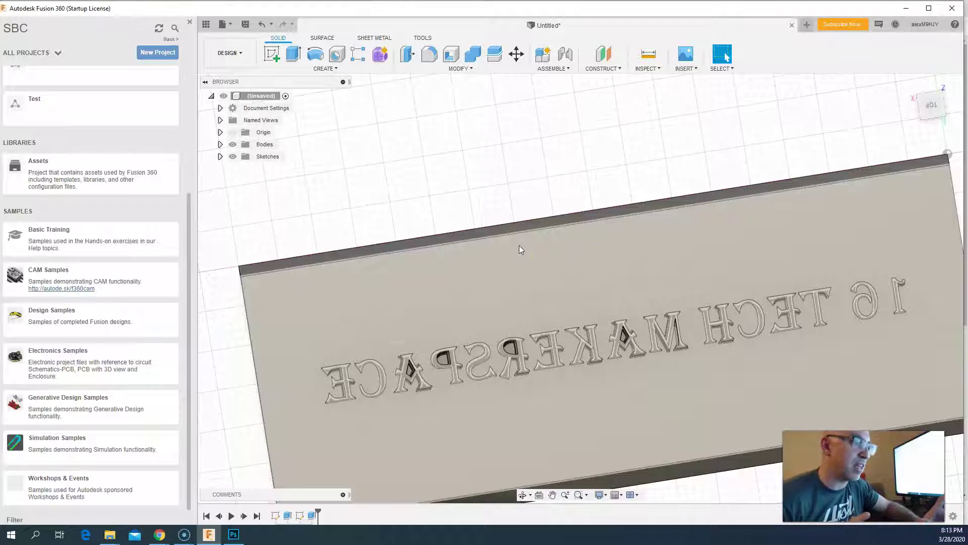
pyautogui.click(519, 247)
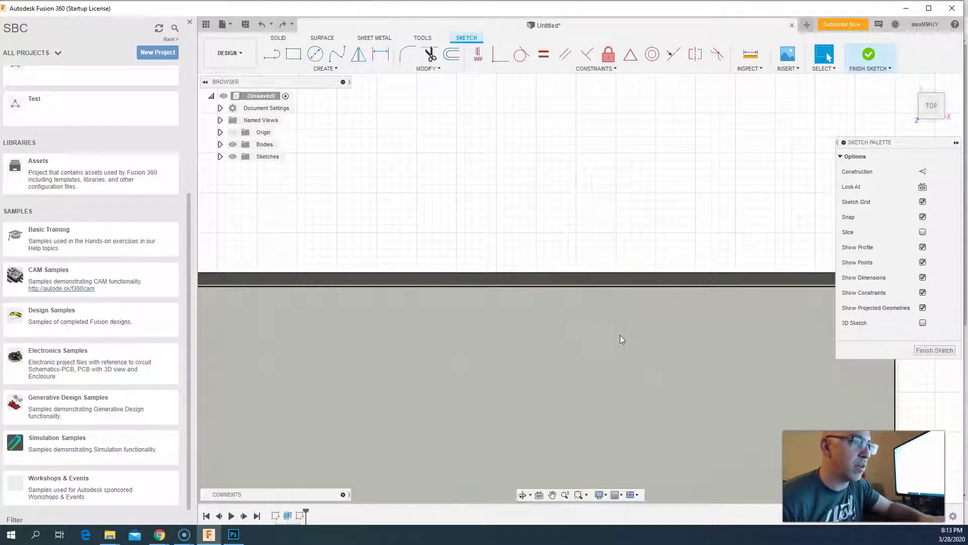
# Step: Launch the Text tool through the S search ('stext') and place its start point on the plate
pyautogui.scroll(-3, 651, 292)
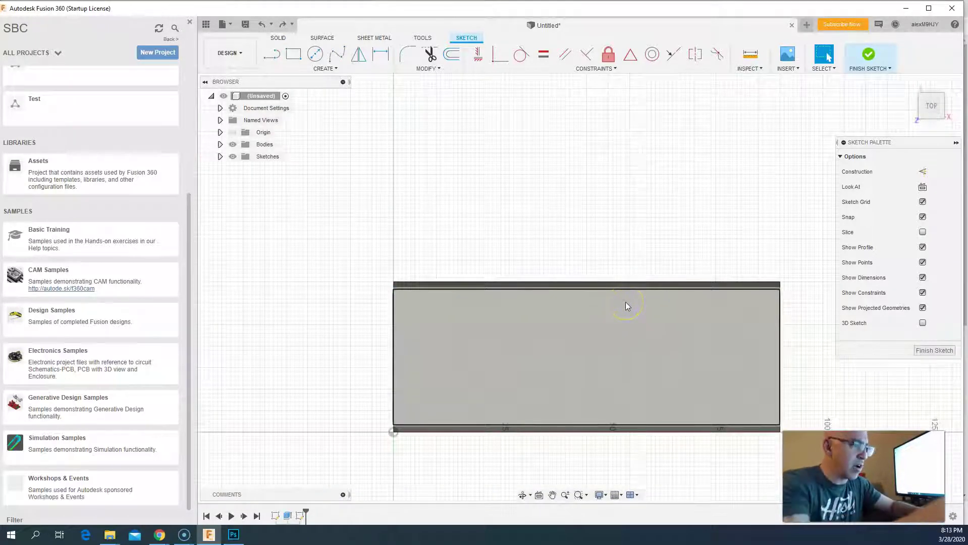
pyautogui.write('s')
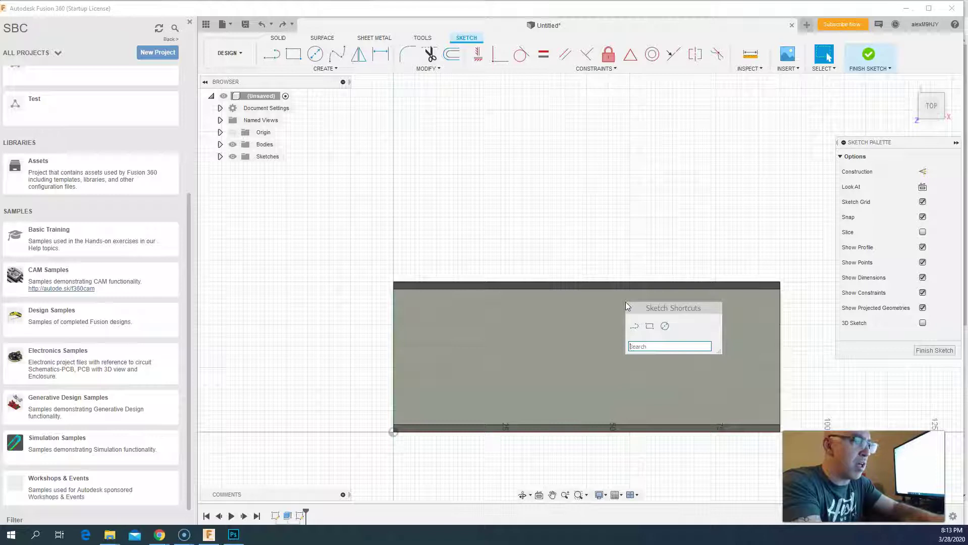
pyautogui.write('text')
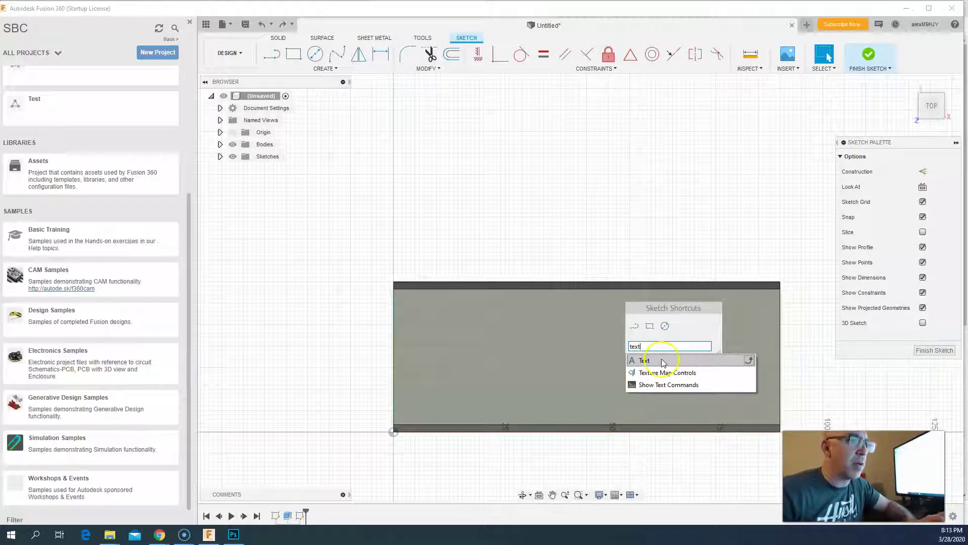
pyautogui.click(656, 361)
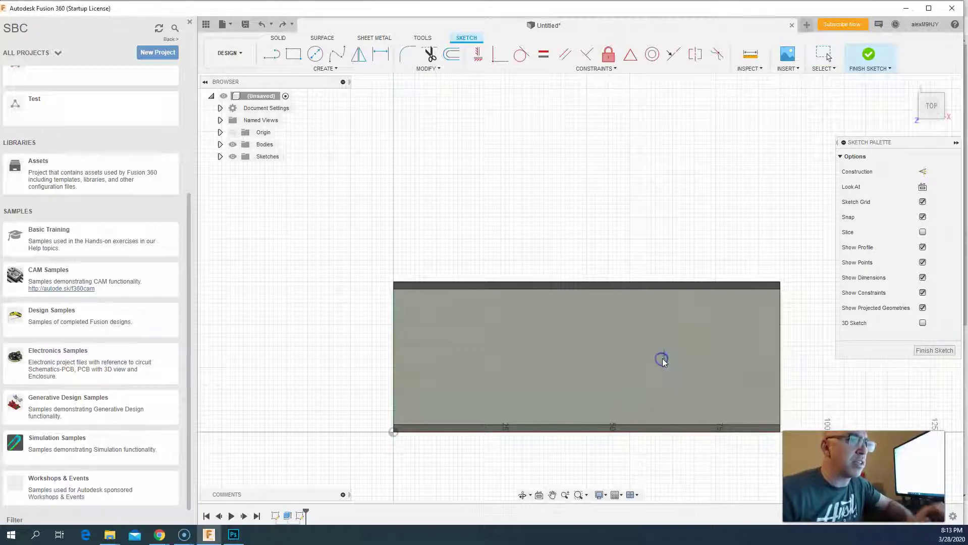
pyautogui.click(430, 312)
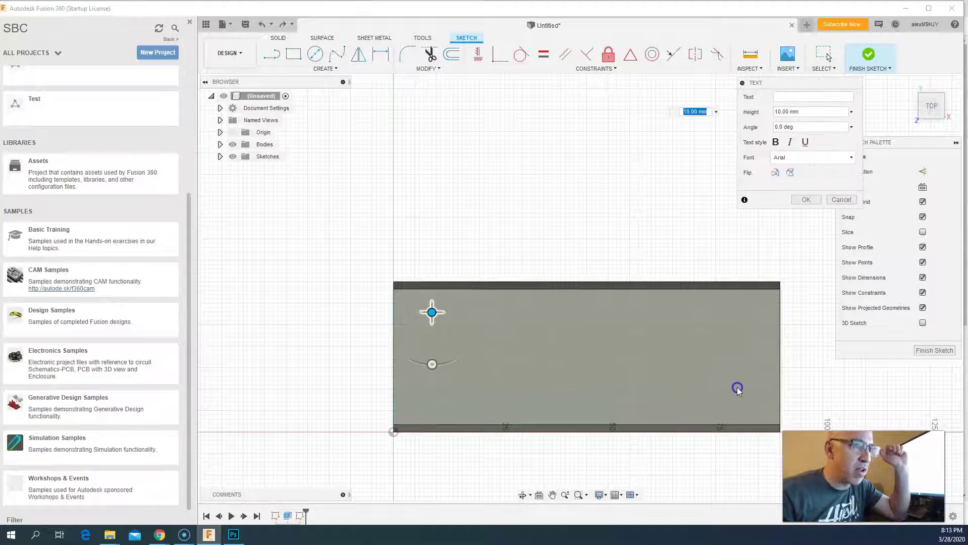
# Step: Enter '16 Tech Makerspace' in Algerian font, flip it horizontally and confirm
pyautogui.click(815, 97)
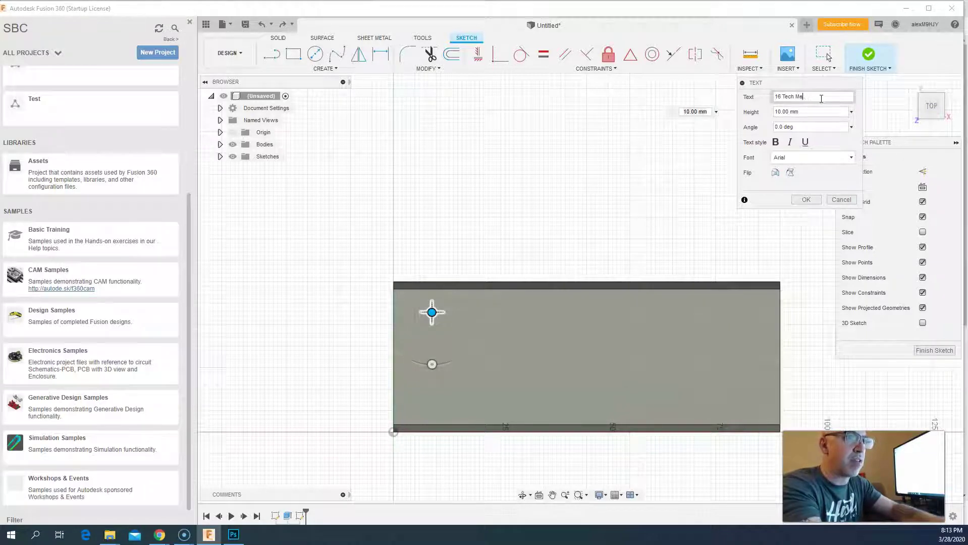
pyautogui.write('16 Tech Makerspace')
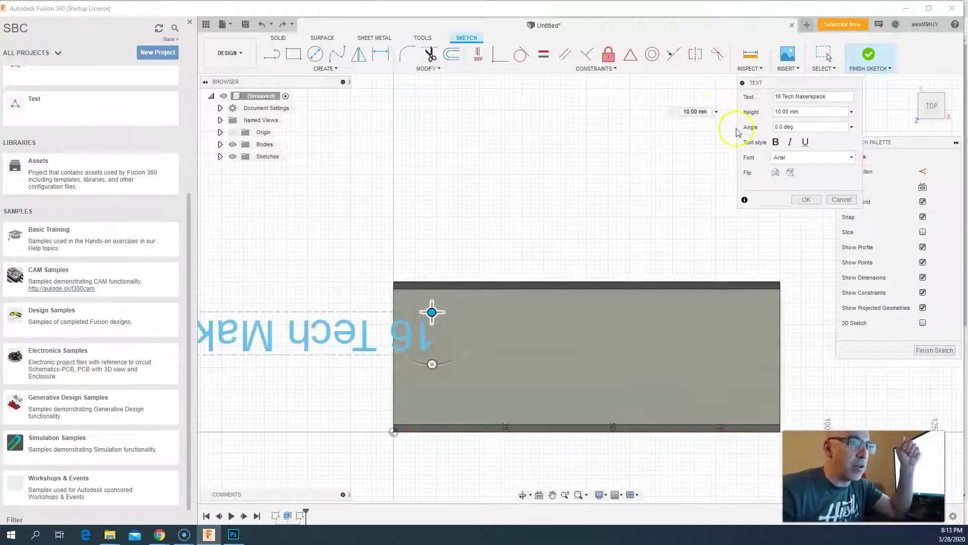
pyautogui.click(850, 160)
pyautogui.scroll(3, 819, 188)
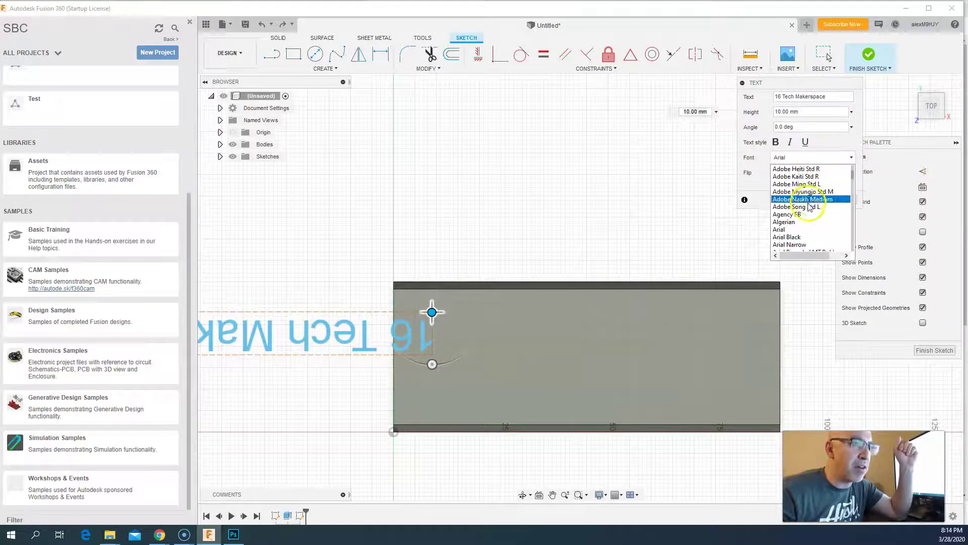
pyautogui.click(802, 224)
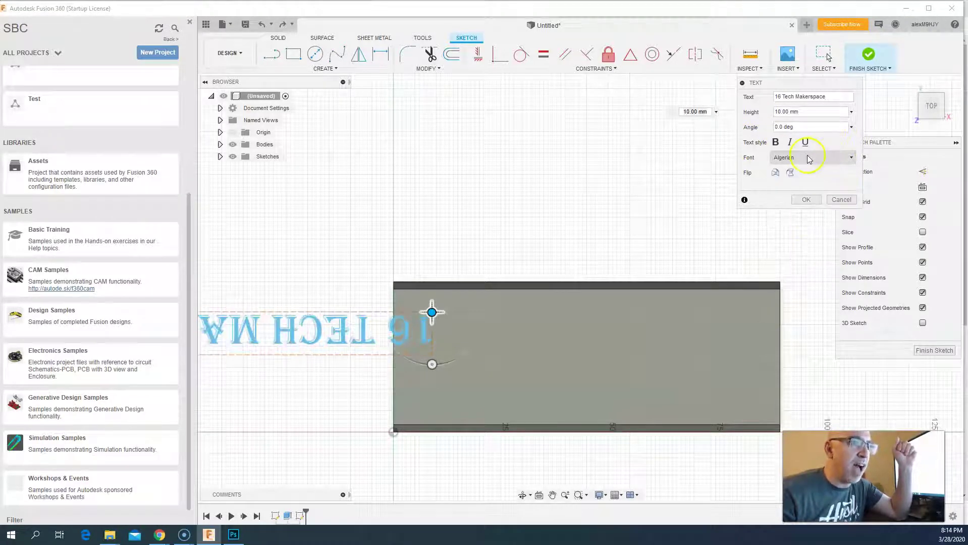
pyautogui.click(776, 173)
pyautogui.click(806, 201)
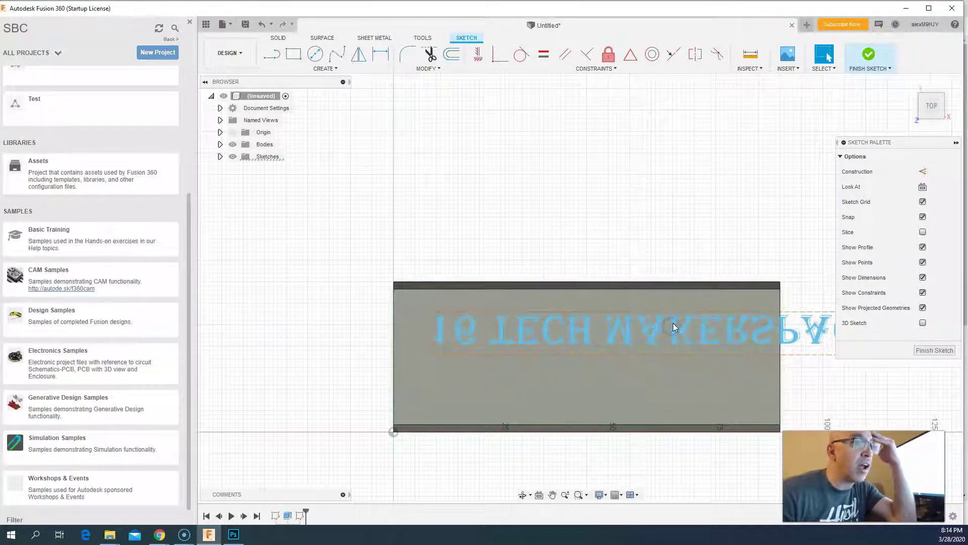
# Step: Reopen the text in Edit Text and drag its origin to the plate's left edge
pyautogui.click(956, 143)
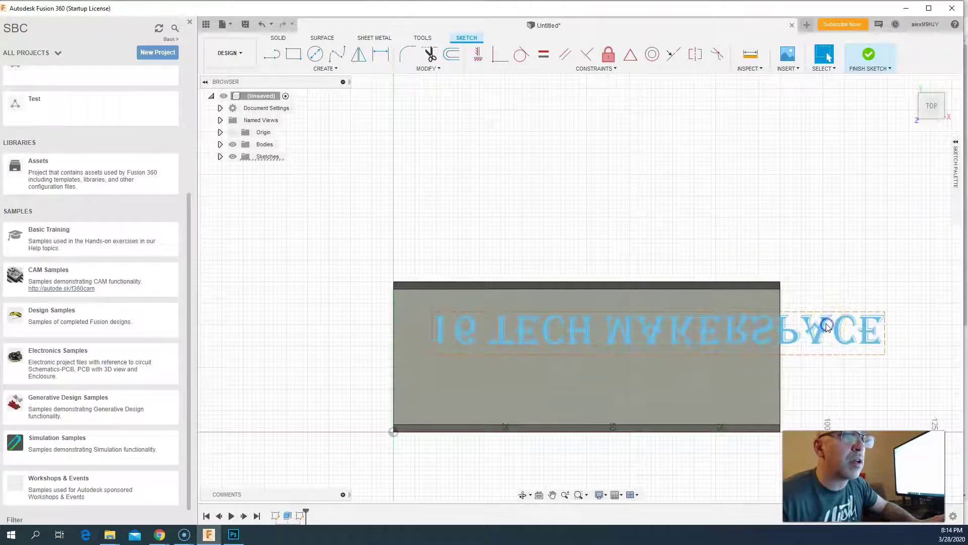
pyautogui.doubleClick(826, 327)
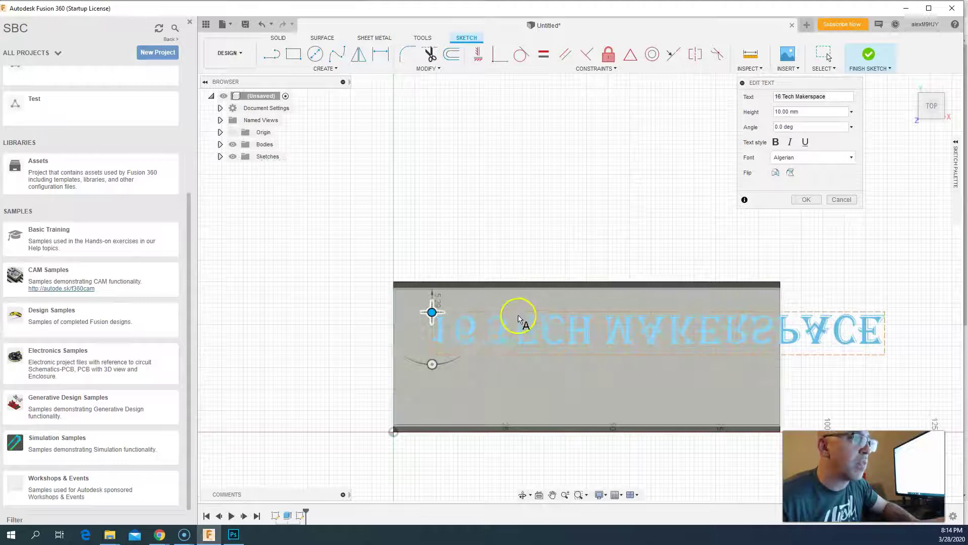
pyautogui.moveTo(432, 313); pyautogui.dragTo(391, 326)
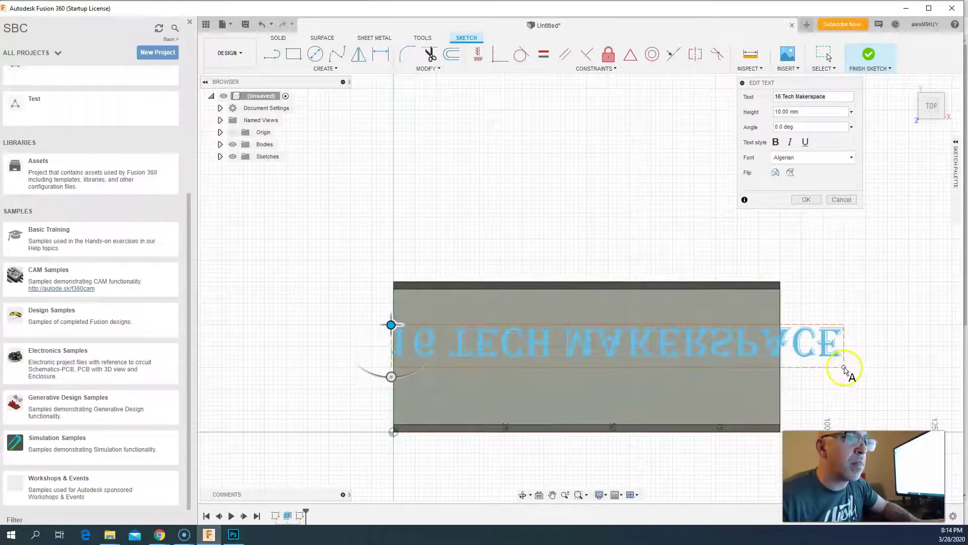
pyautogui.click(846, 370)
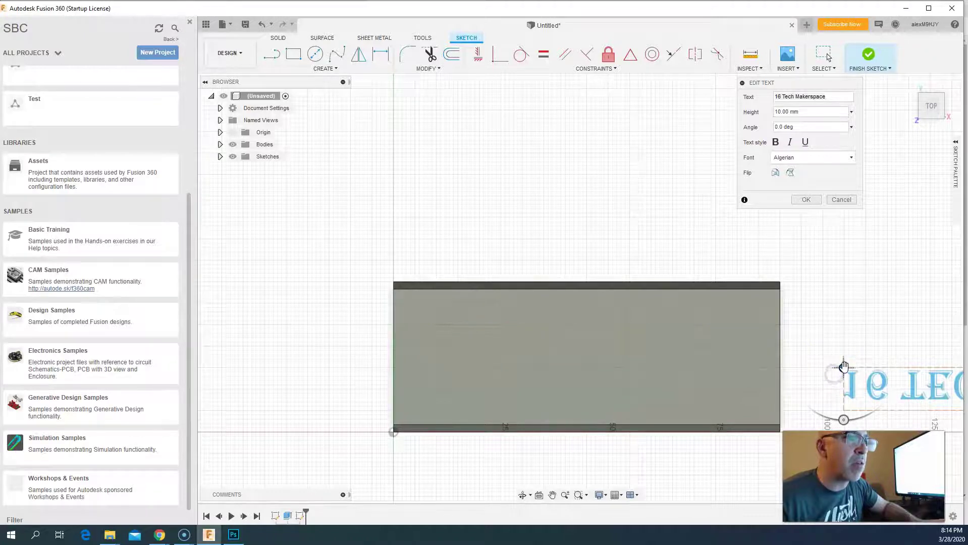
pyautogui.moveTo(844, 367)
pyautogui.mouseDown()
pyautogui.moveTo(538, 282)
pyautogui.moveTo(406, 316)
pyautogui.mouseUp()
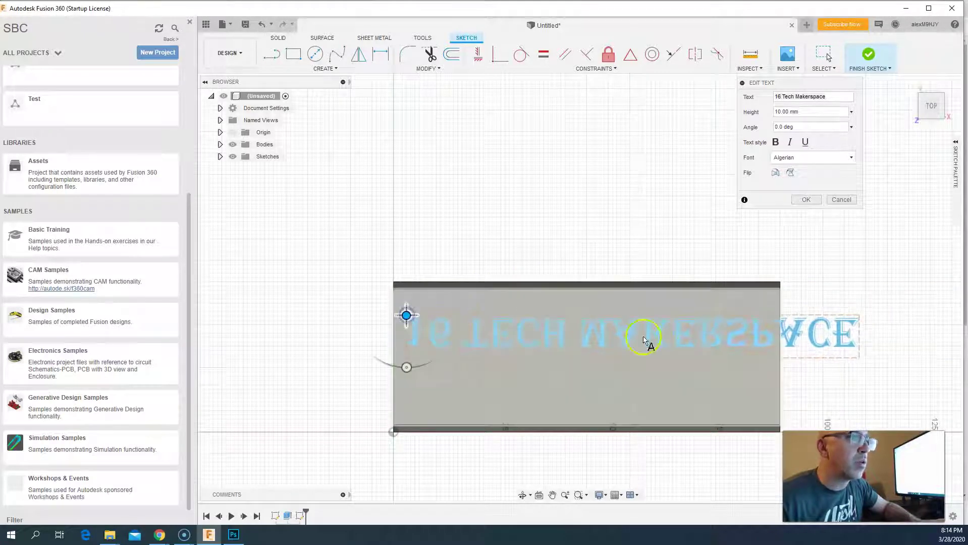
pyautogui.click(856, 357)
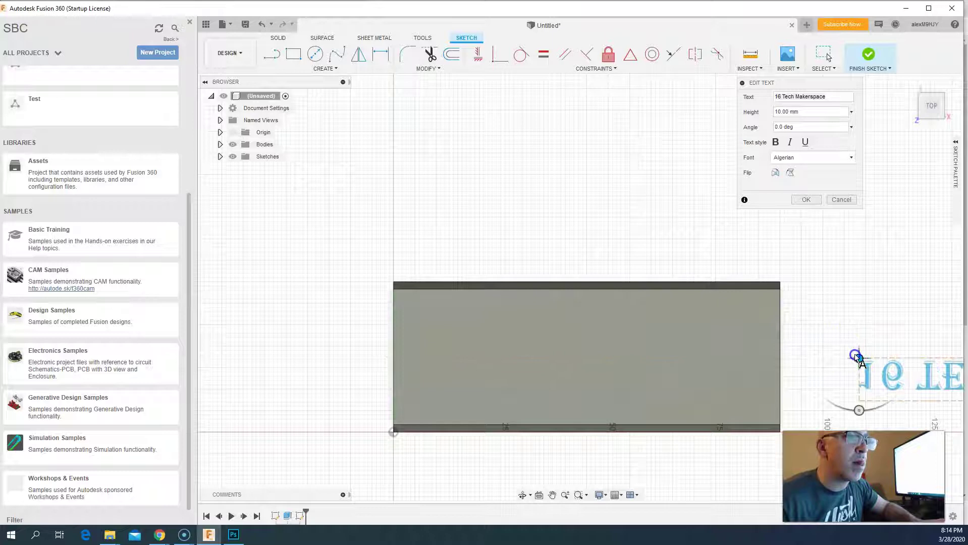
pyautogui.moveTo(856, 357)
pyautogui.mouseDown()
pyautogui.moveTo(502, 281)
pyautogui.moveTo(403, 309)
pyautogui.mouseUp()
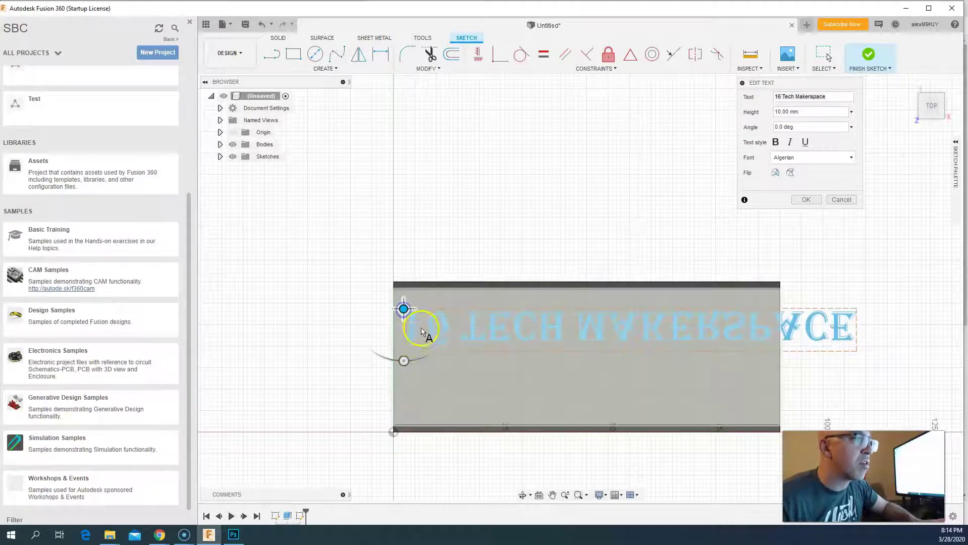
pyautogui.scroll(1, 410, 346)
pyautogui.scroll(-3, 410, 346)
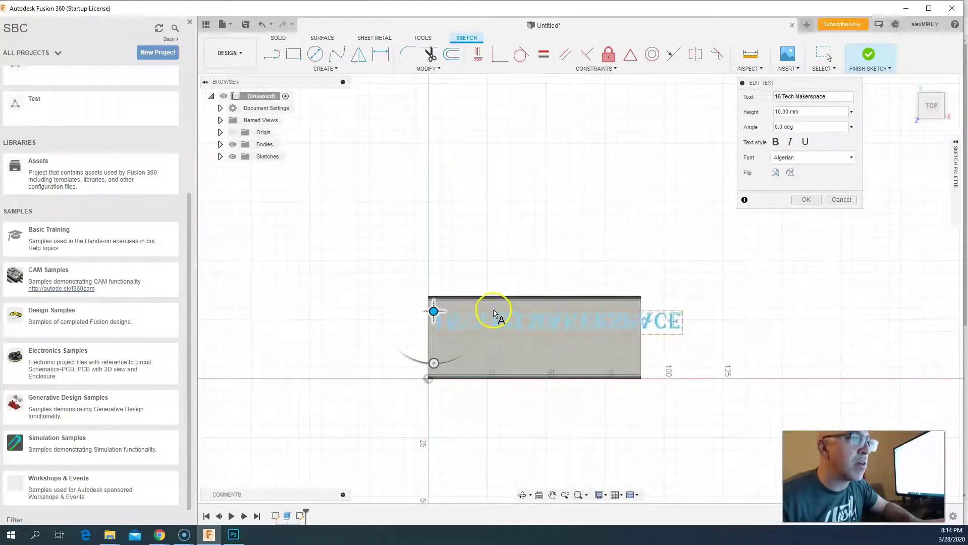
# Step: Discard the text edits and place a new text start near the plate's upper-left
pyautogui.click(842, 200)
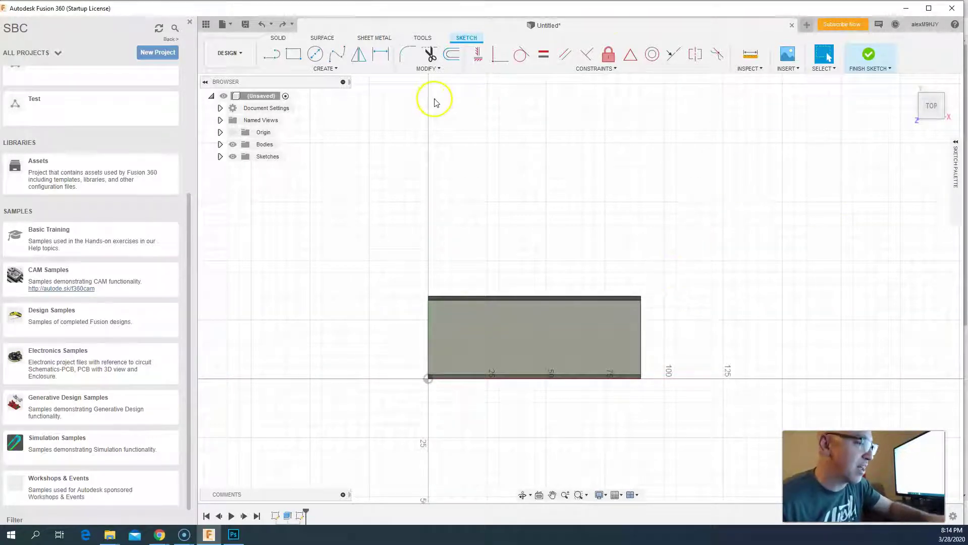
pyautogui.write('s')
pyautogui.write('text')
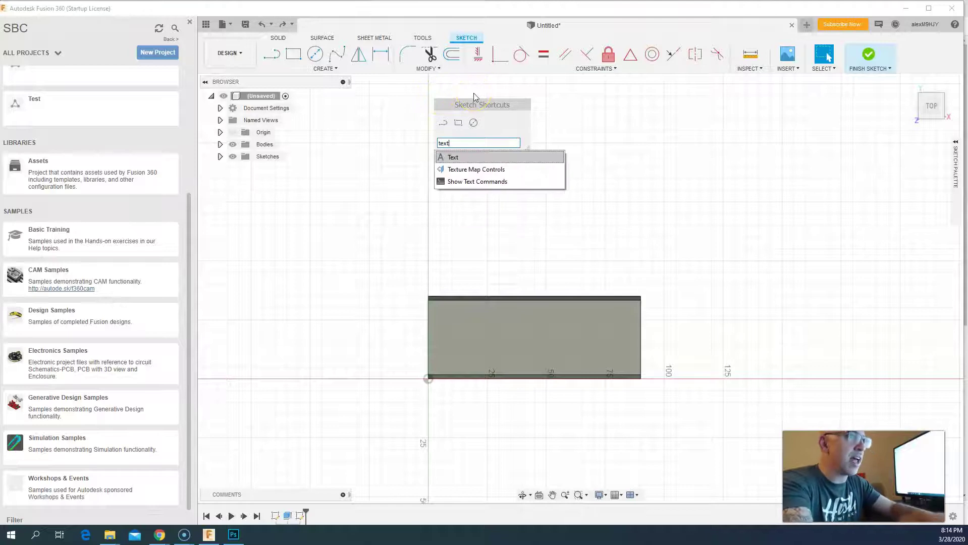
pyautogui.click(504, 157)
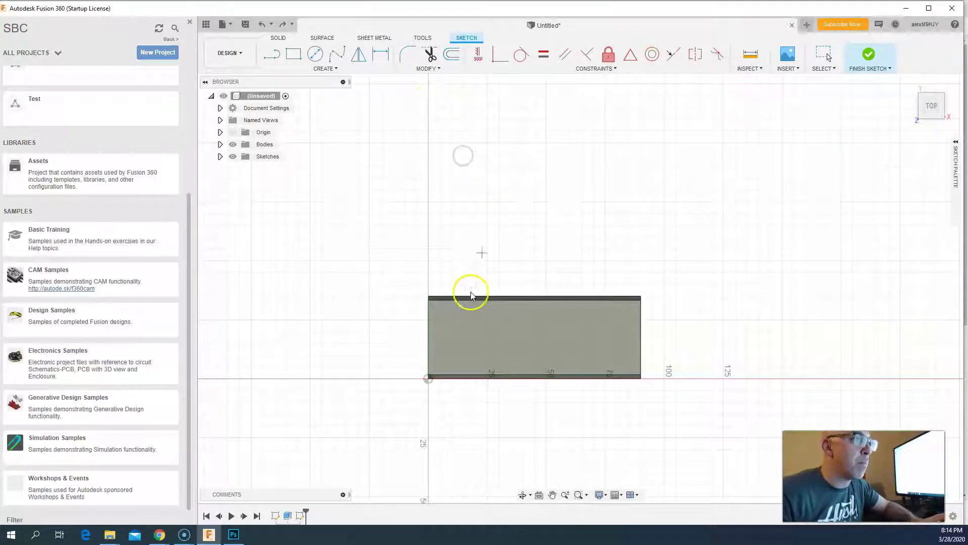
pyautogui.click(441, 314)
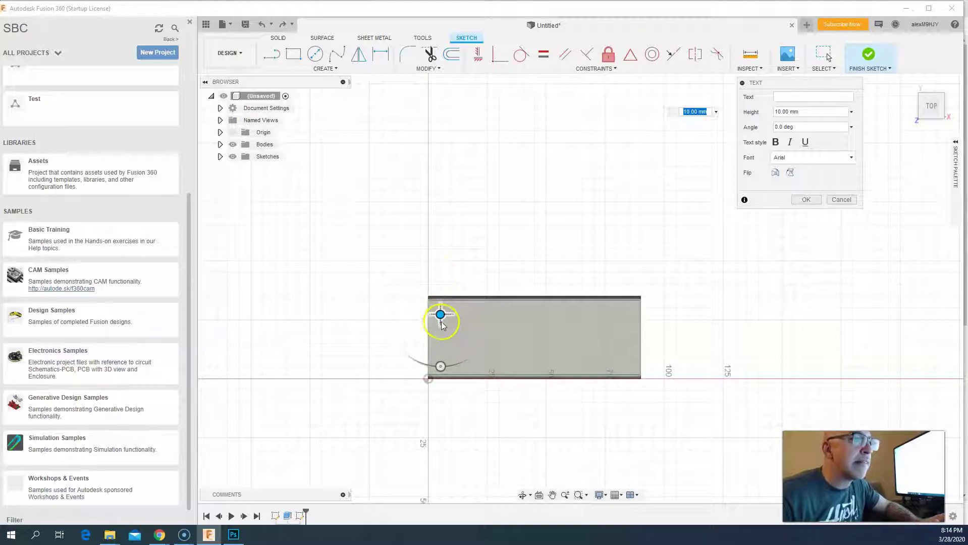
pyautogui.moveTo(443, 316); pyautogui.dragTo(453, 321)
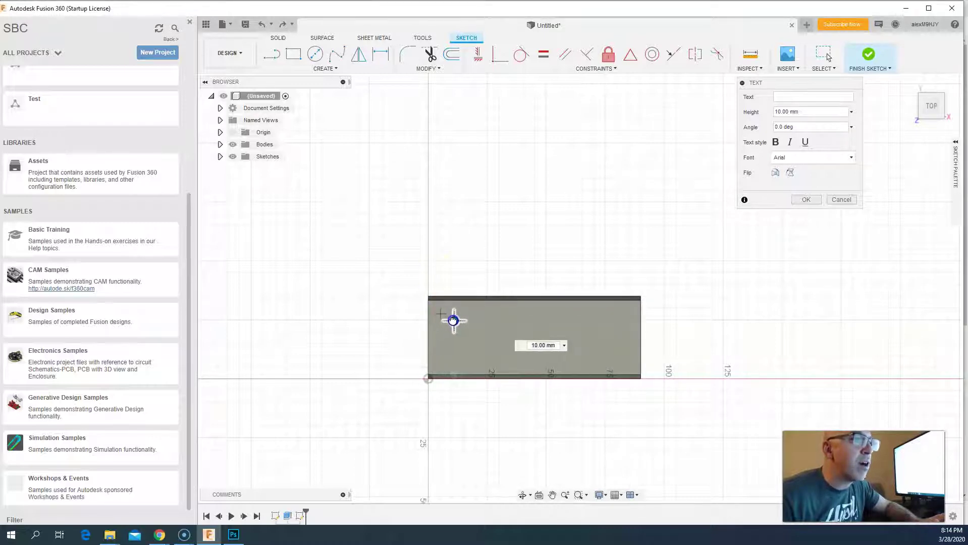
# Step: Try setting the text height and repositioning its start point on the canvas
pyautogui.click(540, 345)
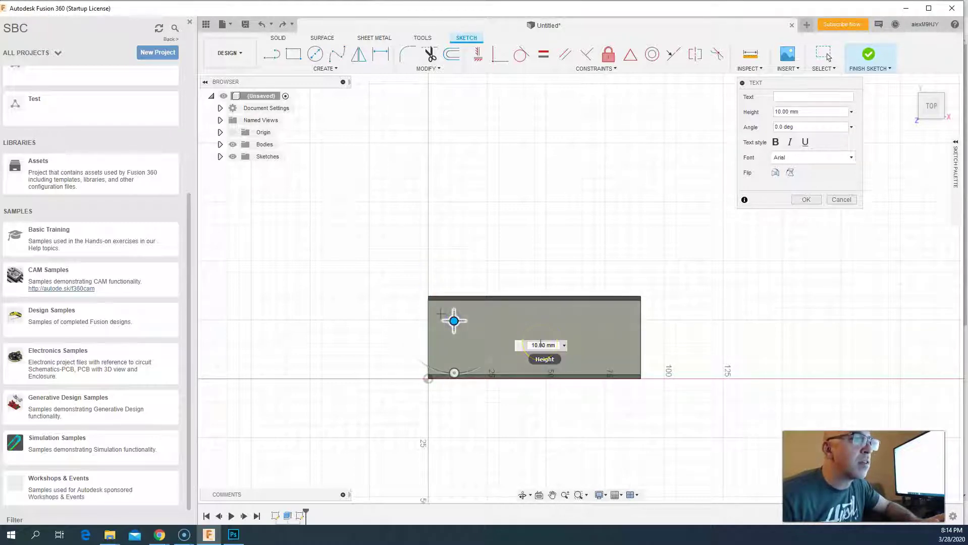
pyautogui.click(564, 346)
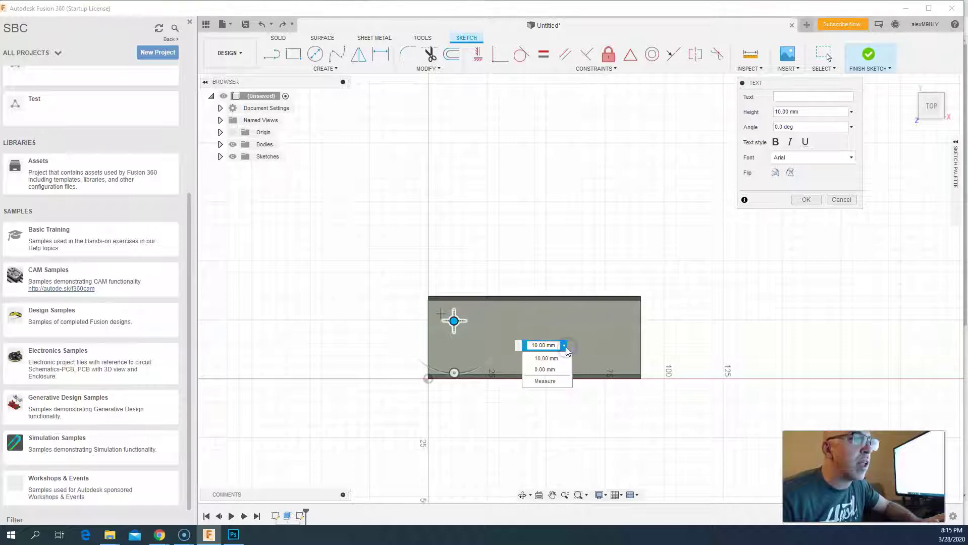
pyautogui.click(545, 381)
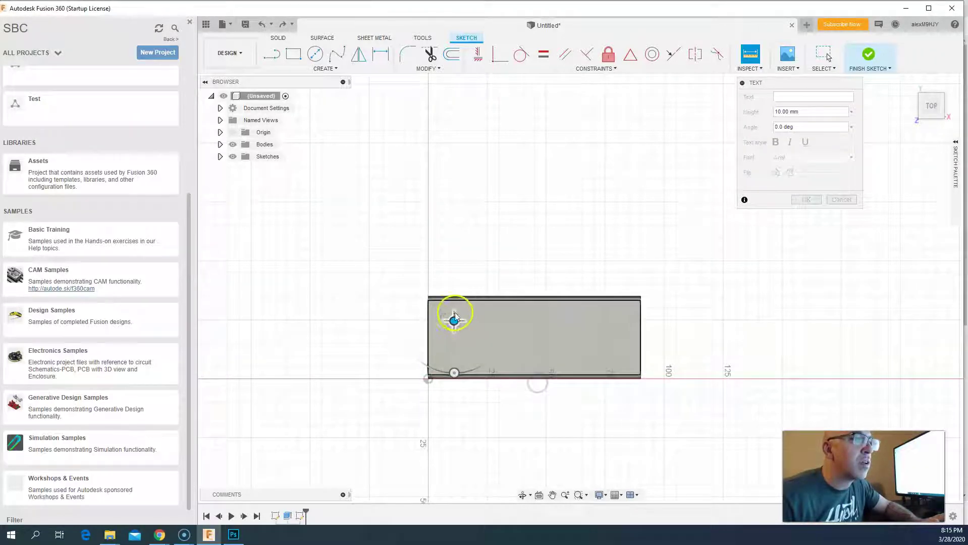
pyautogui.moveTo(456, 318)
pyautogui.mouseDown()
pyautogui.moveTo(488, 339)
pyautogui.moveTo(443, 303)
pyautogui.moveTo(464, 316)
pyautogui.mouseUp()
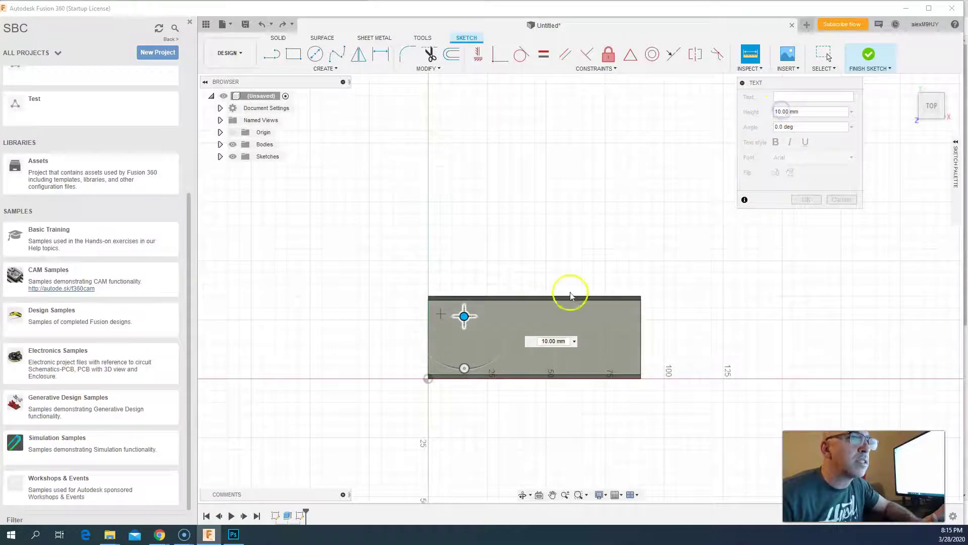
pyautogui.click(544, 343)
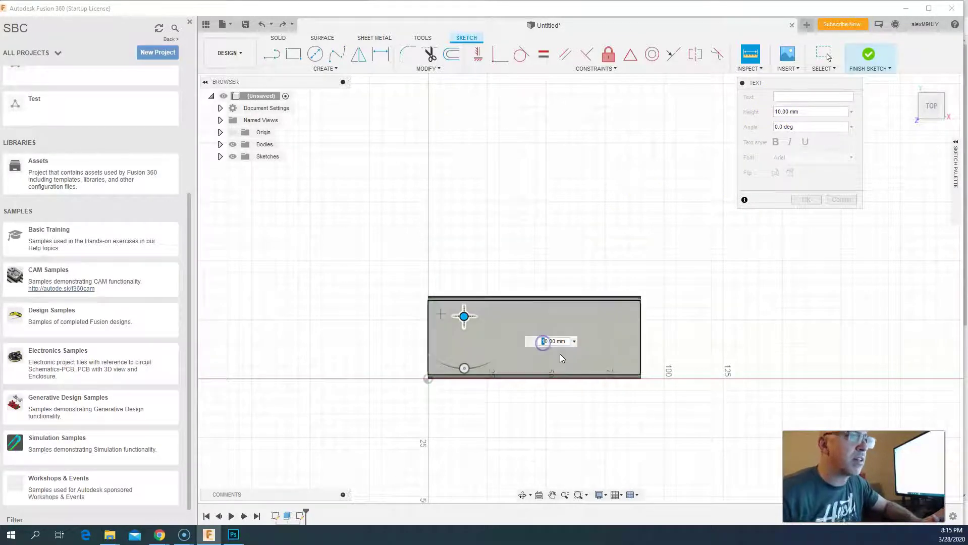
# Step: Cancel the text command, clear the rectangle selection, and restart the Text tool
pyautogui.press('Escape')
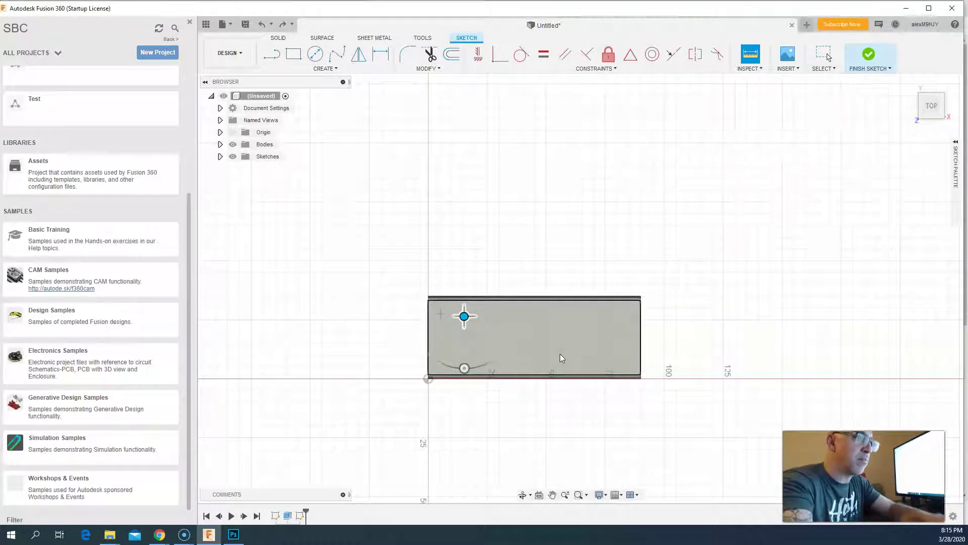
pyautogui.click(464, 319)
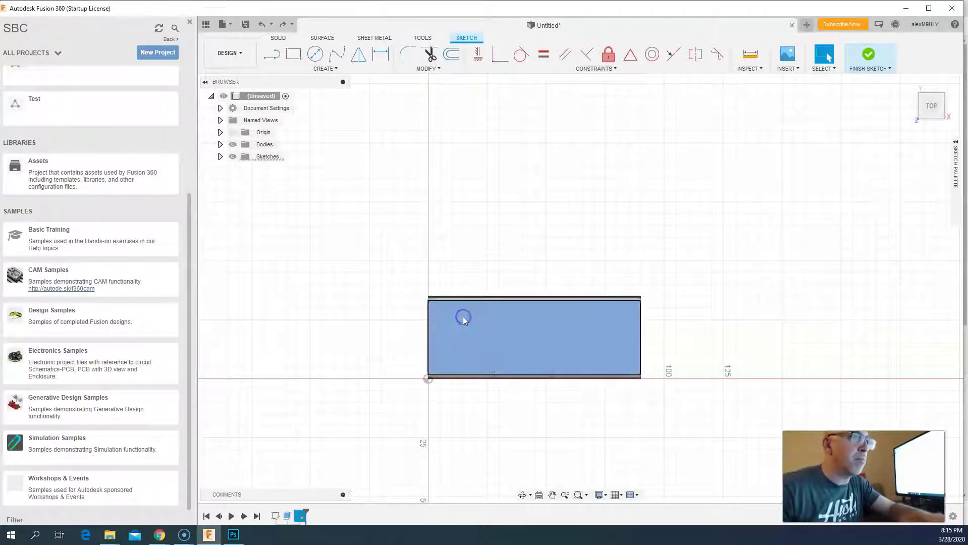
pyautogui.click(731, 180)
pyautogui.write('s')
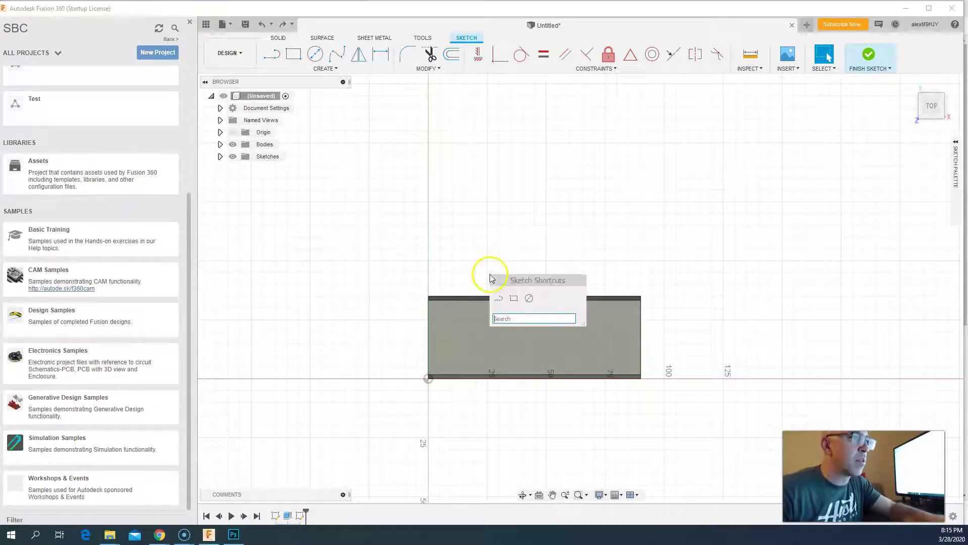
pyautogui.write('text')
pyautogui.click(546, 334)
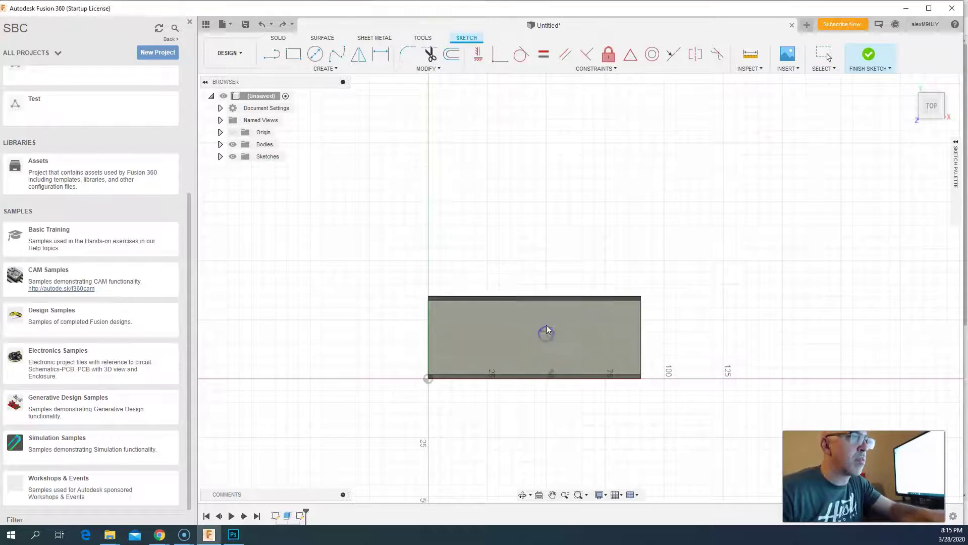
# Step: Place the text start at the plate's upper-left with a 7 mm height
pyautogui.click(438, 310)
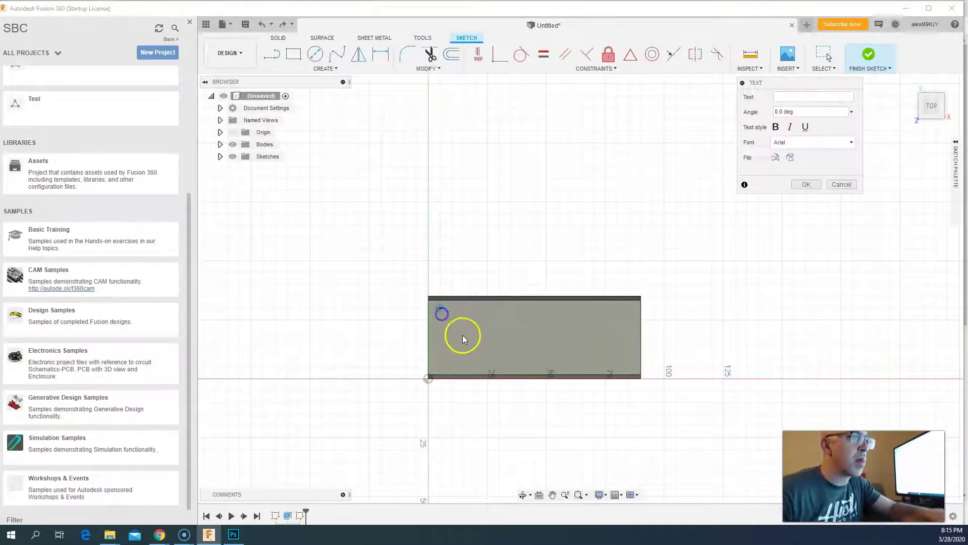
pyautogui.click(852, 112)
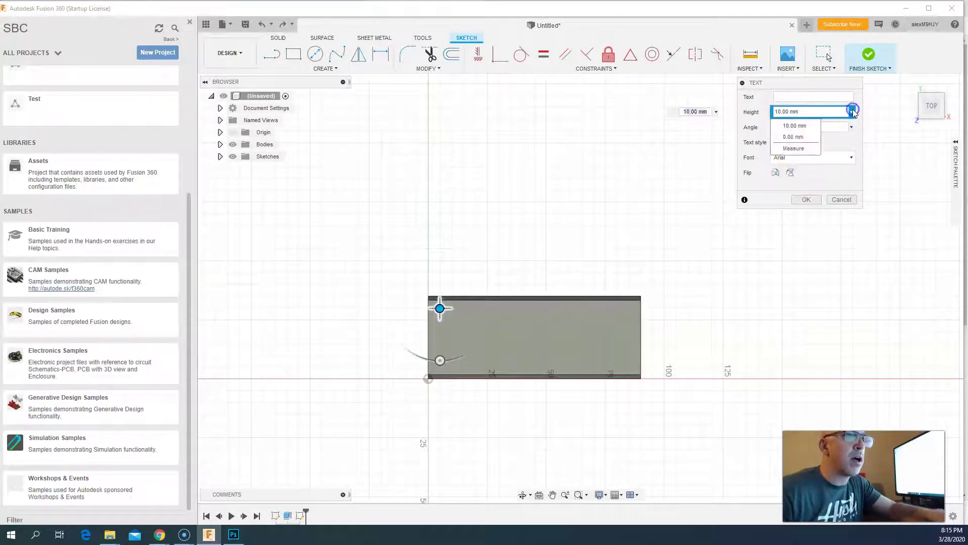
pyautogui.click(793, 123)
pyautogui.doubleClick(778, 111)
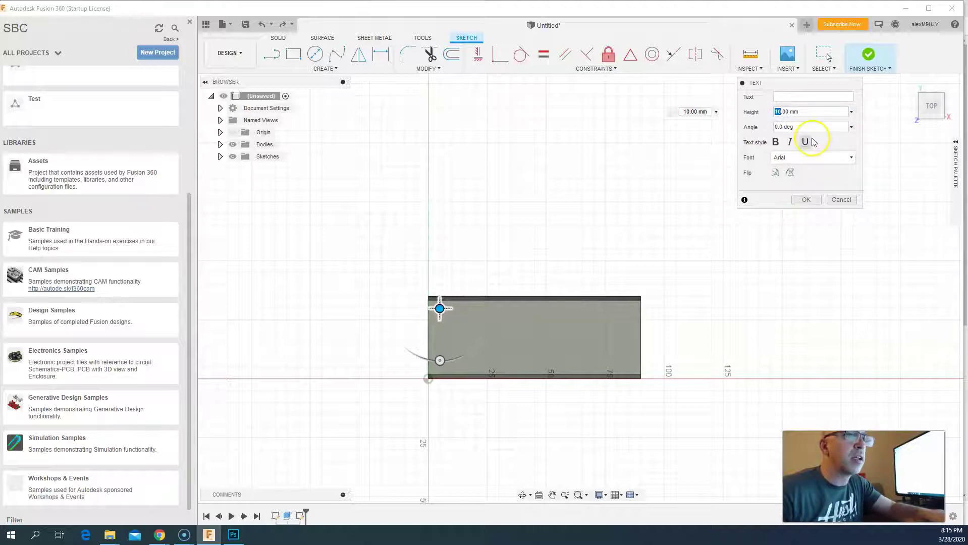
pyautogui.write('7')
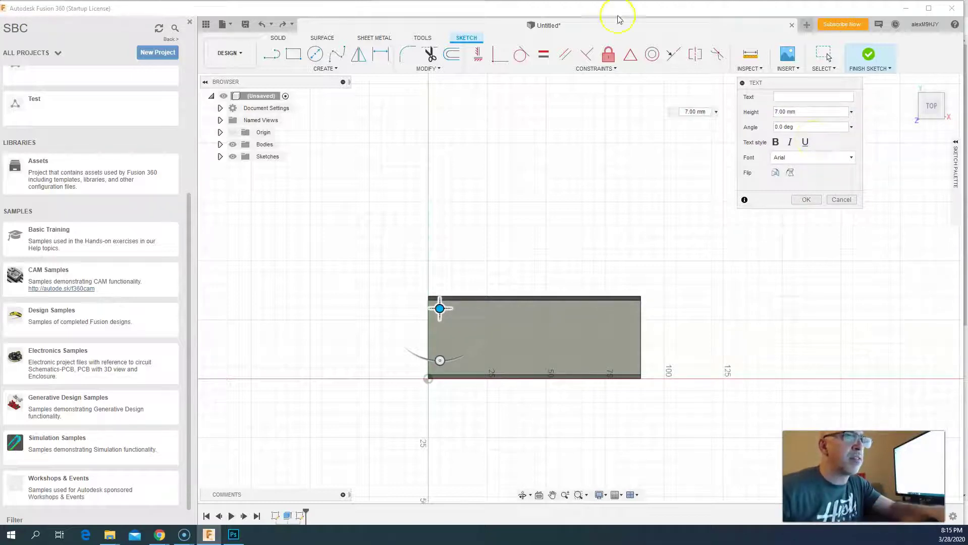
# Step: Enter '16 Tech Makerspace' in Algerian, mirror it, and drag it into the plate's middle
pyautogui.click(811, 98)
pyautogui.write('16')
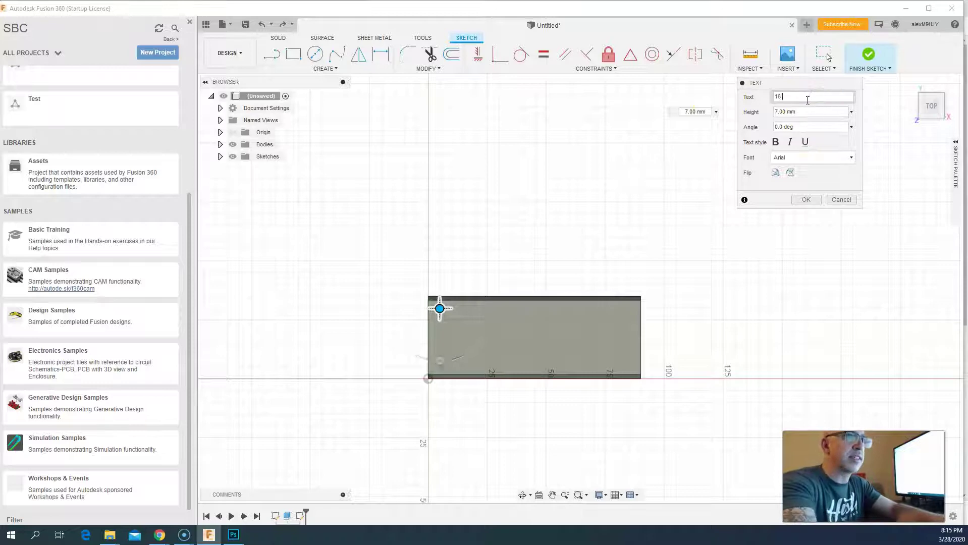
pyautogui.write(' Tech Makerspace')
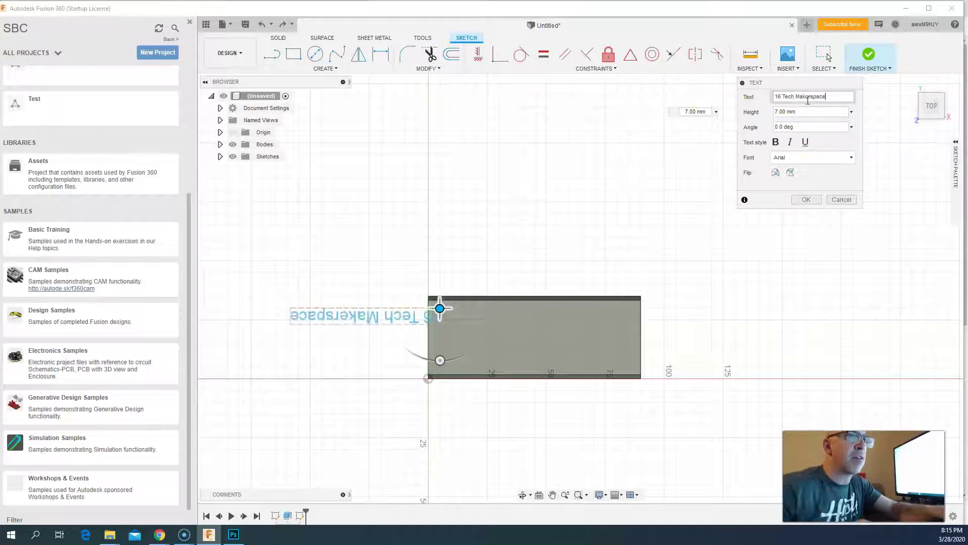
pyautogui.click(851, 160)
pyautogui.click(800, 199)
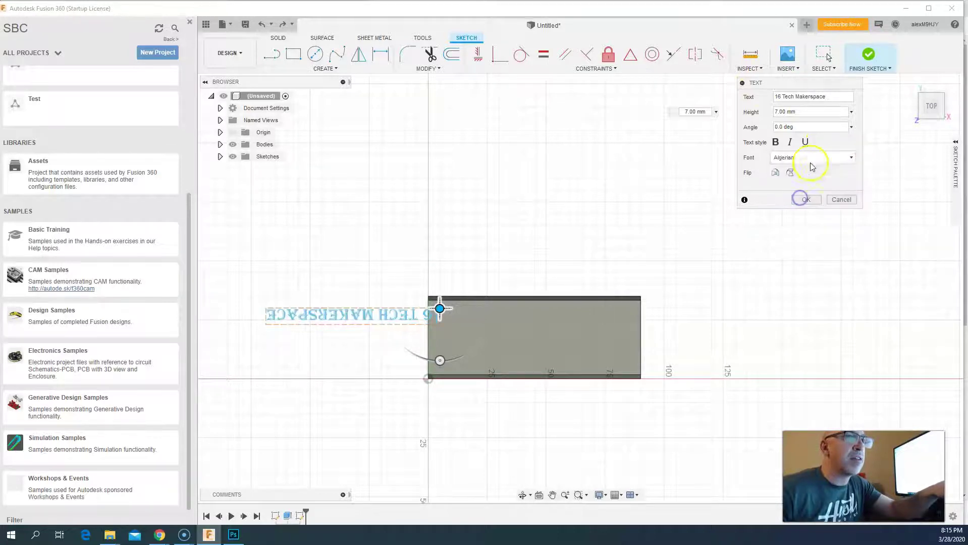
pyautogui.click(777, 173)
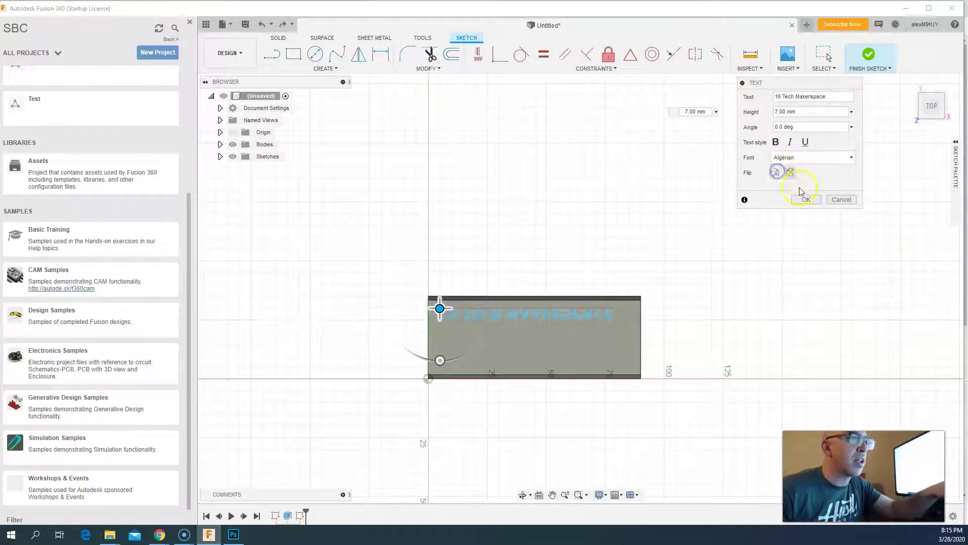
pyautogui.click(822, 201)
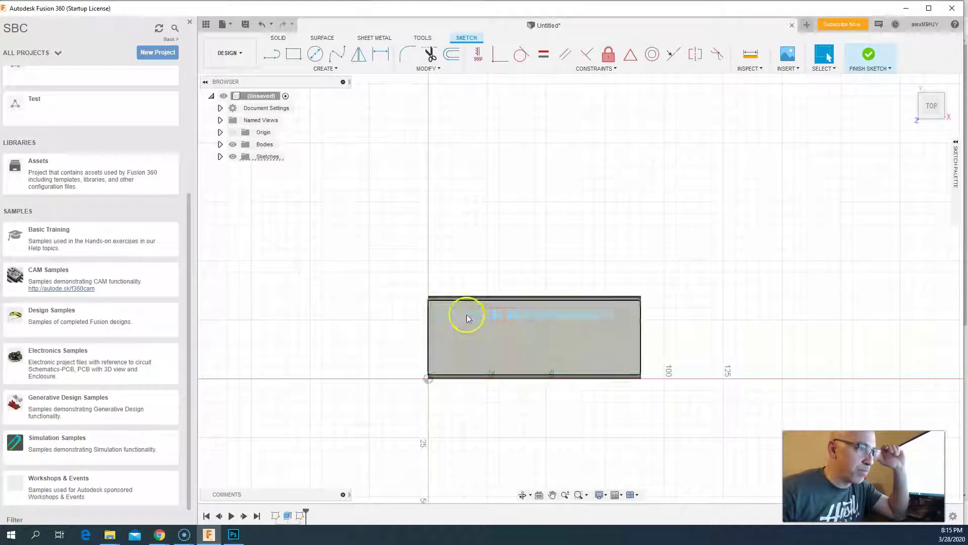
pyautogui.moveTo(461, 315); pyautogui.dragTo(477, 333)
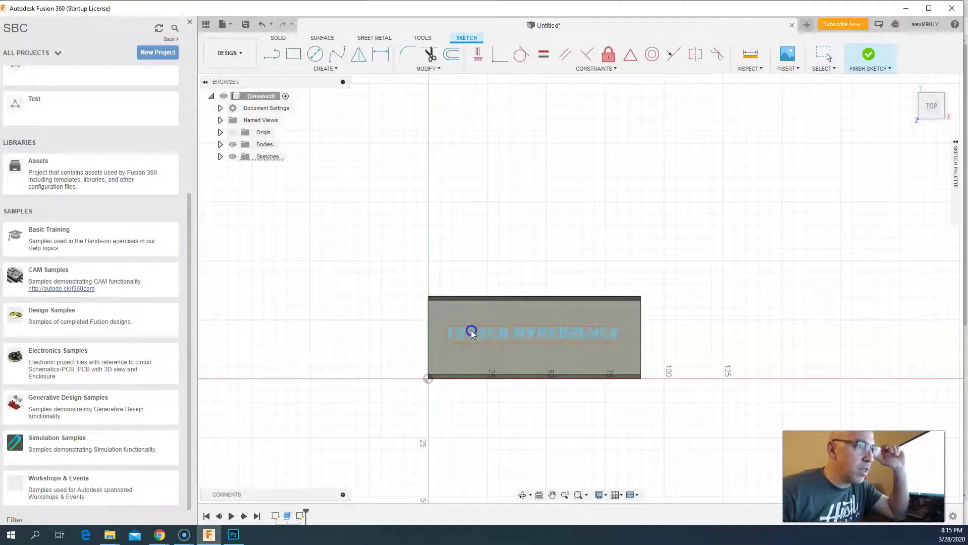
pyautogui.scroll(4, 500, 329)
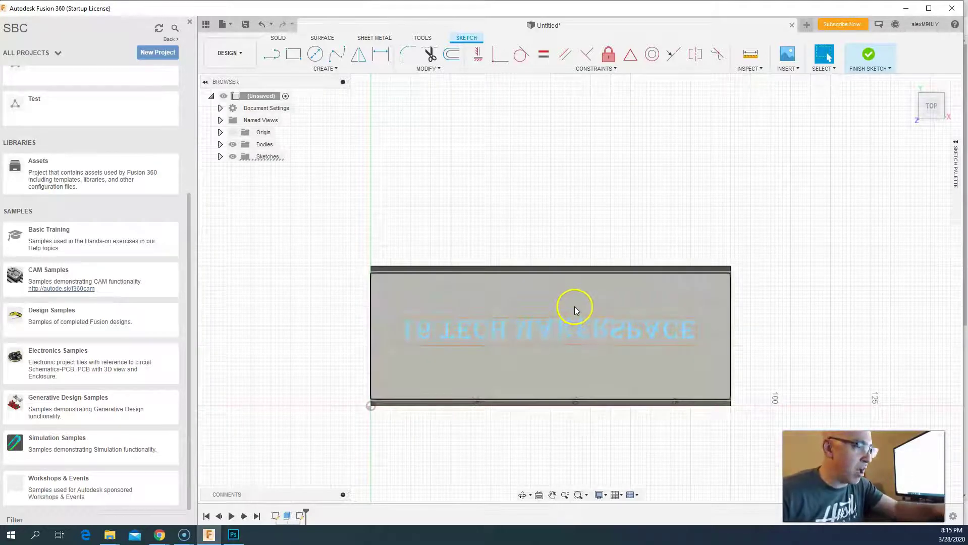
# Step: Extrude the lettering profile 2 mm as a joined solid and orbit to inspect it
pyautogui.press('e')
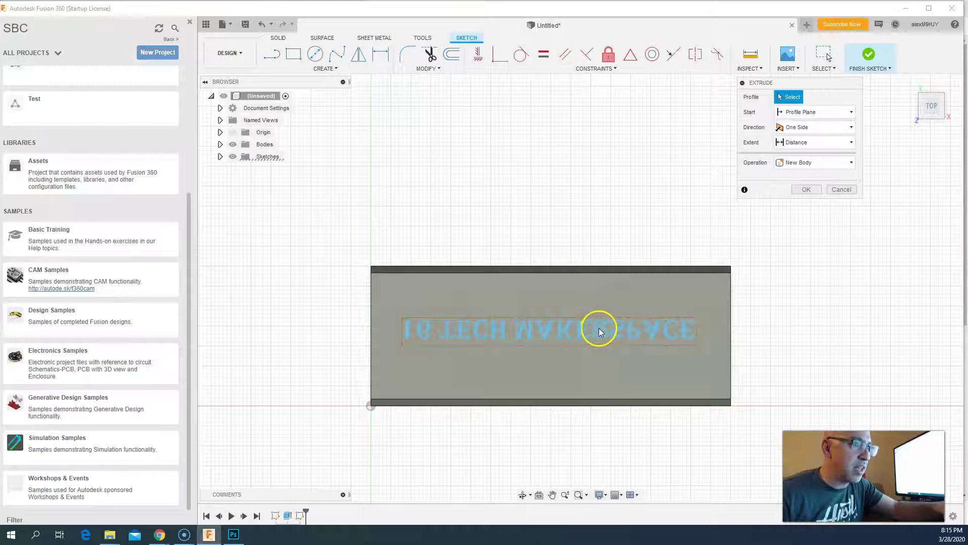
pyautogui.click(599, 331)
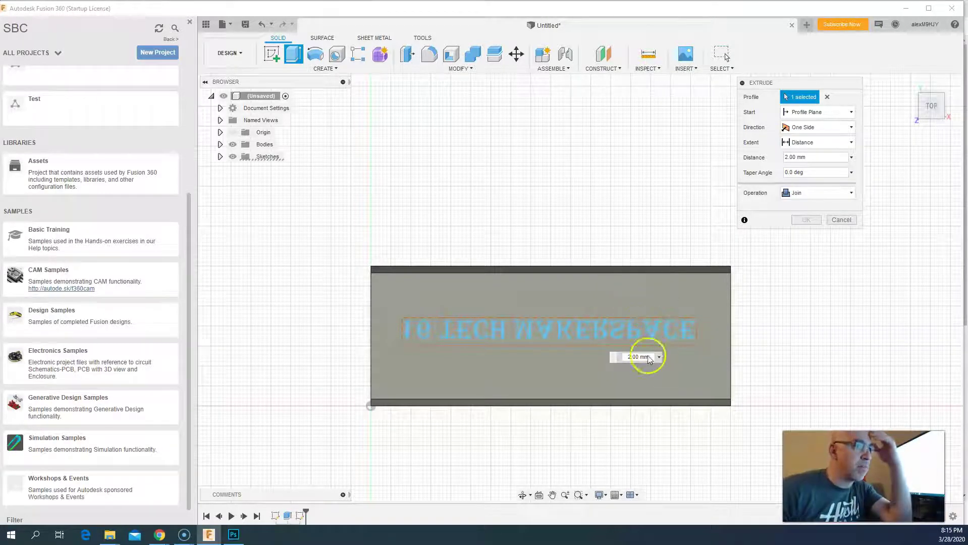
pyautogui.press('Return')
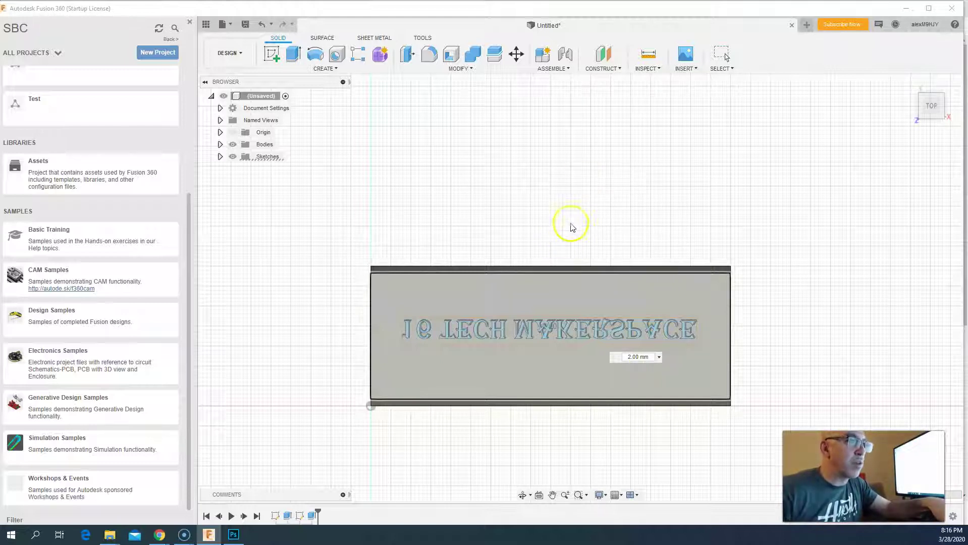
pyautogui.keyDown('shift'); pyautogui.moveTo(575, 216); pyautogui.dragTo(583, 207, button='middle'); pyautogui.keyUp('shift')
pyautogui.keyDown('shift'); pyautogui.moveTo(564, 285); pyautogui.dragTo(677, 297, button='middle'); pyautogui.keyUp('shift')
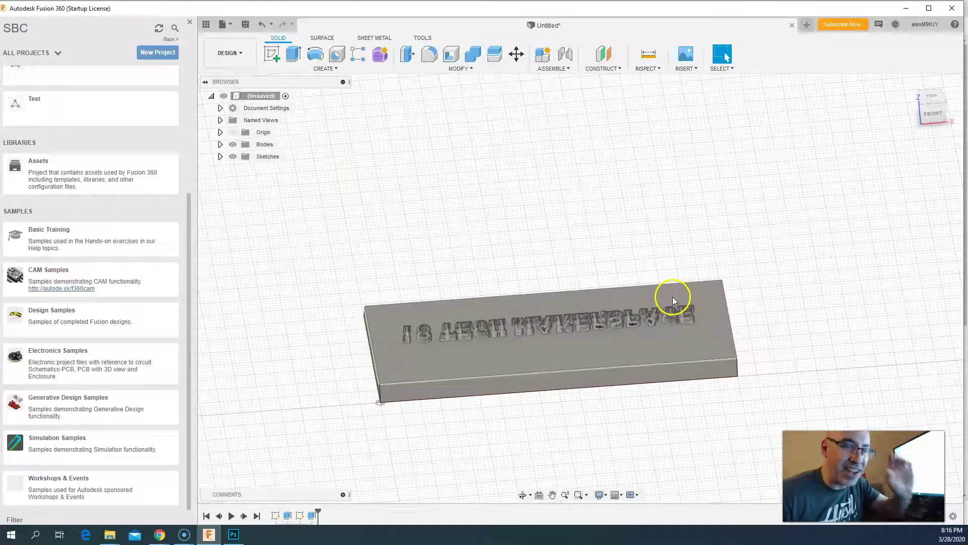
pyautogui.moveTo(599, 253)
pyautogui.keyDown('shift'); pyautogui.mouseDown(button='middle')
pyautogui.moveTo(605, 245)
pyautogui.moveTo(599, 264)
pyautogui.moveTo(609, 262)
pyautogui.moveTo(613, 244)
pyautogui.mouseUp(button='middle'); pyautogui.keyUp('shift')
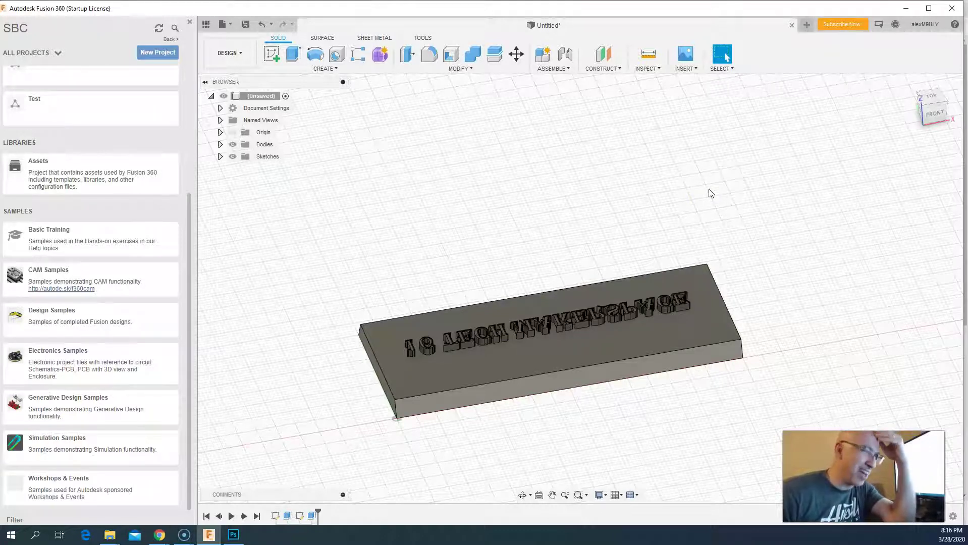
# Step: Start a sketch on the plate face and insert the 33422214_300x300 SVG file
pyautogui.click(609, 285)
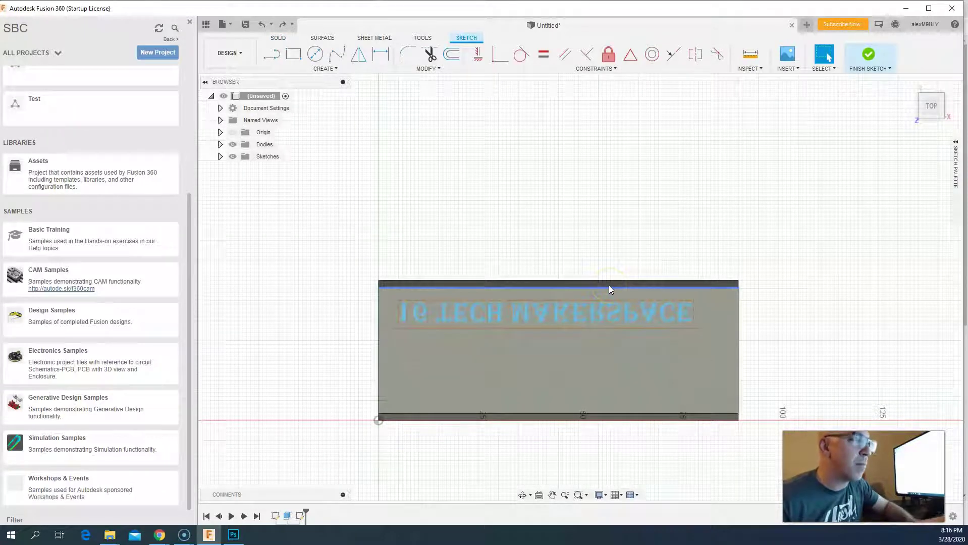
pyautogui.click(629, 290)
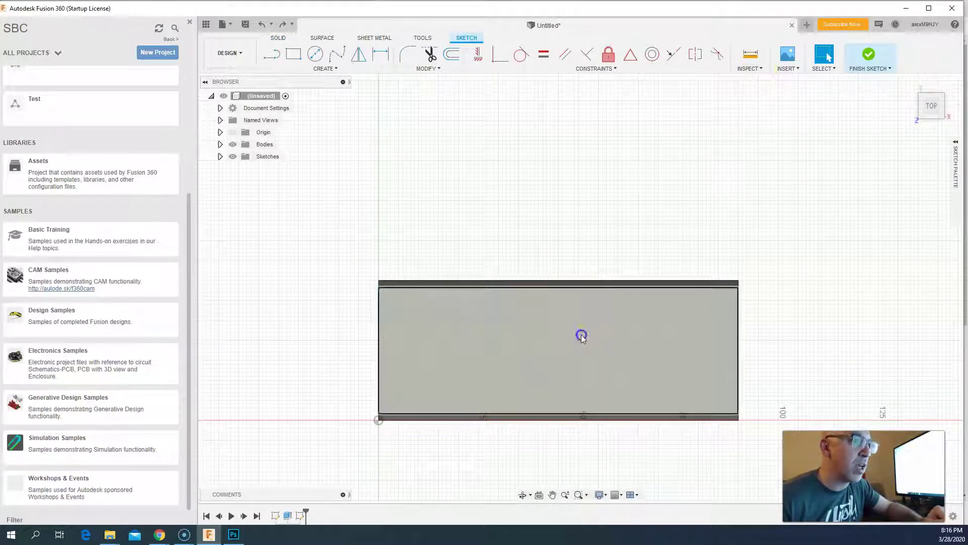
pyautogui.click(582, 336)
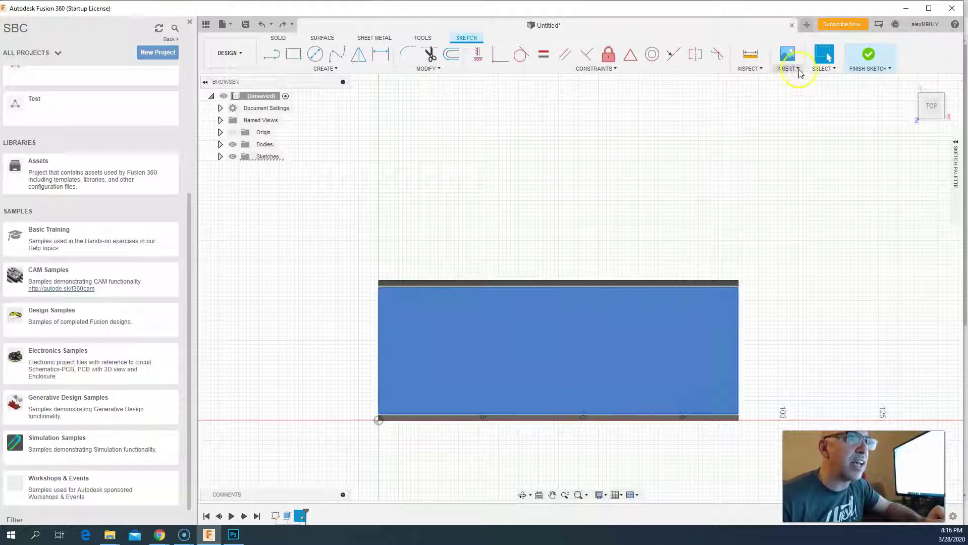
pyautogui.click(798, 70)
pyautogui.click(788, 129)
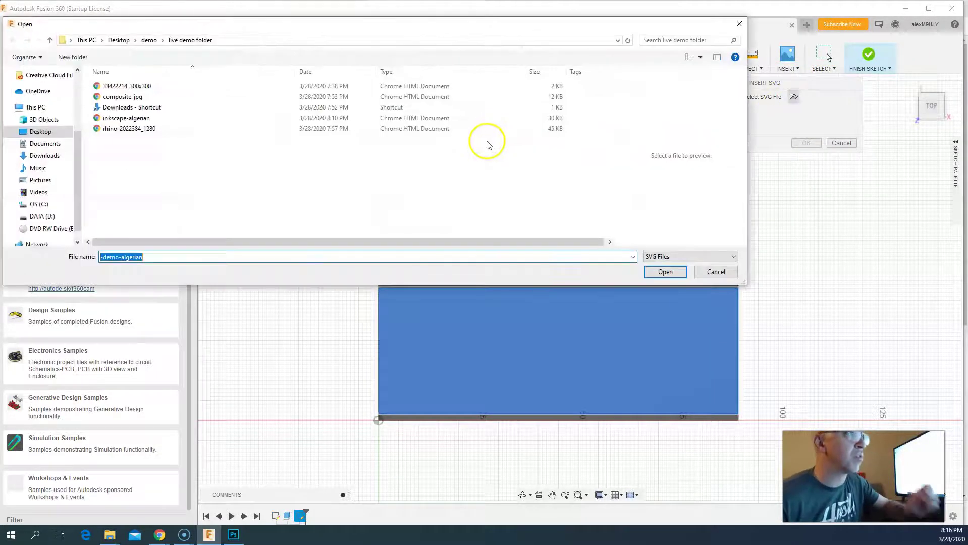
pyautogui.click(144, 98)
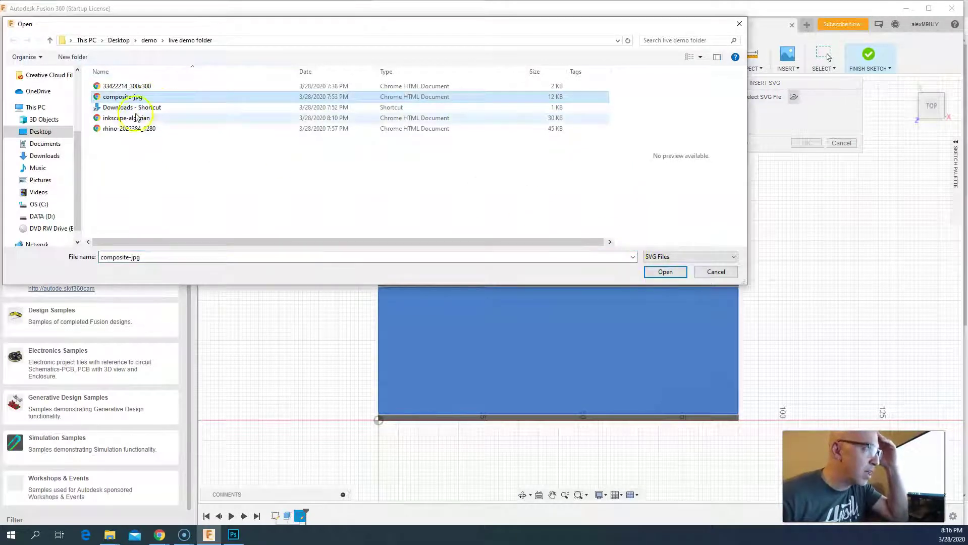
pyautogui.click(132, 86)
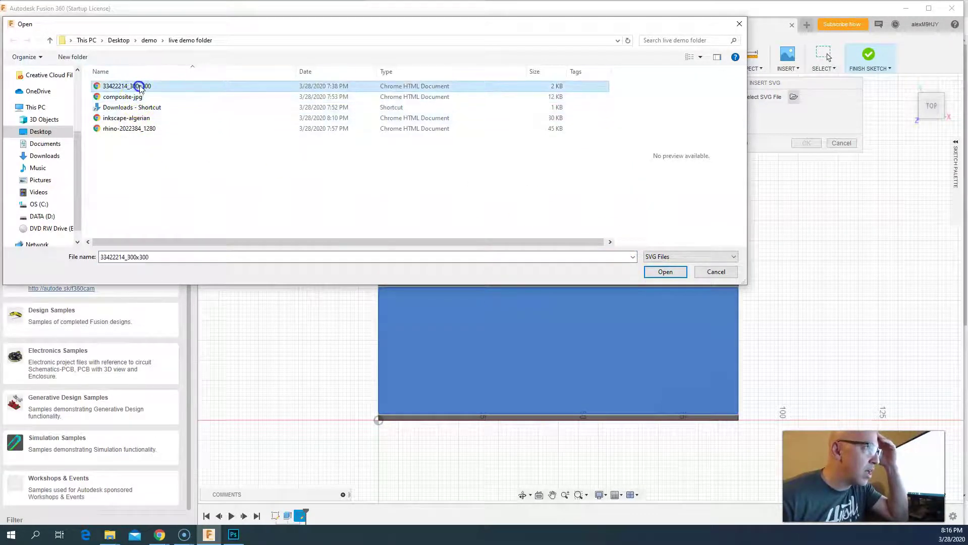
pyautogui.click(660, 273)
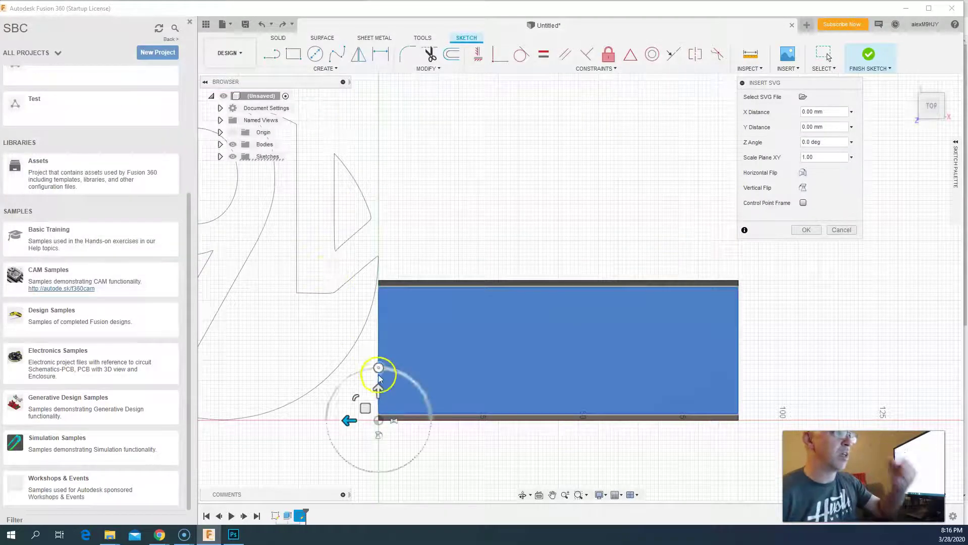
# Step: Scale the logo to fit the plate, nudge it, mirror it horizontally and confirm
pyautogui.moveTo(364, 407); pyautogui.dragTo(608, 399)
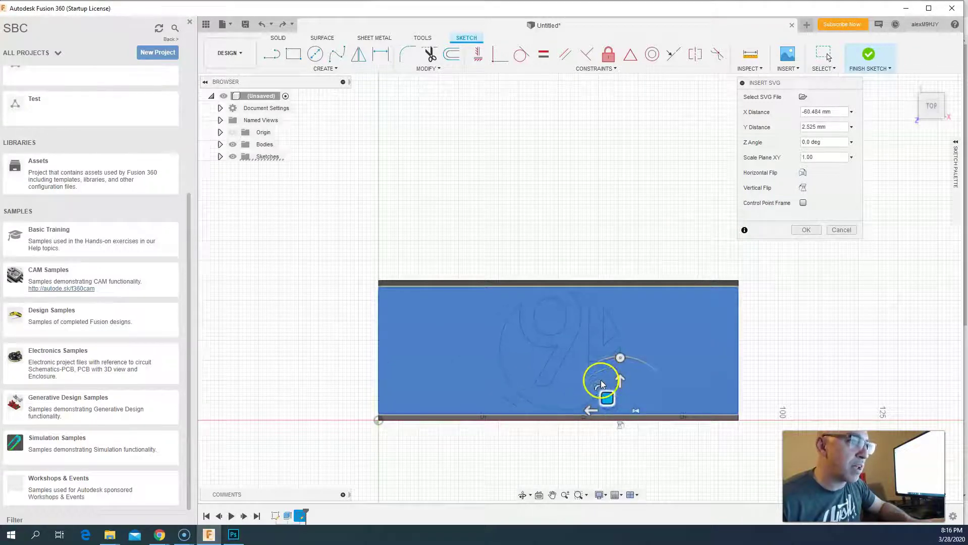
pyautogui.click(597, 387)
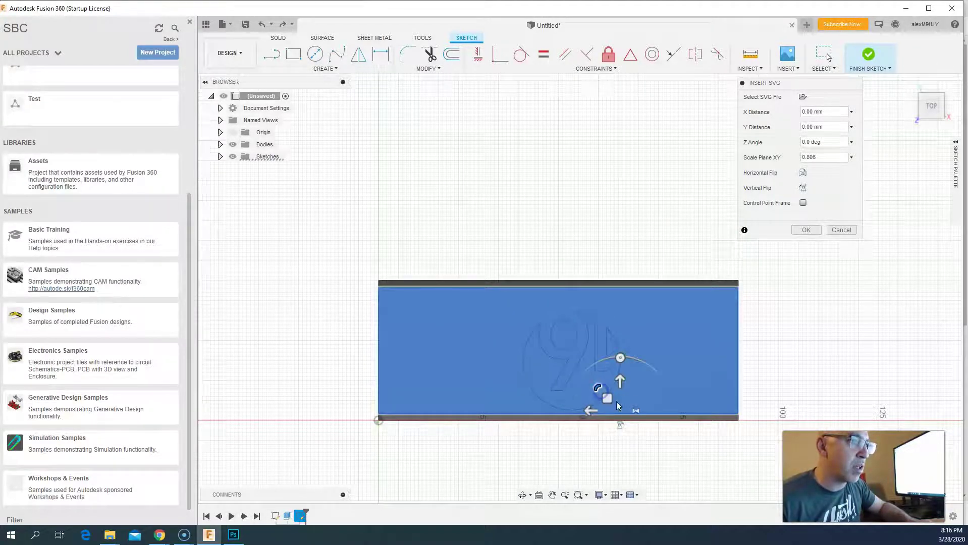
pyautogui.moveTo(611, 398); pyautogui.dragTo(600, 385)
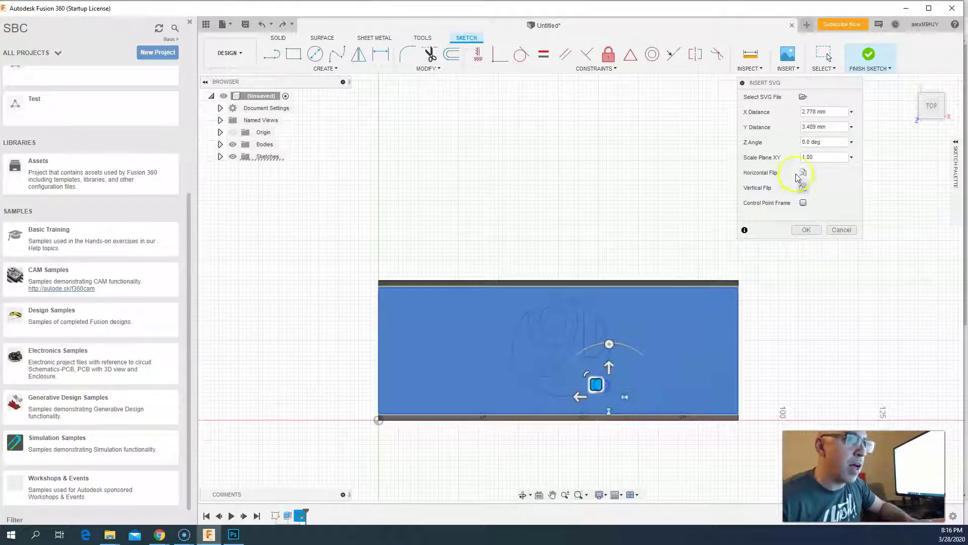
pyautogui.click(803, 173)
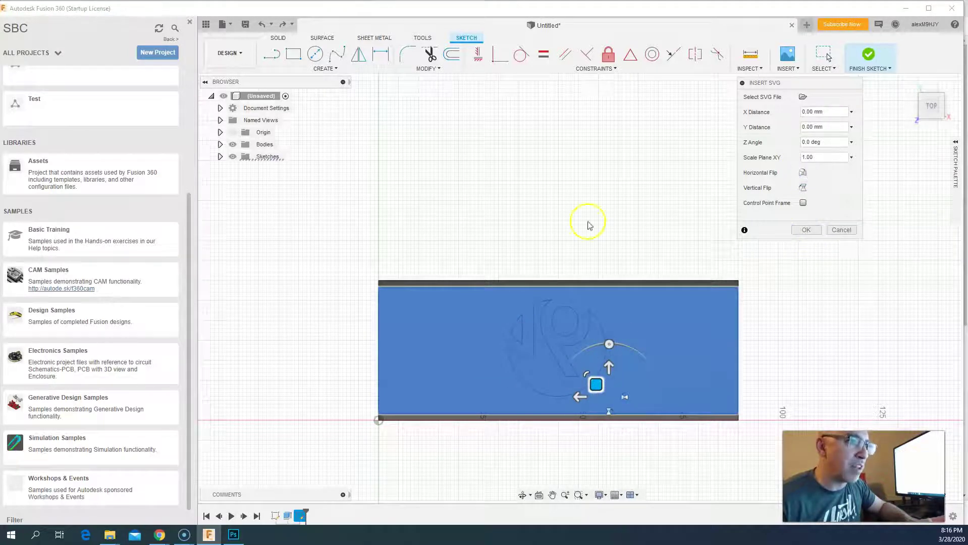
pyautogui.click(817, 231)
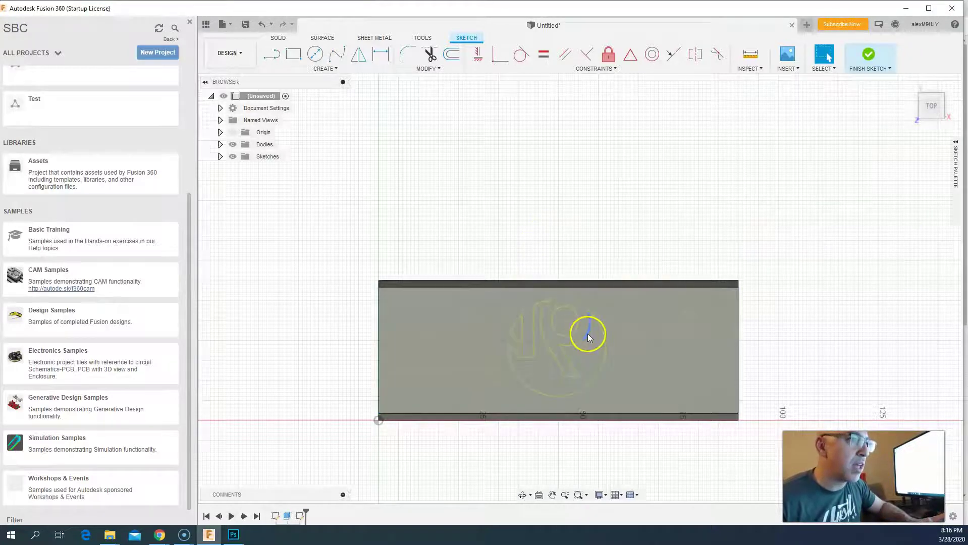
# Step: Extrude the logo's main shape, inner circle and small triangle by 2 mm
pyautogui.press('e')
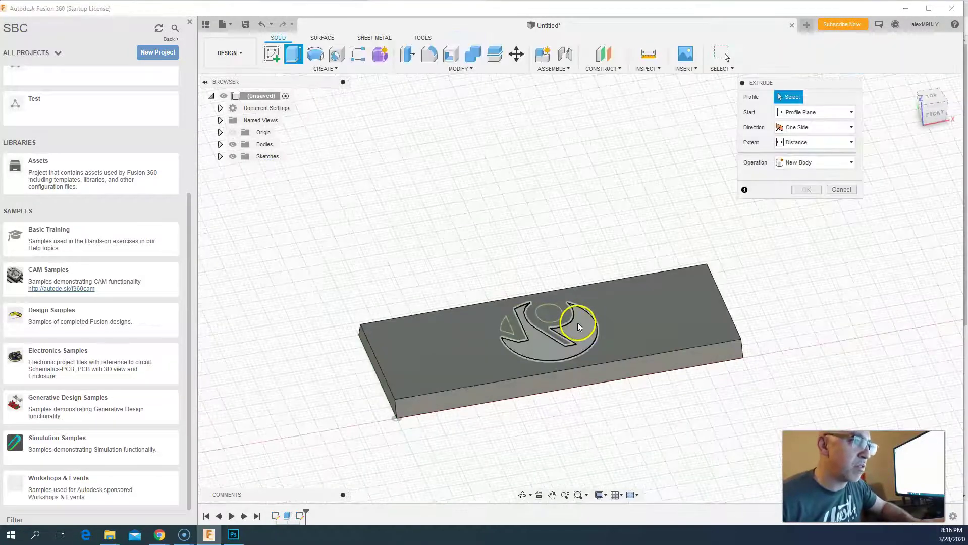
pyautogui.click(580, 326)
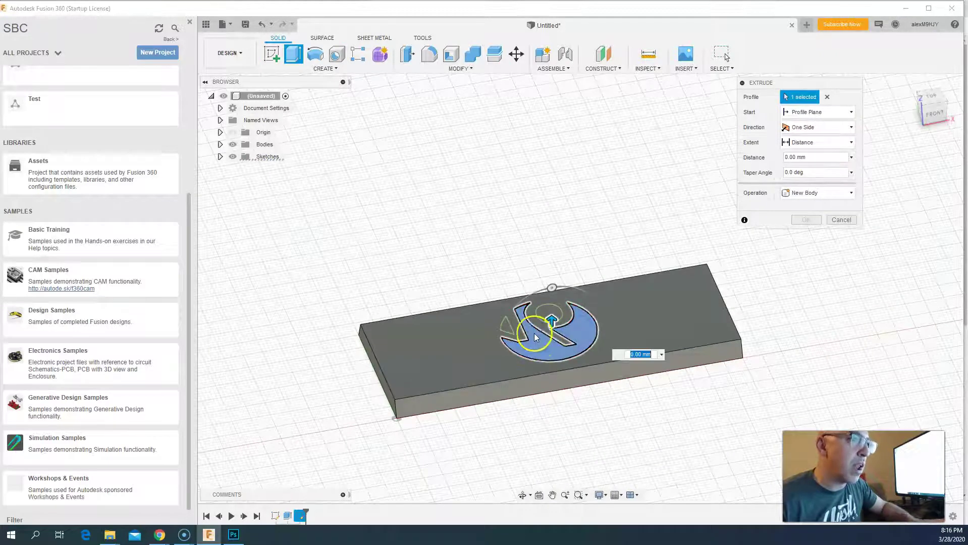
pyautogui.click(509, 327)
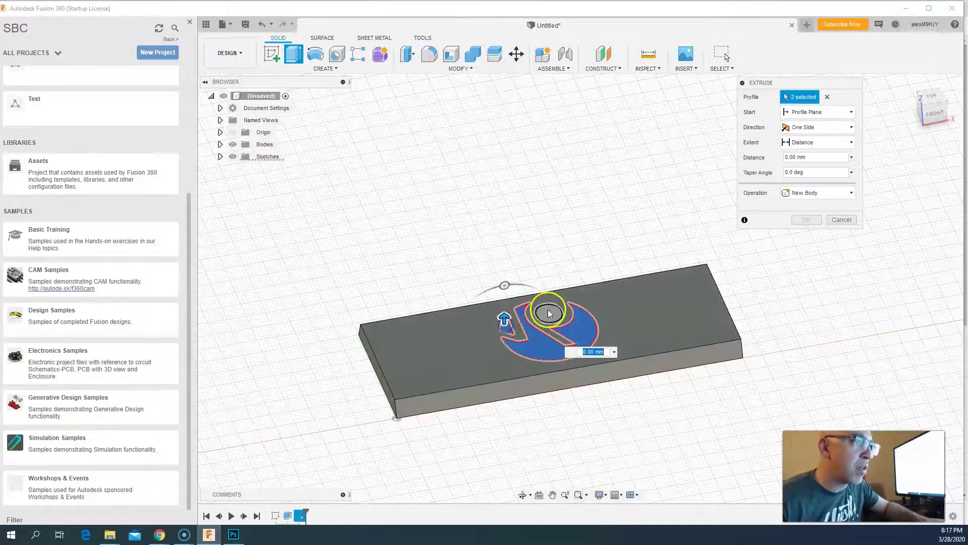
pyautogui.click(547, 314)
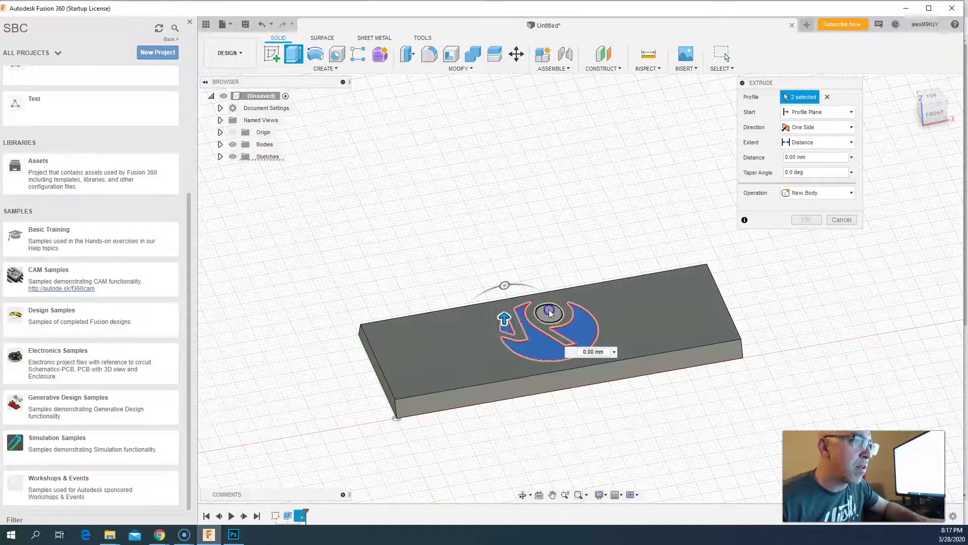
pyautogui.click(784, 157)
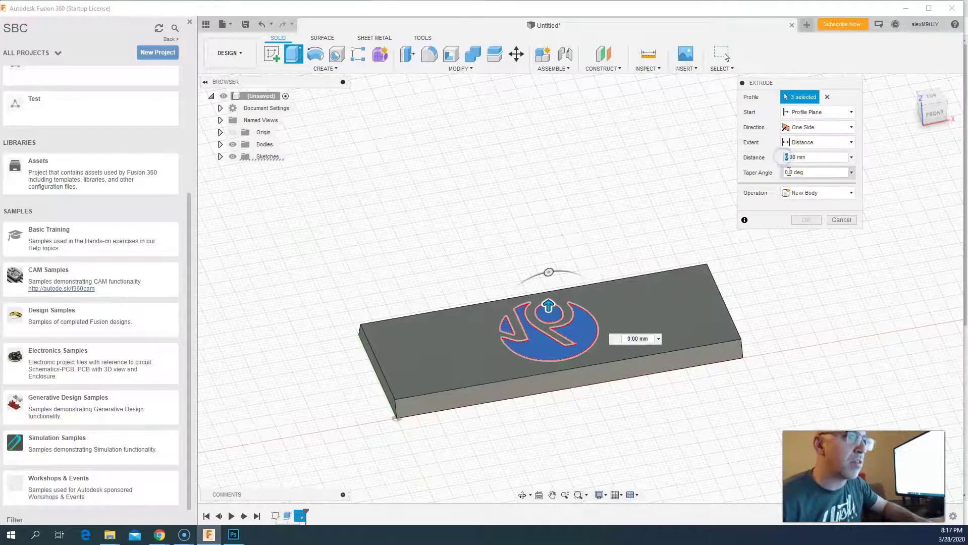
pyautogui.write('2')
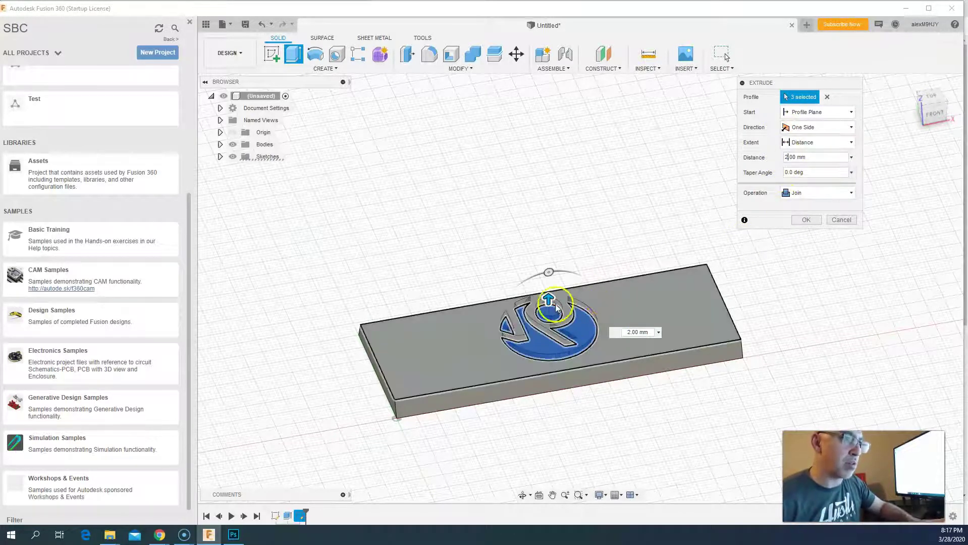
pyautogui.click(812, 222)
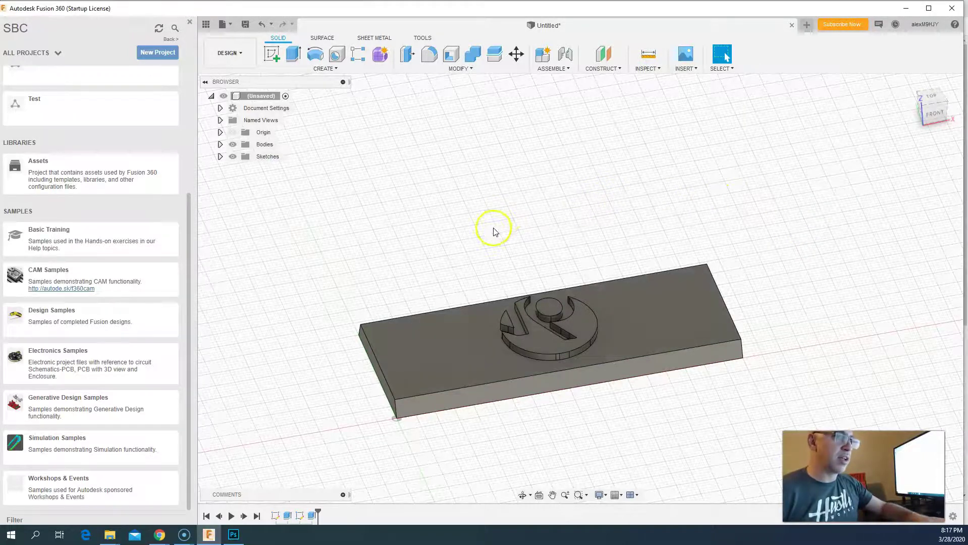
# Step: Orbit to inspect the logo relief, then undo the extrusion back to the sketch
pyautogui.keyDown('shift'); pyautogui.moveTo(493, 230); pyautogui.dragTo(640, 335, button='middle'); pyautogui.keyUp('shift')
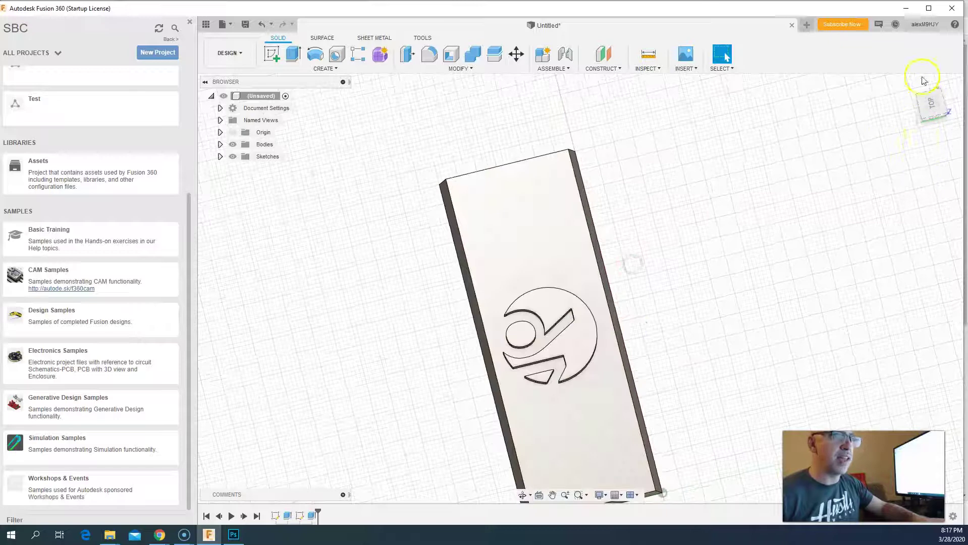
pyautogui.keyDown('shift'); pyautogui.moveTo(744, 316); pyautogui.dragTo(696, 332, button='middle'); pyautogui.keyUp('shift')
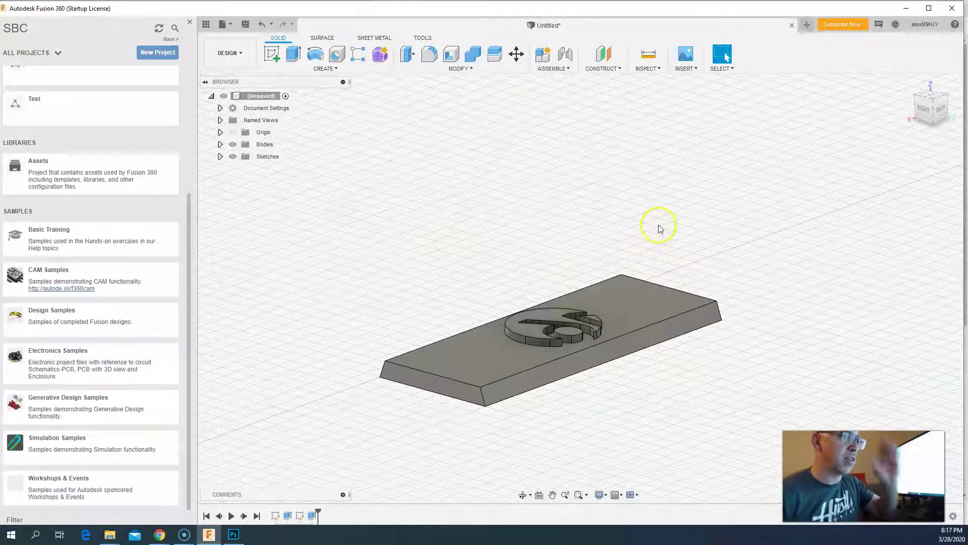
pyautogui.hotkey('ctrl', 'z')
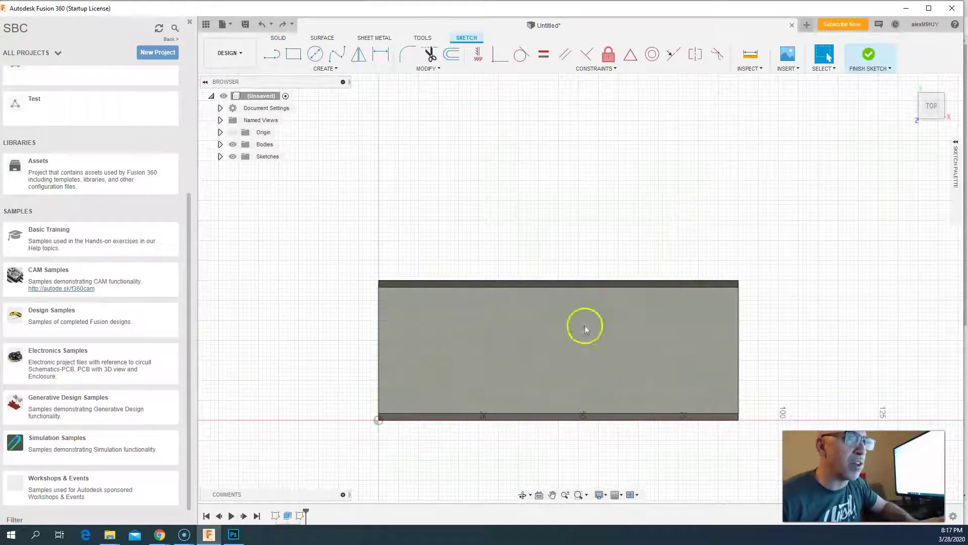
# Step: Insert the traced portrait SVG file into the plate's rectangle sketch
pyautogui.click(579, 339)
pyautogui.click(787, 68)
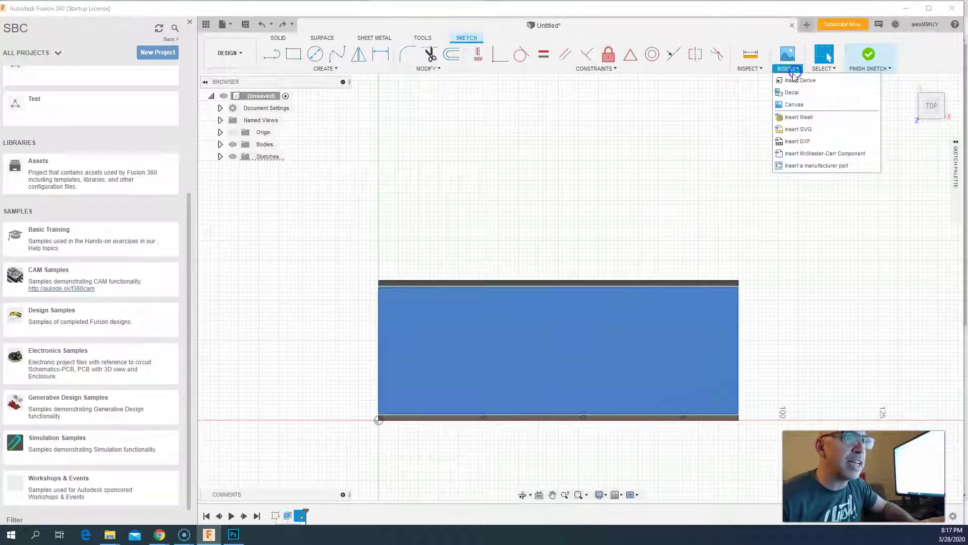
pyautogui.click(792, 130)
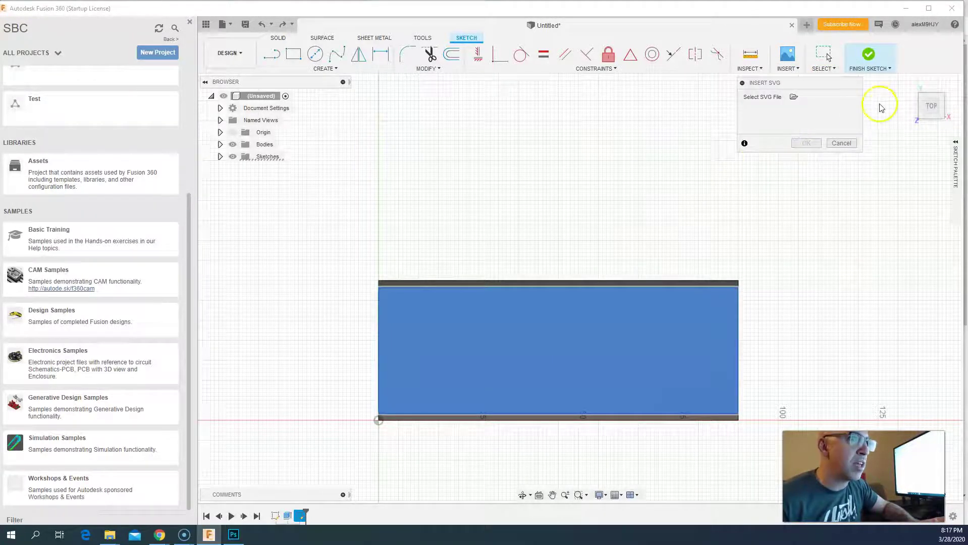
pyautogui.click(794, 97)
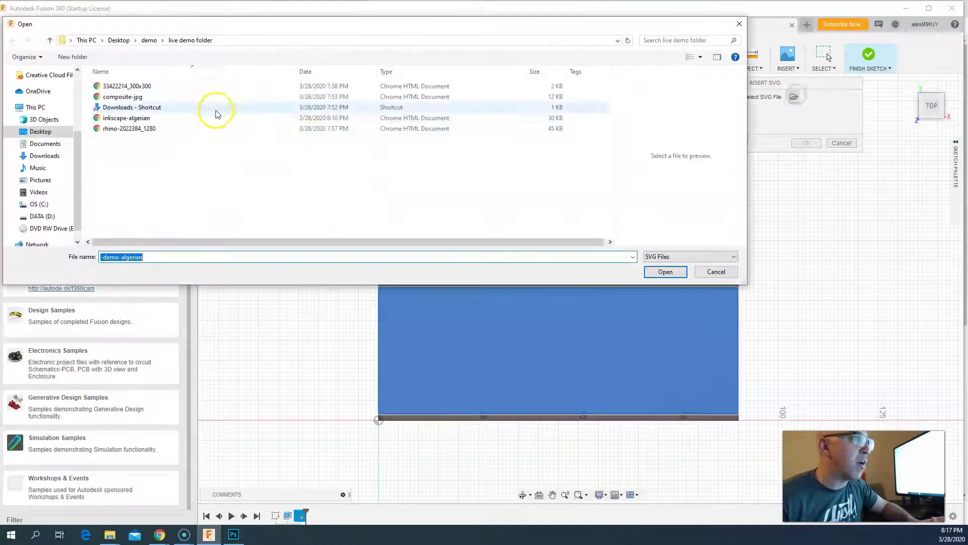
pyautogui.click(122, 96)
pyautogui.click(676, 273)
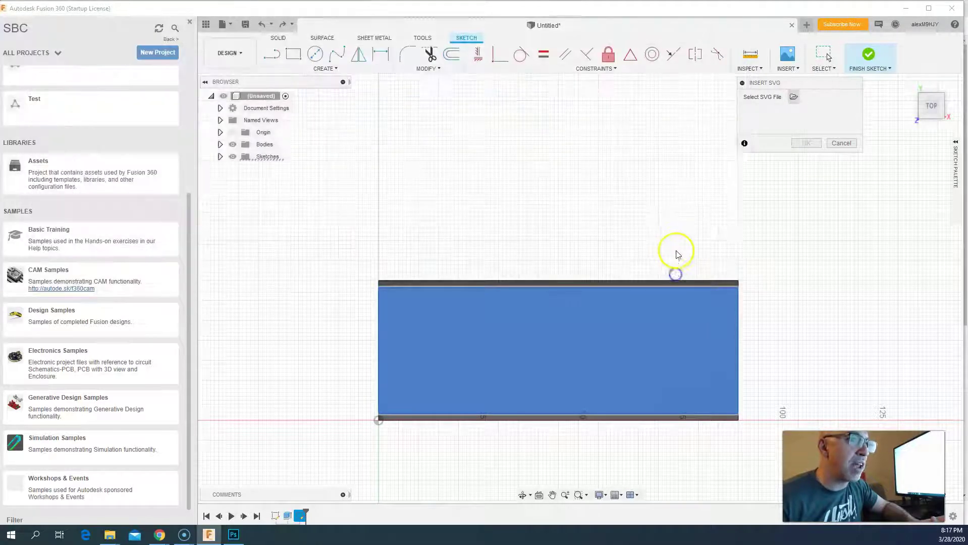
# Step: Scale the portrait down, move it inside the rectangle, flip it horizontally and accept
pyautogui.scroll(2, 389, 305)
pyautogui.scroll(-6, 406, 313)
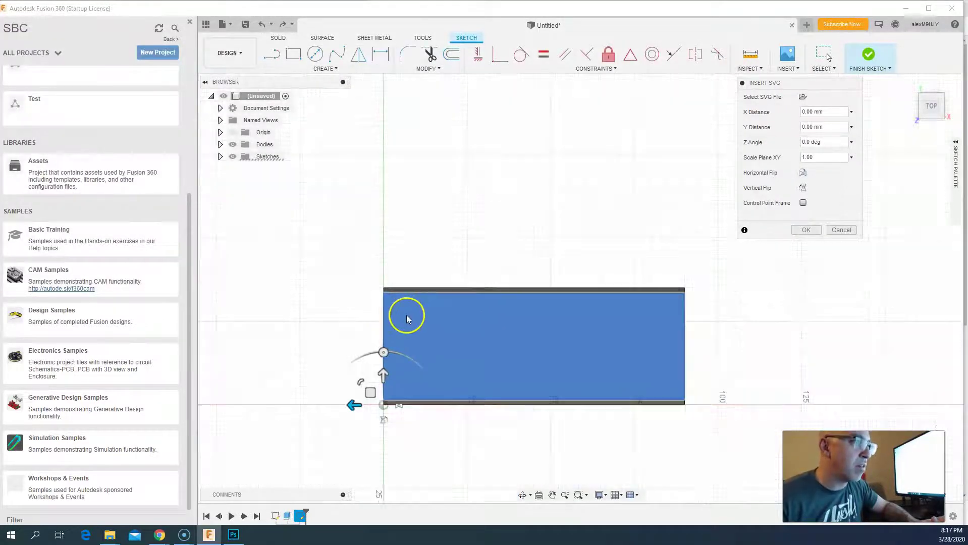
pyautogui.scroll(-4, 356, 266)
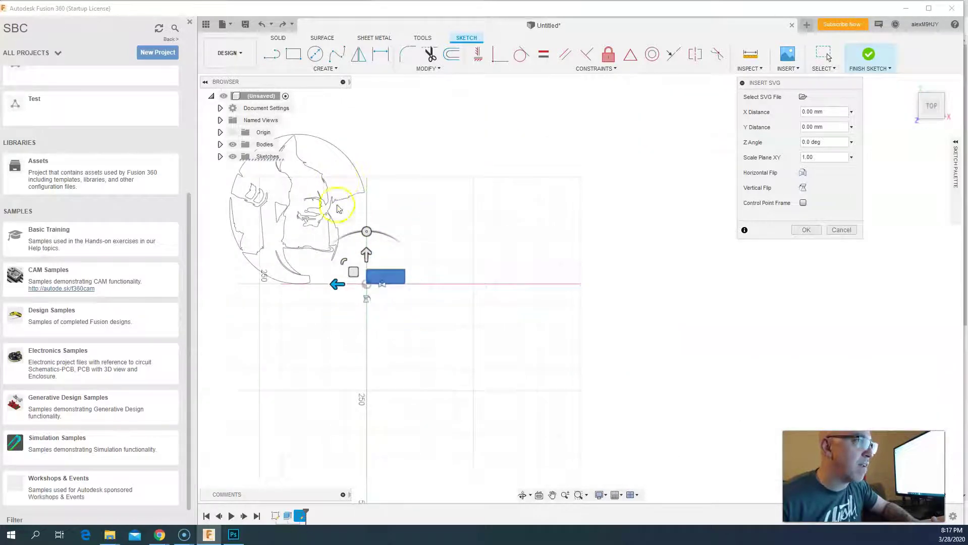
pyautogui.moveTo(344, 263); pyautogui.dragTo(380, 309)
pyautogui.scroll(8, 348, 273)
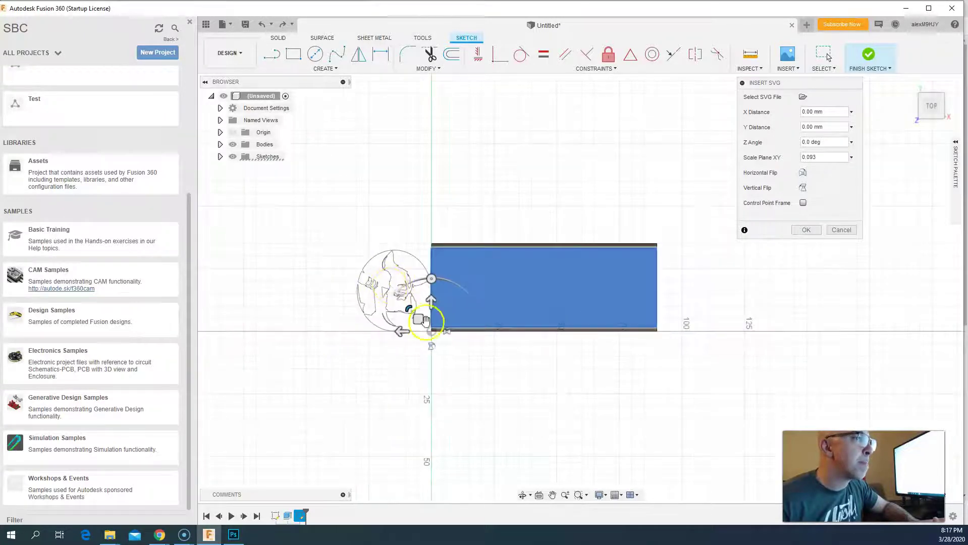
pyautogui.scroll(2, 426, 320)
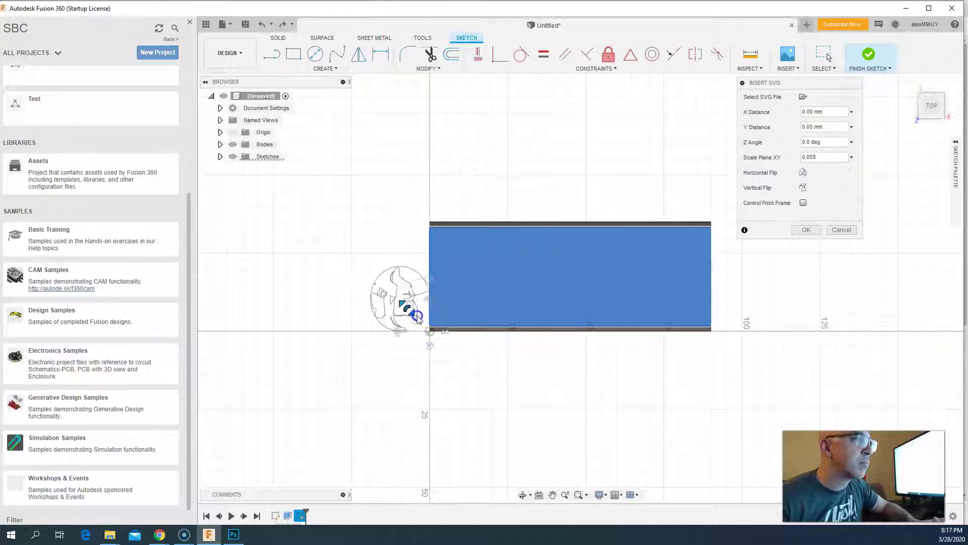
pyautogui.moveTo(408, 309); pyautogui.dragTo(617, 301)
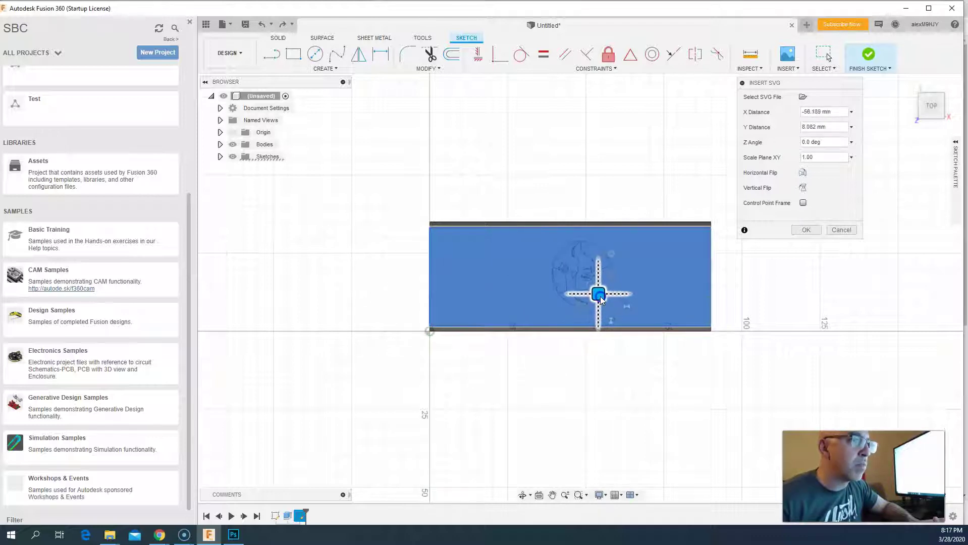
pyautogui.click(803, 193)
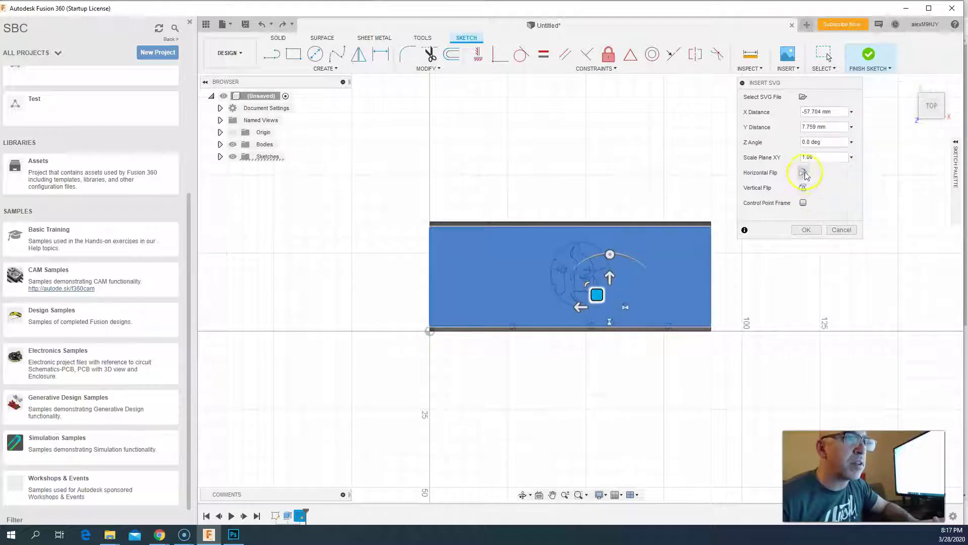
pyautogui.click(804, 174)
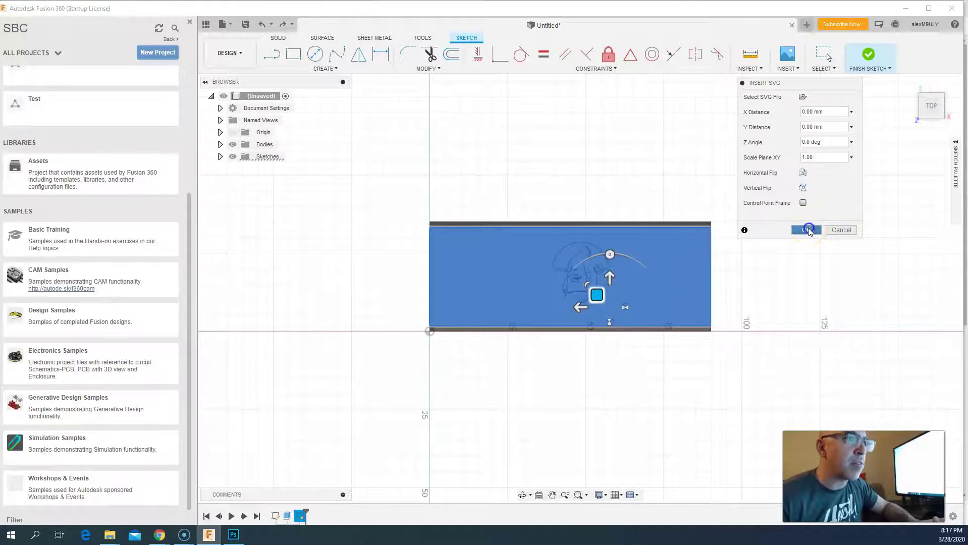
pyautogui.click(807, 230)
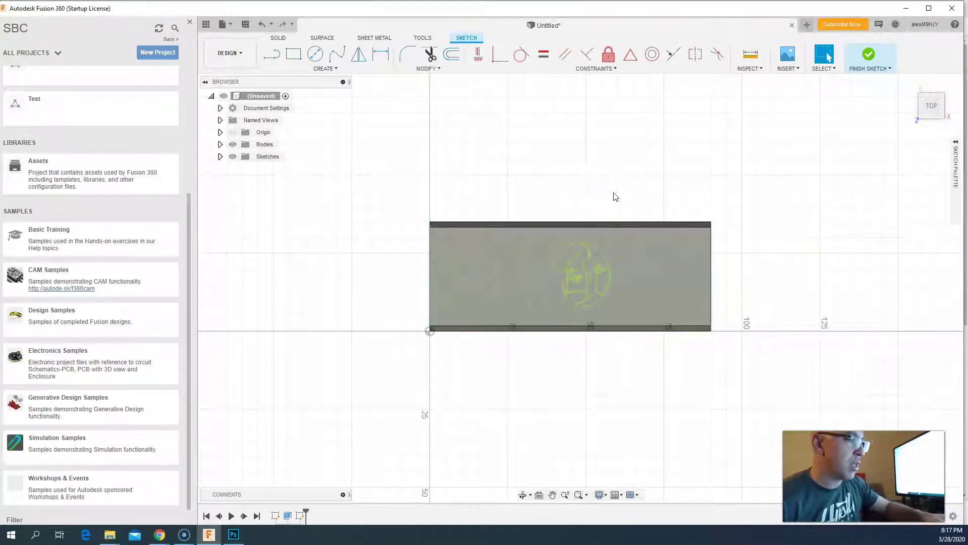
# Step: Extrude the three portrait profiles, including the crescent, 2 mm and orbit to inspect the relief
pyautogui.press('e')
pyautogui.scroll(8, 578, 255)
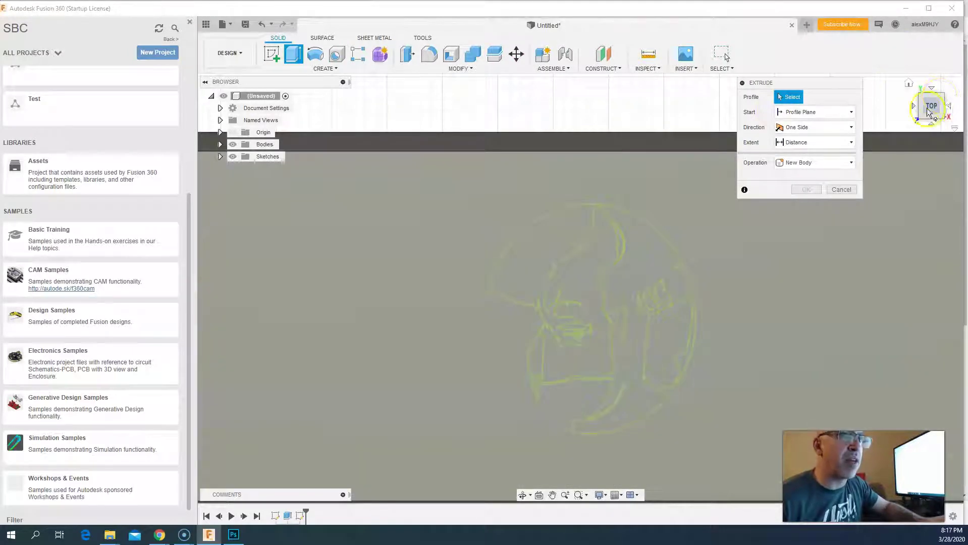
pyautogui.click(945, 83)
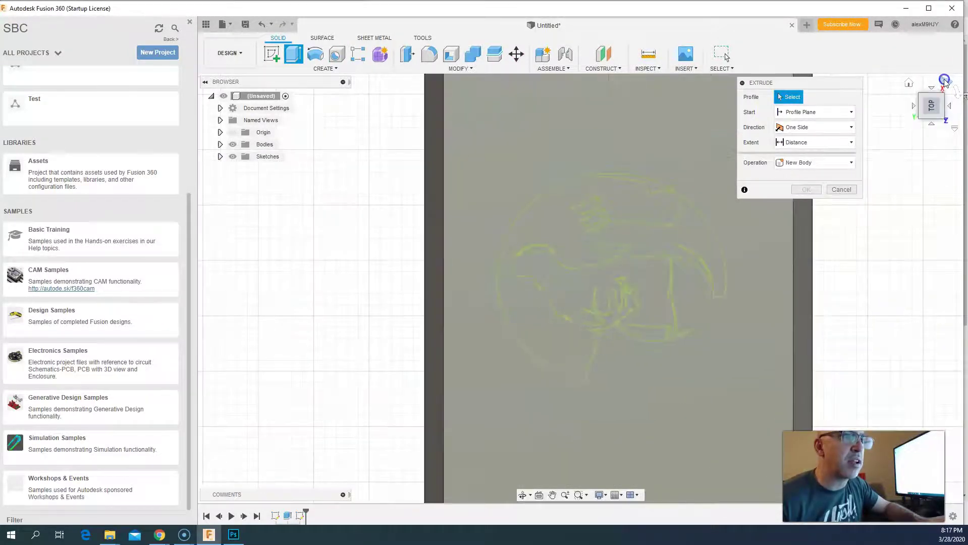
pyautogui.click(945, 83)
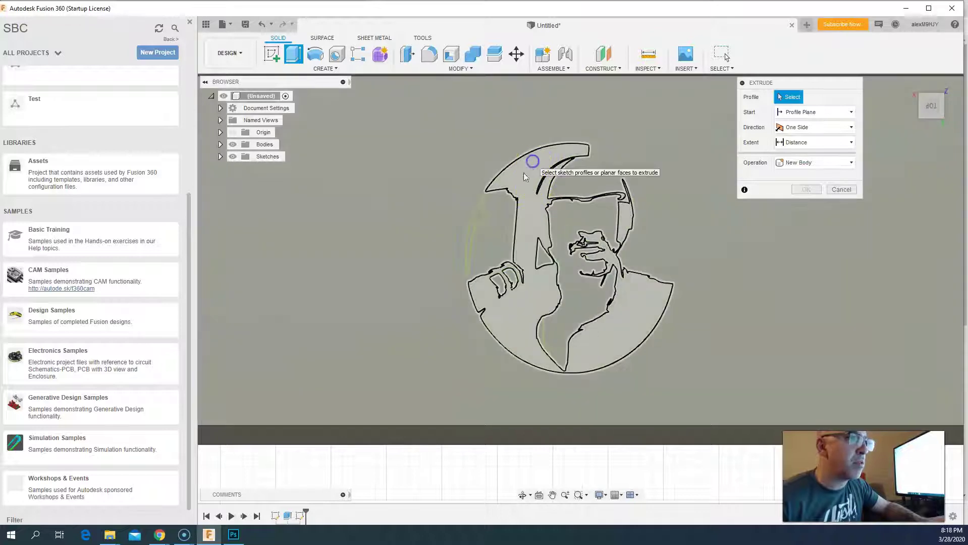
pyautogui.click(525, 172)
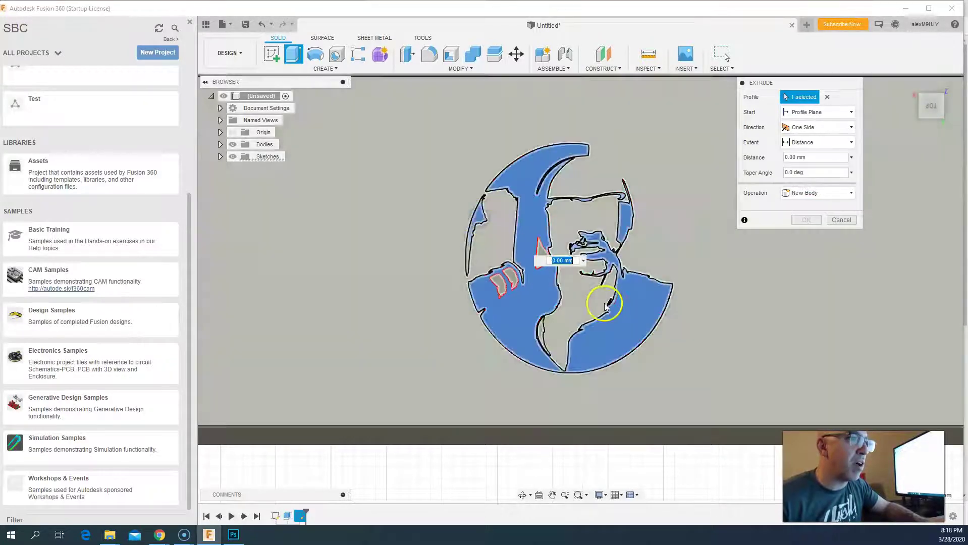
pyautogui.click(587, 367)
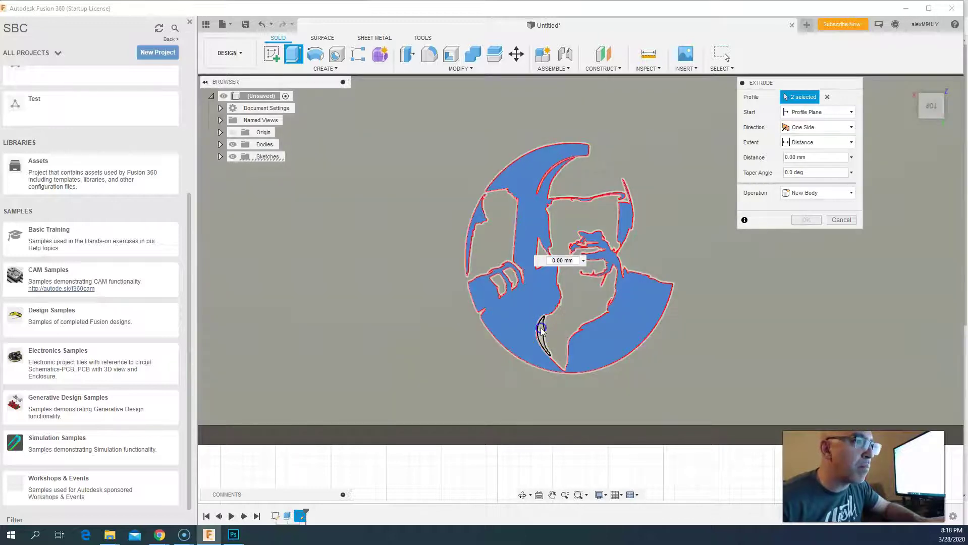
pyautogui.click(541, 329)
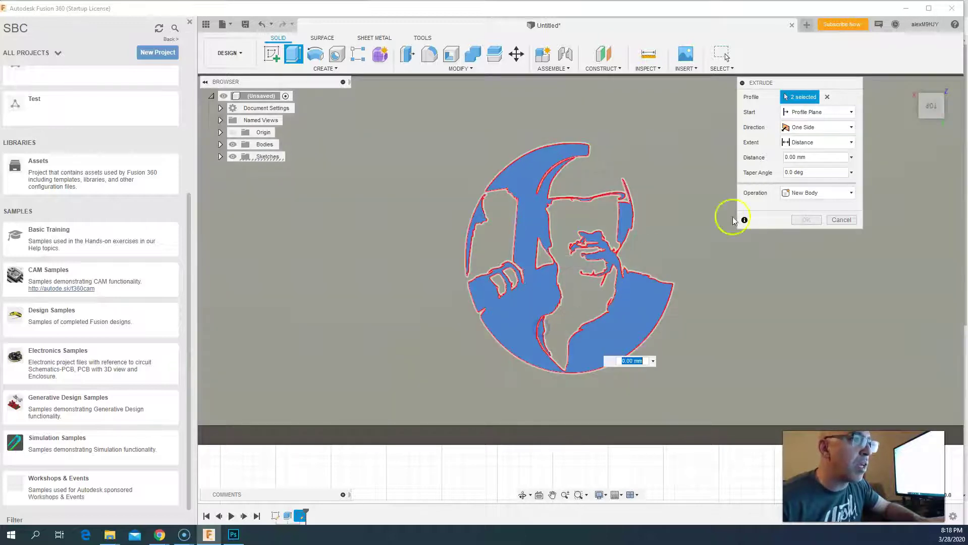
pyautogui.doubleClick(787, 158)
pyautogui.write('2')
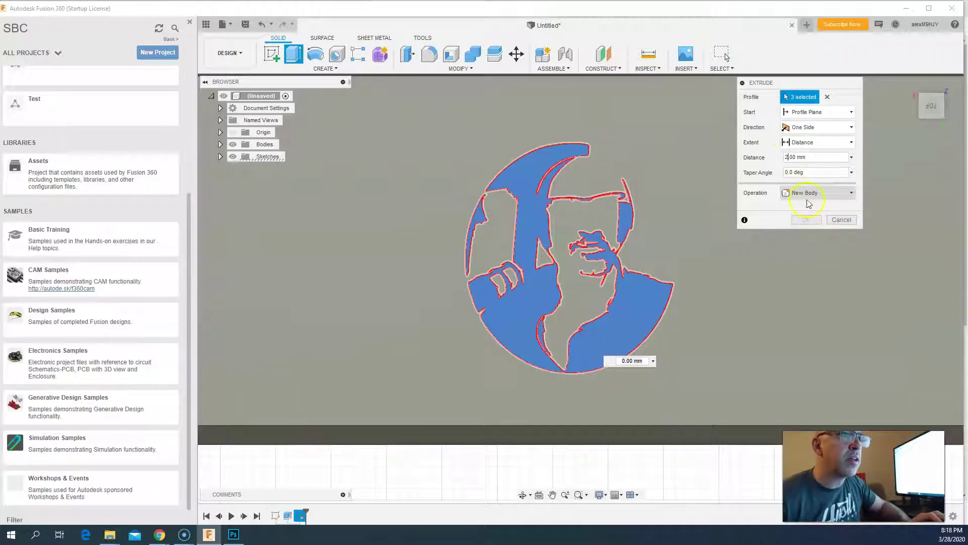
pyautogui.click(810, 220)
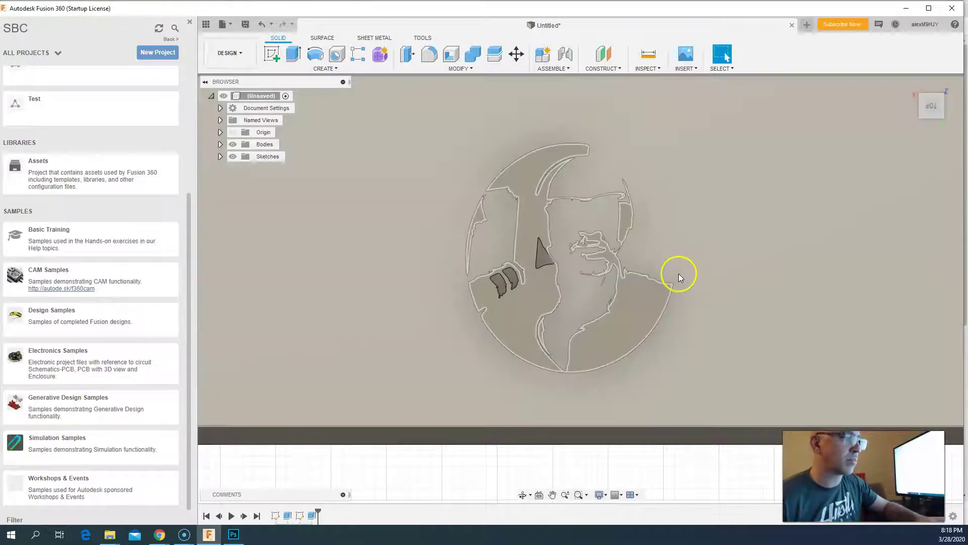
pyautogui.keyDown('shift'); pyautogui.moveTo(678, 274); pyautogui.dragTo(674, 238, button='middle'); pyautogui.keyUp('shift')
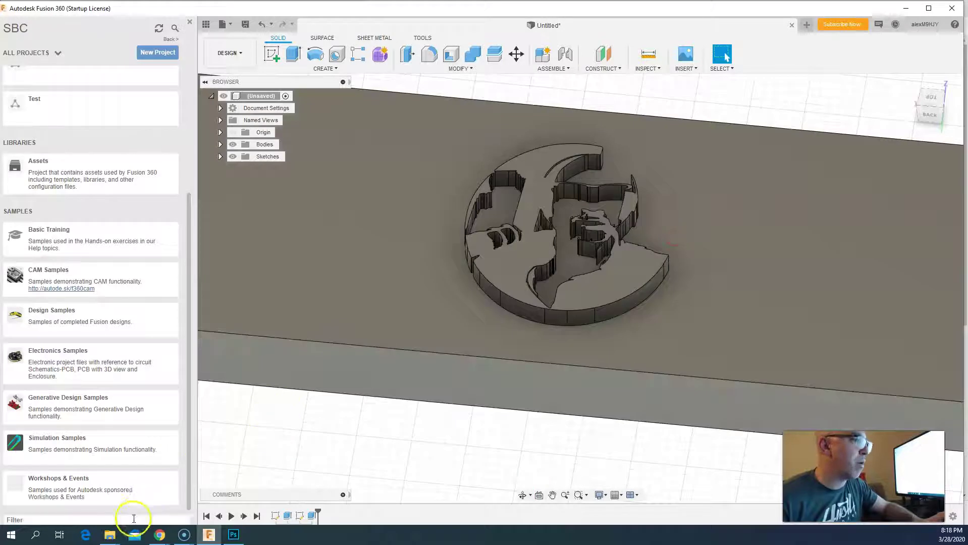
# Step: Open the thresholded 2.png portrait in Photos, closing the original headshot photo
pyautogui.moveTo(110, 535)
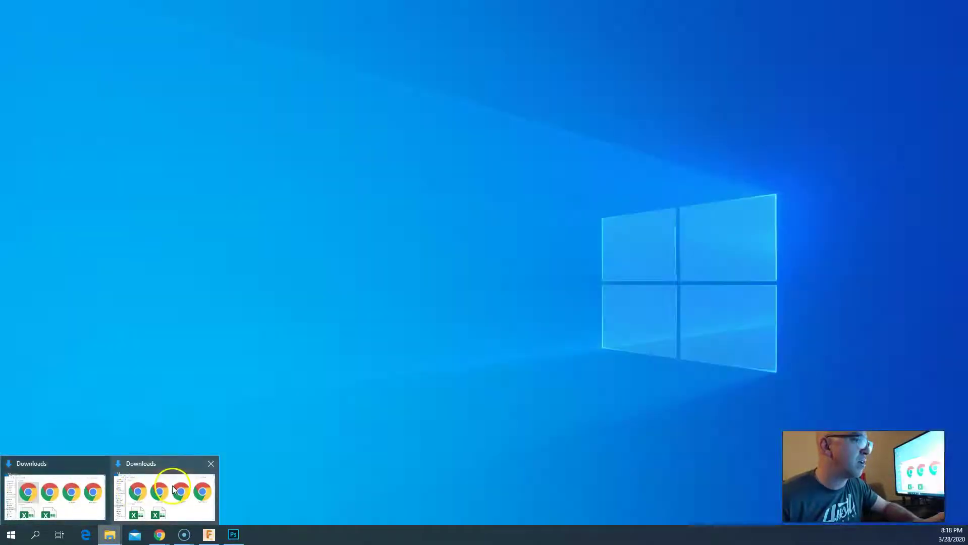
pyautogui.click(158, 493)
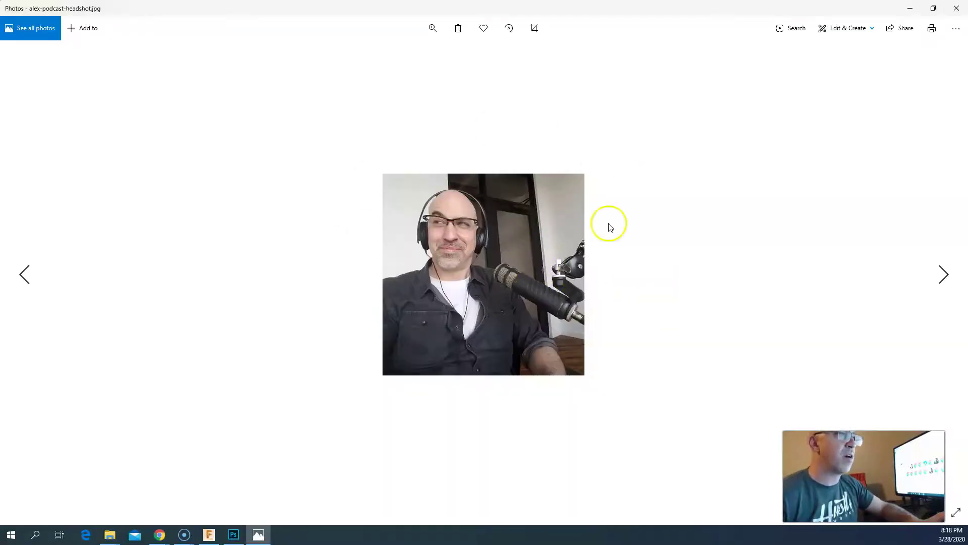
pyautogui.click(959, 10)
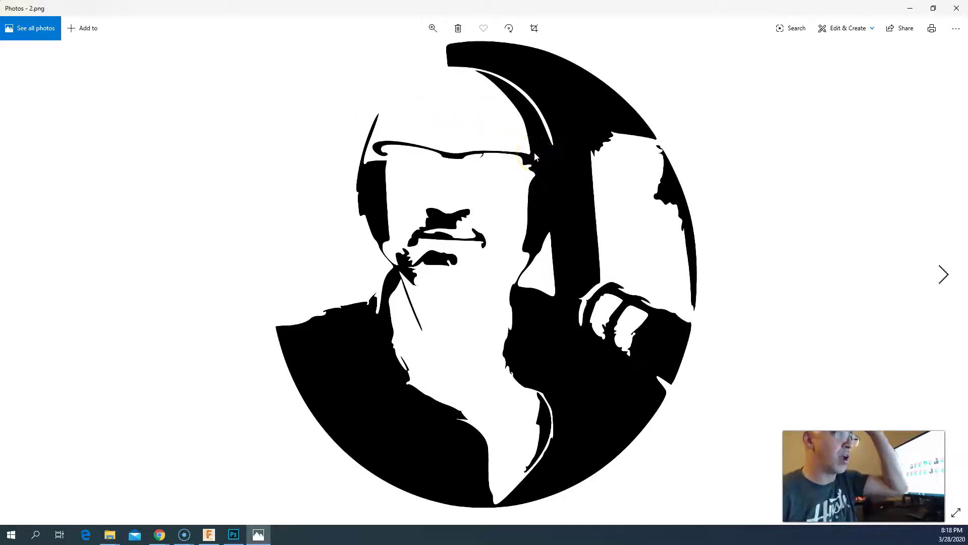
# Step: Close Photos and zoom out on the plate with its raised portrait in Fusion 360
pyautogui.click(964, 15)
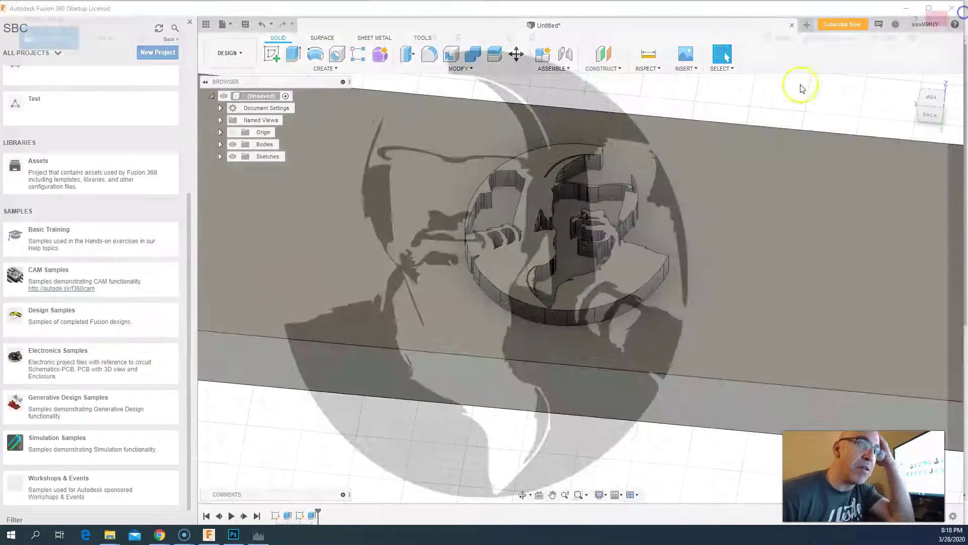
pyautogui.scroll(-3, 657, 174)
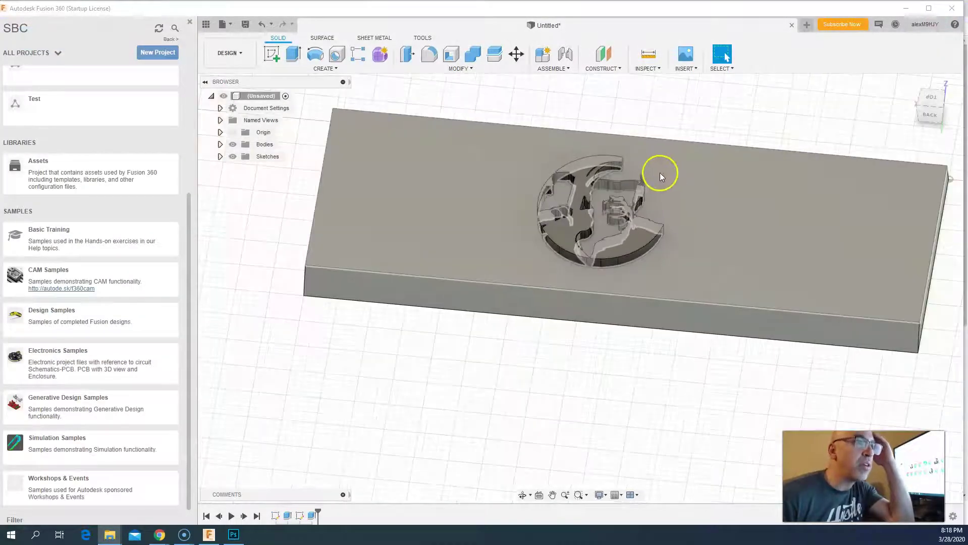